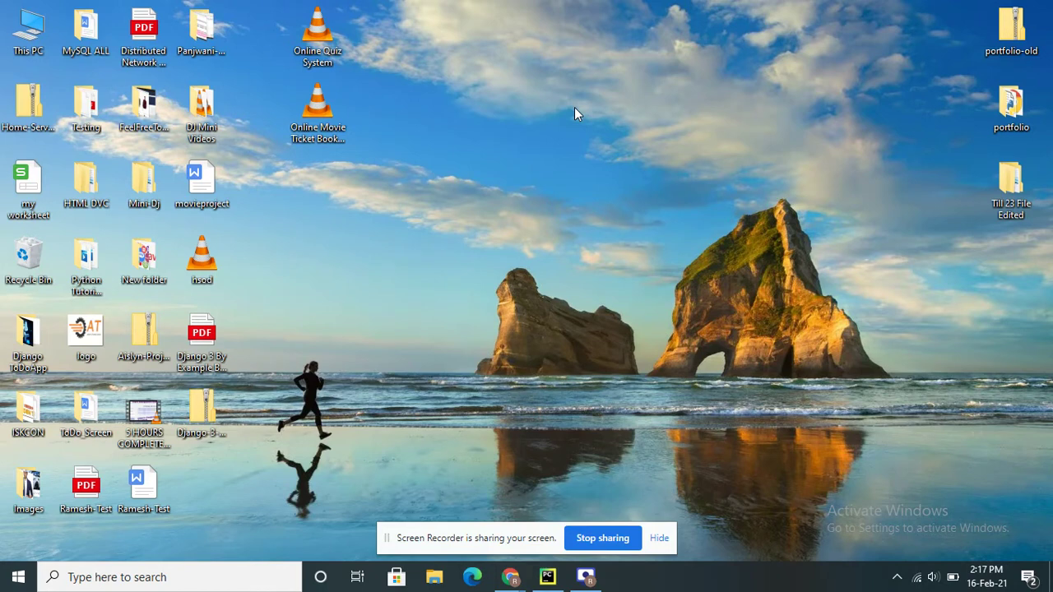
Move the screen-sharing bar aside and restore the PyCharm window with the Django project
drag(501, 538, 132, 582)
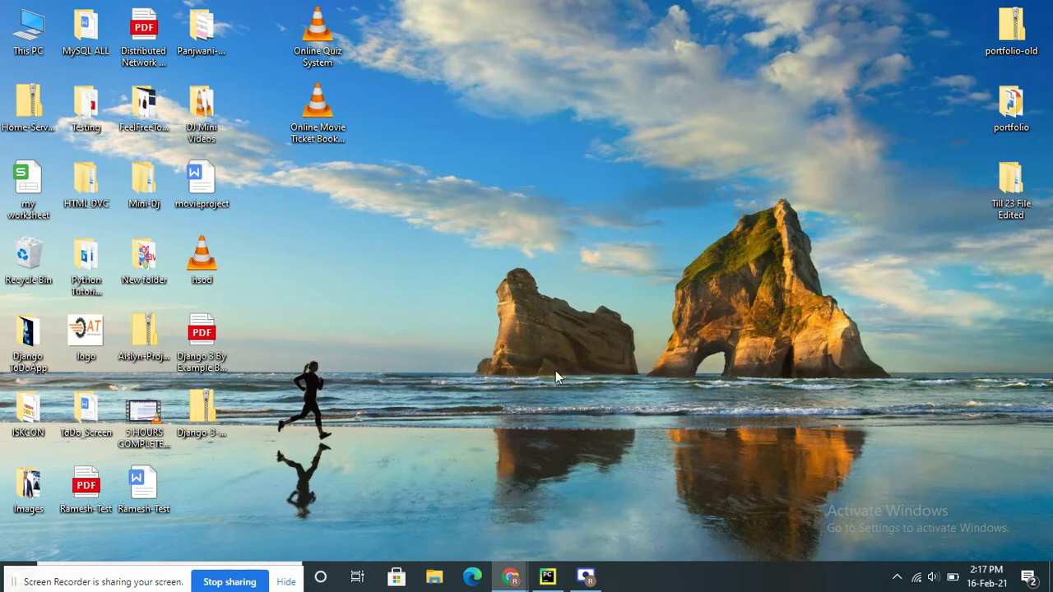
click(547, 576)
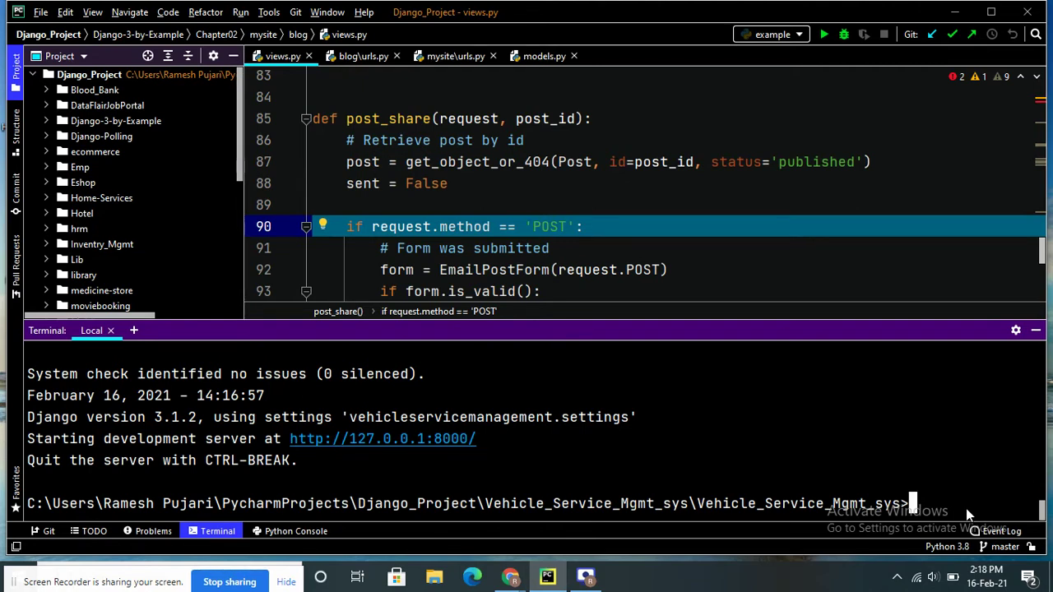
text(cls)
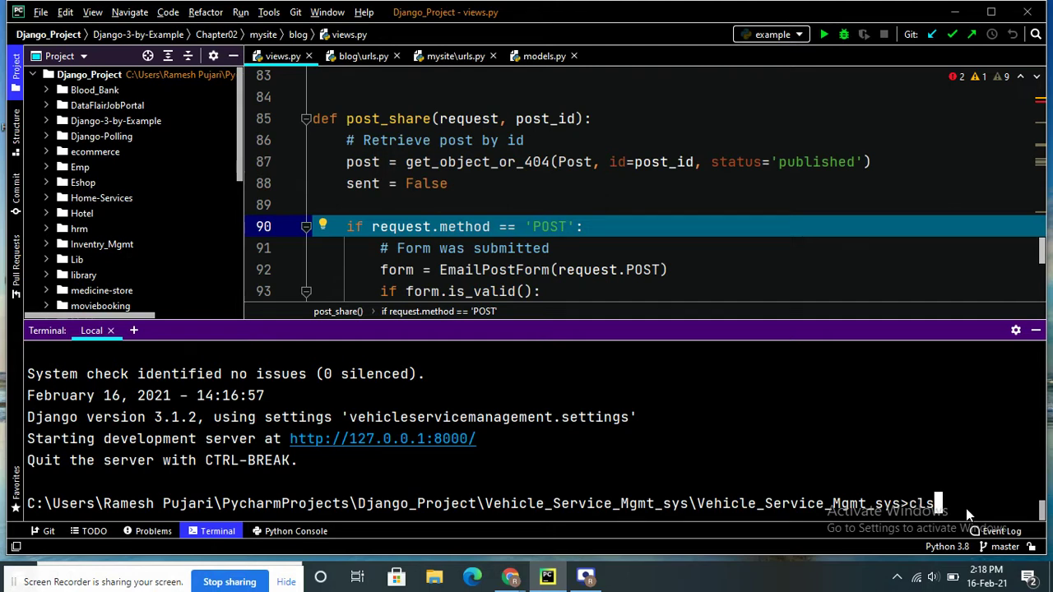
key(Return)
text(p)
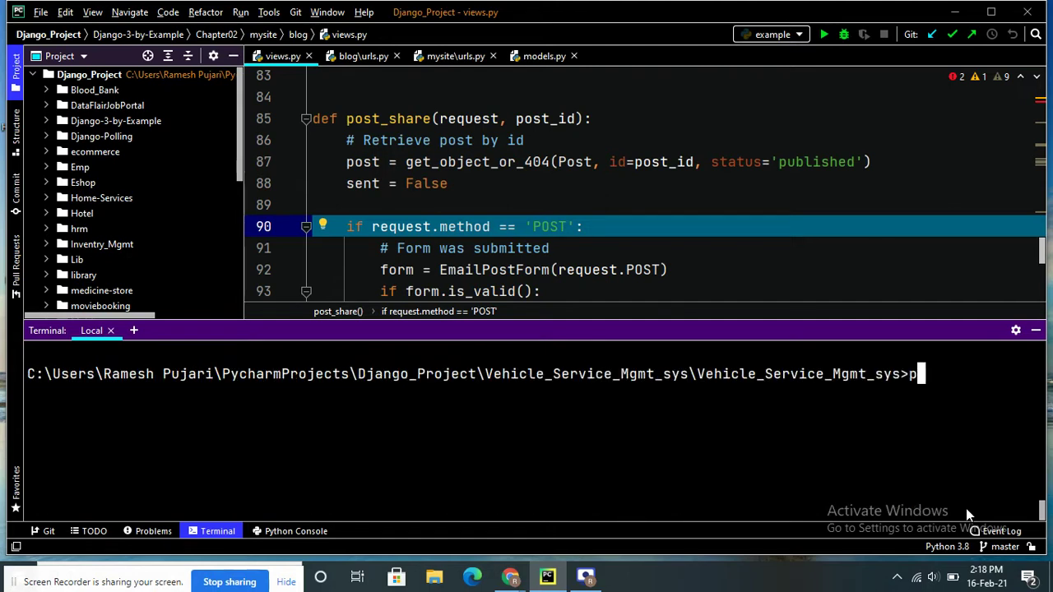
text(ython manage.py )
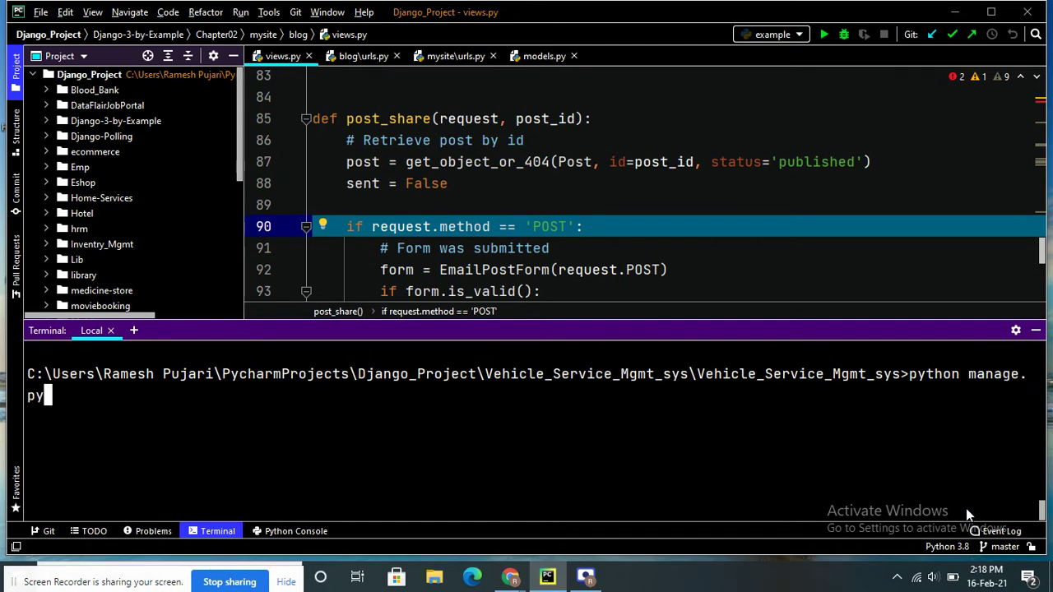
text(runserver)
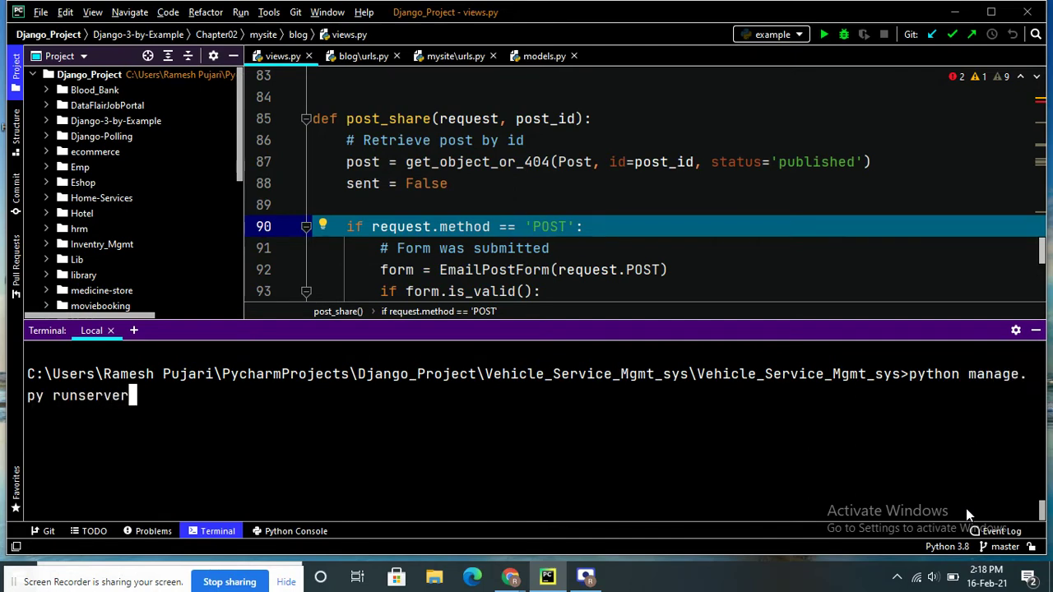
key(Return)
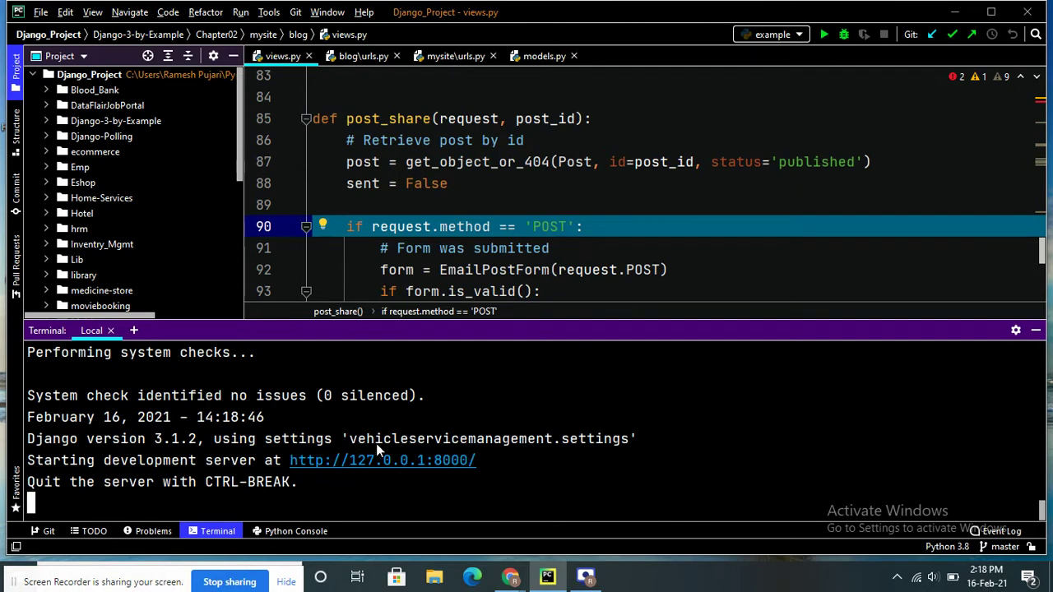
click(419, 464)
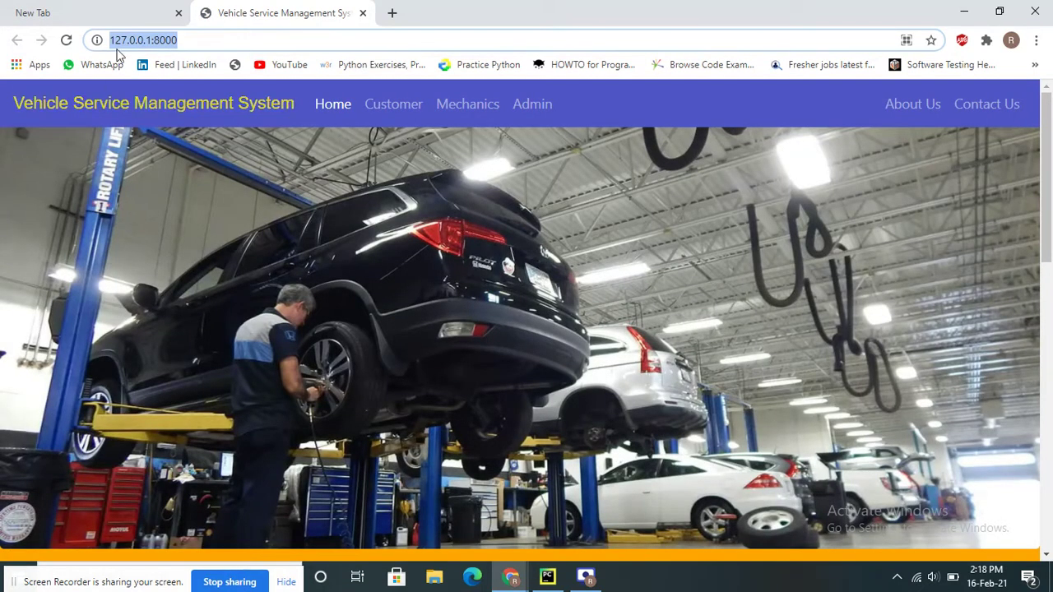
Close the blank tab and browse the site's Customer, Mechanics and Admin sections
click(179, 11)
scroll(439, 365, down, 10)
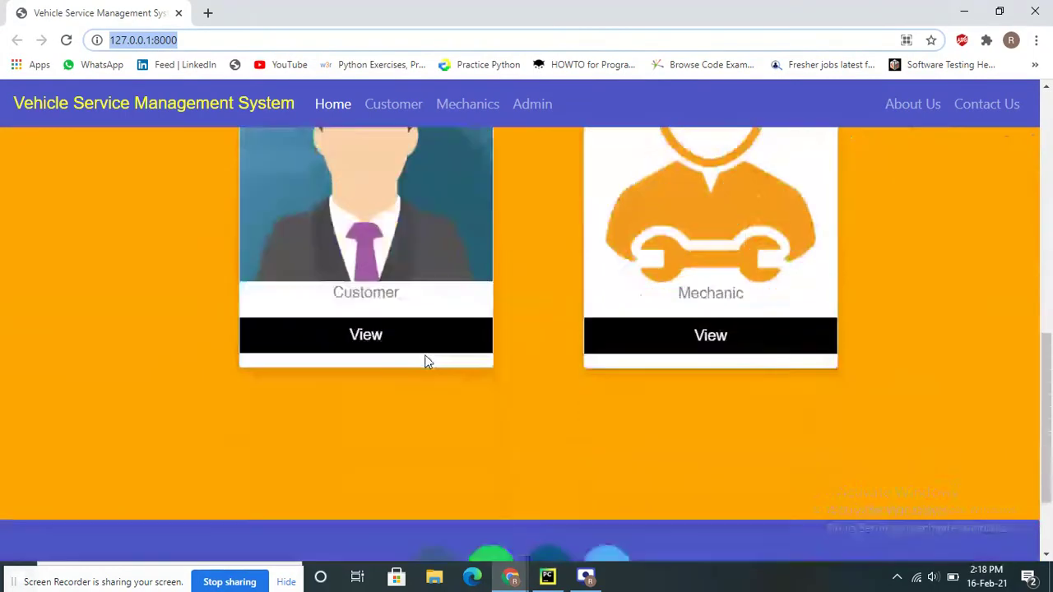
scroll(426, 360, up, 9)
scroll(428, 349, down, 10)
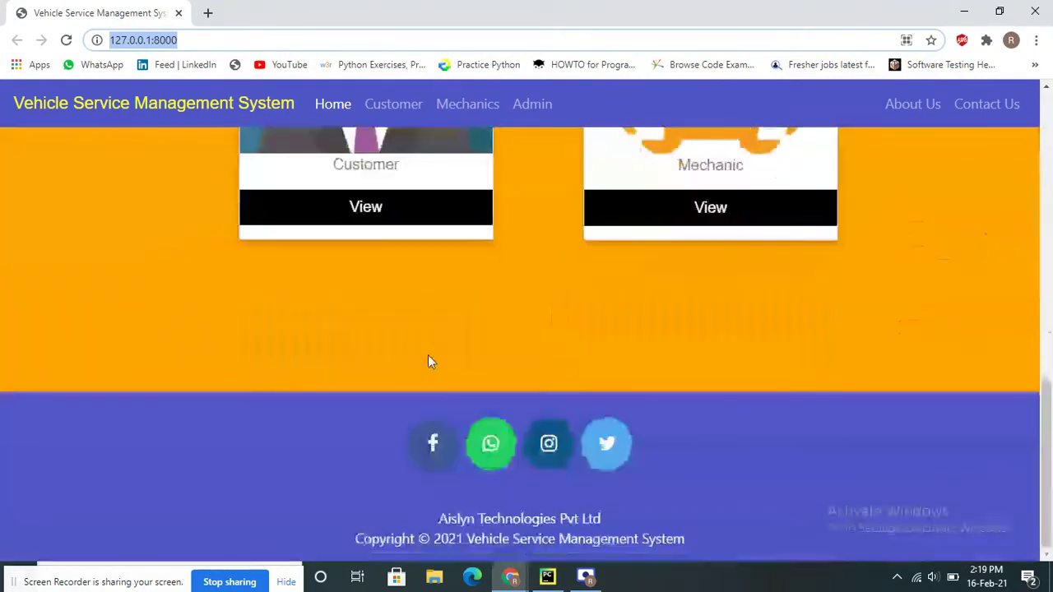
scroll(428, 354, up, 10)
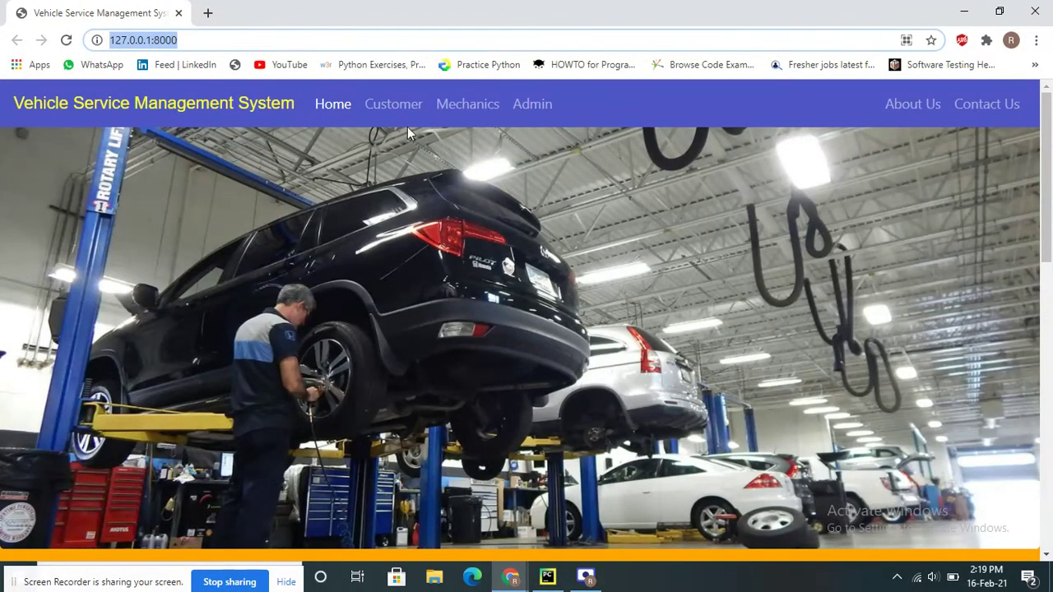
click(396, 106)
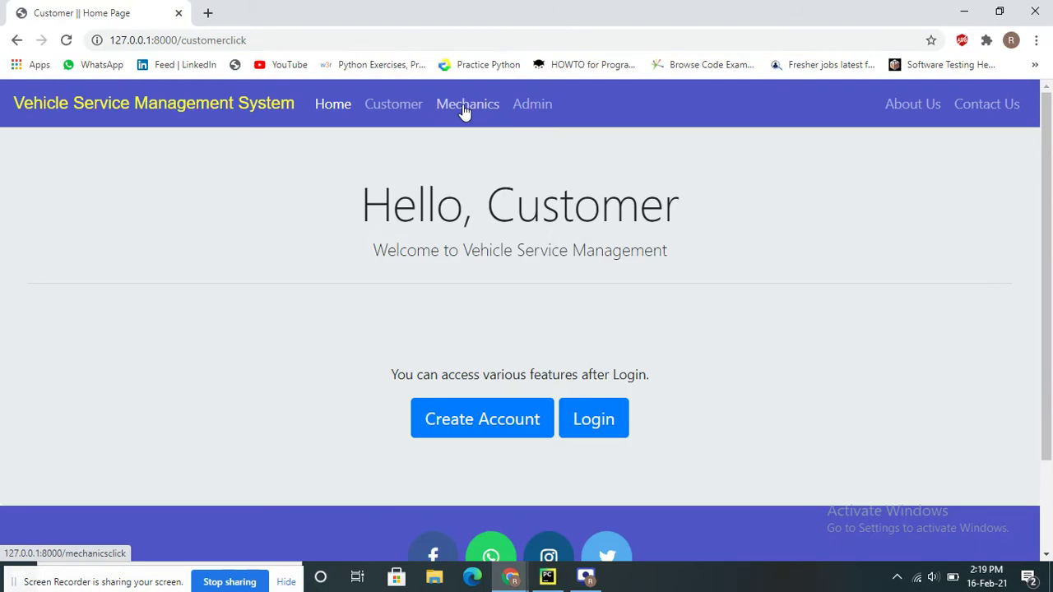
click(462, 105)
click(529, 105)
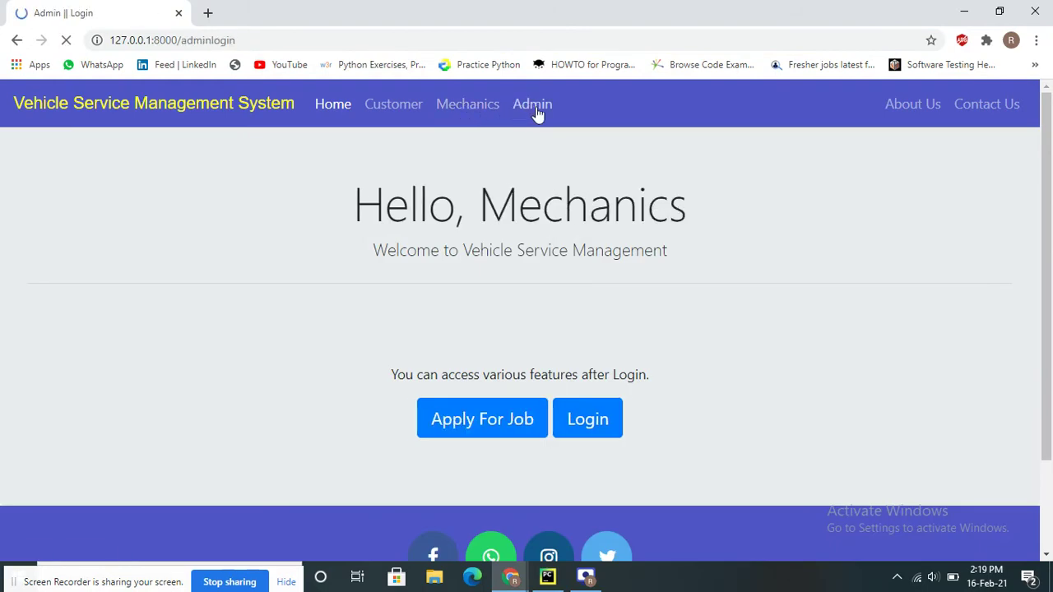
click(392, 112)
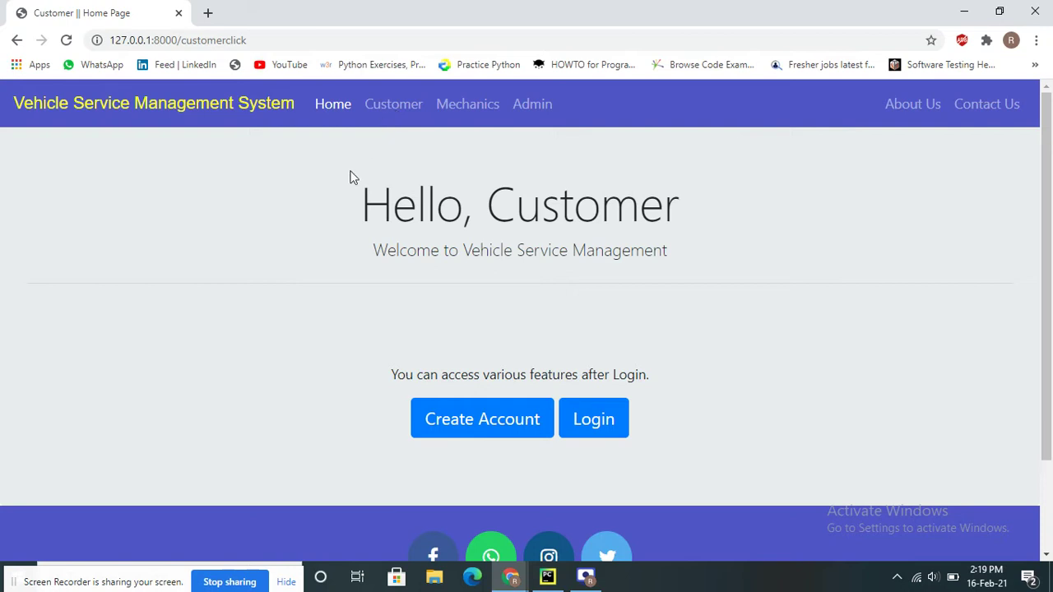
Look at the customer login form, then open the Customer Signup form
scroll(232, 265, down, 2)
scroll(231, 264, up, 2)
scroll(231, 265, down, 2)
scroll(231, 265, up, 2)
click(379, 107)
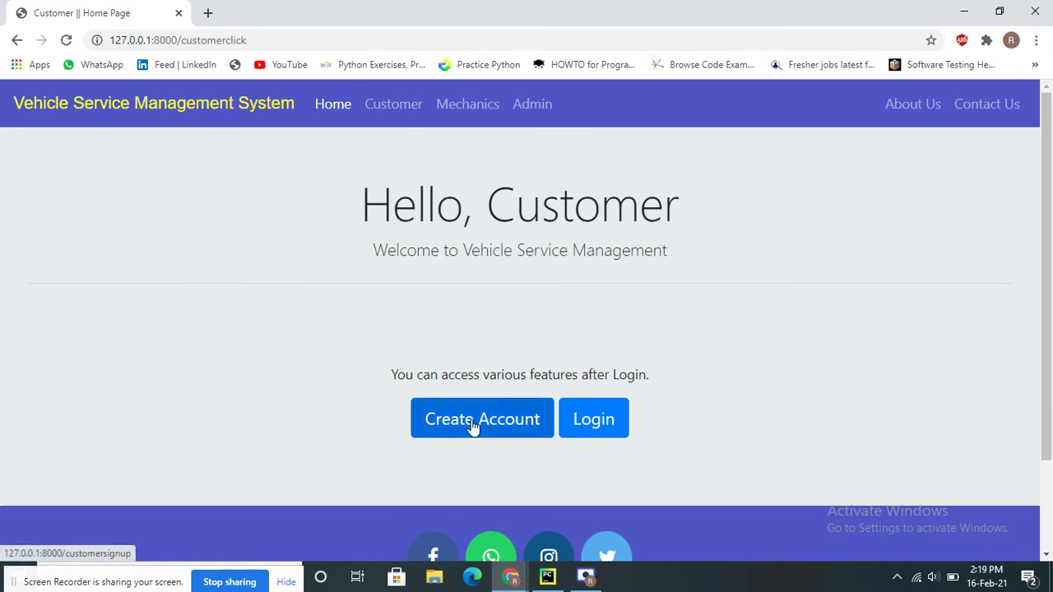
click(604, 436)
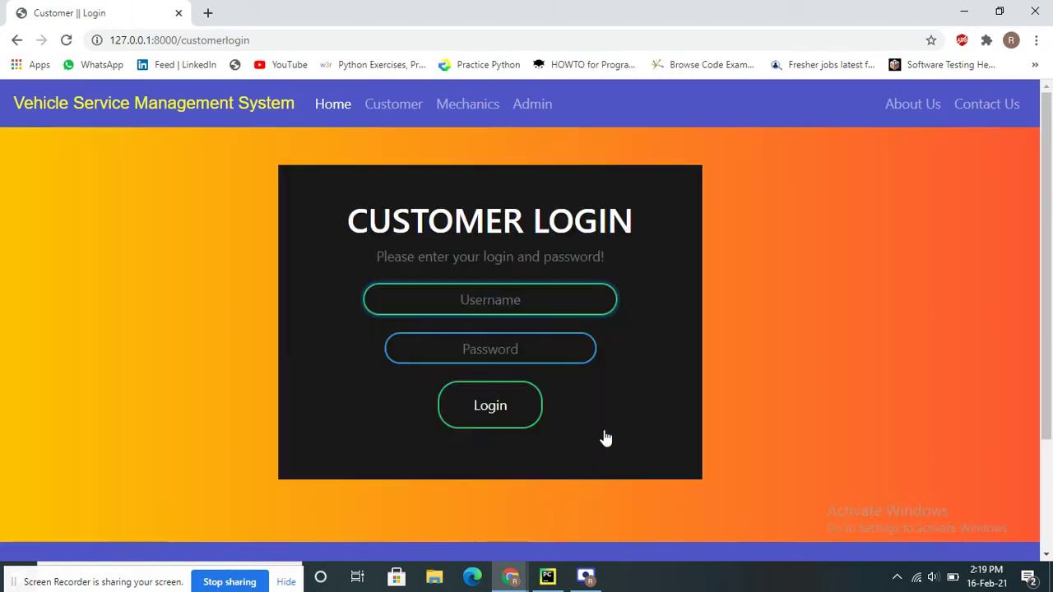
click(373, 110)
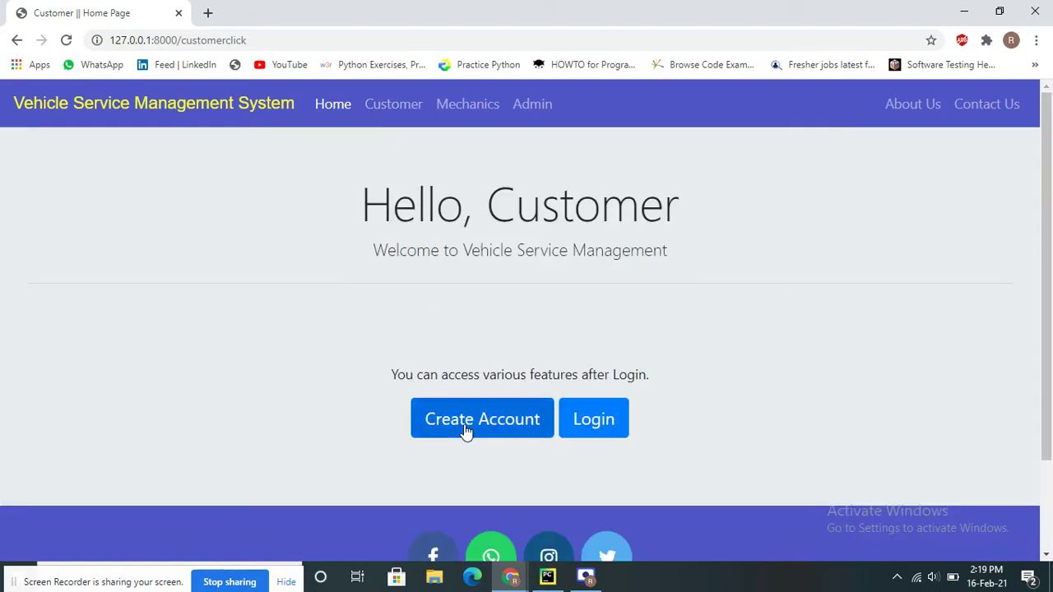
click(466, 431)
scroll(545, 167, down, 1)
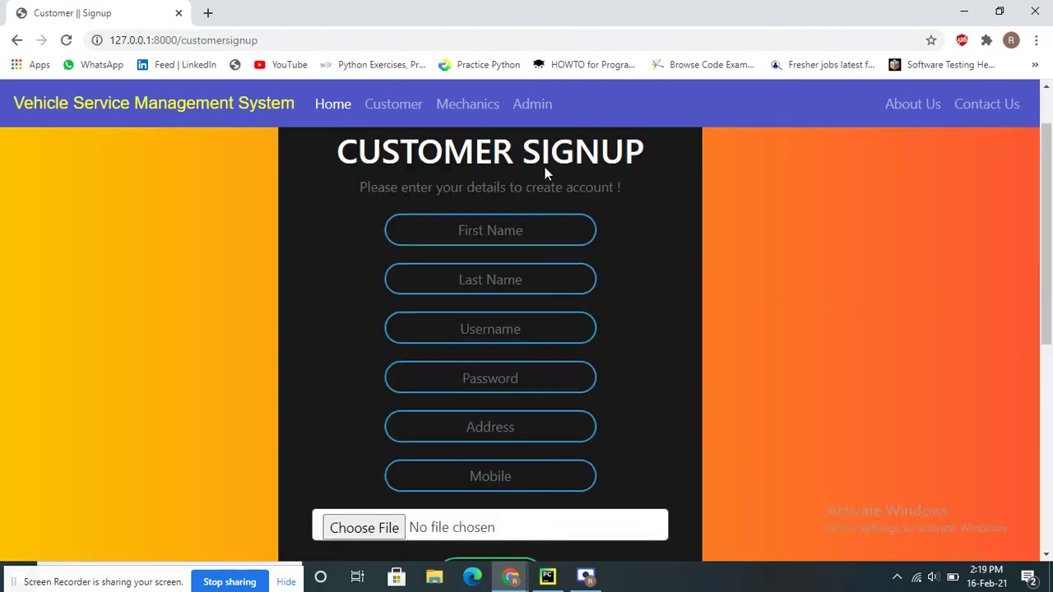
Enter the customer's first and last name using the browser's saved suggestions
scroll(545, 167, down, 2)
scroll(545, 169, up, 3)
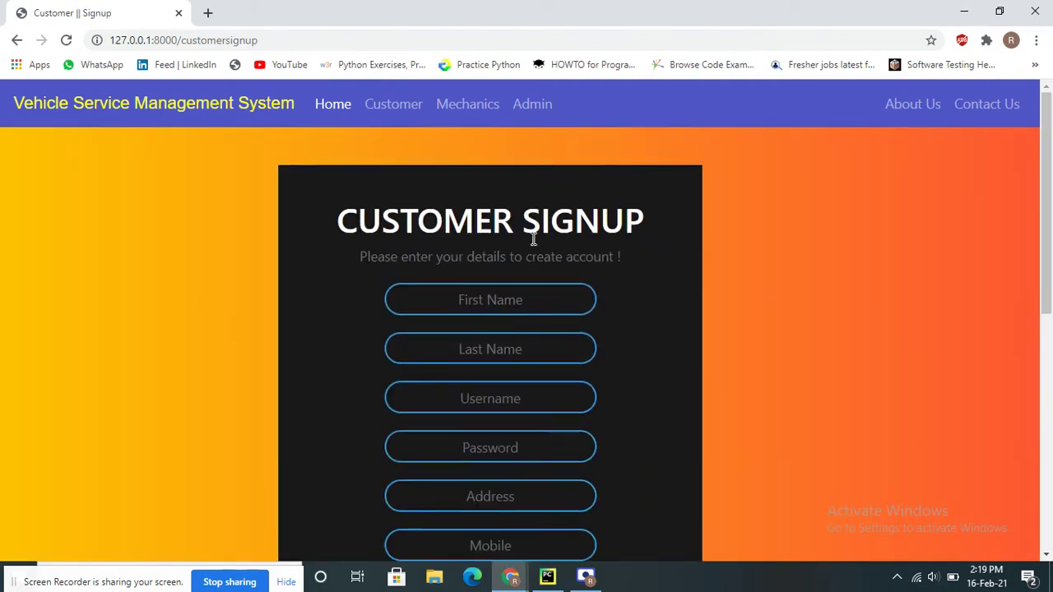
click(505, 298)
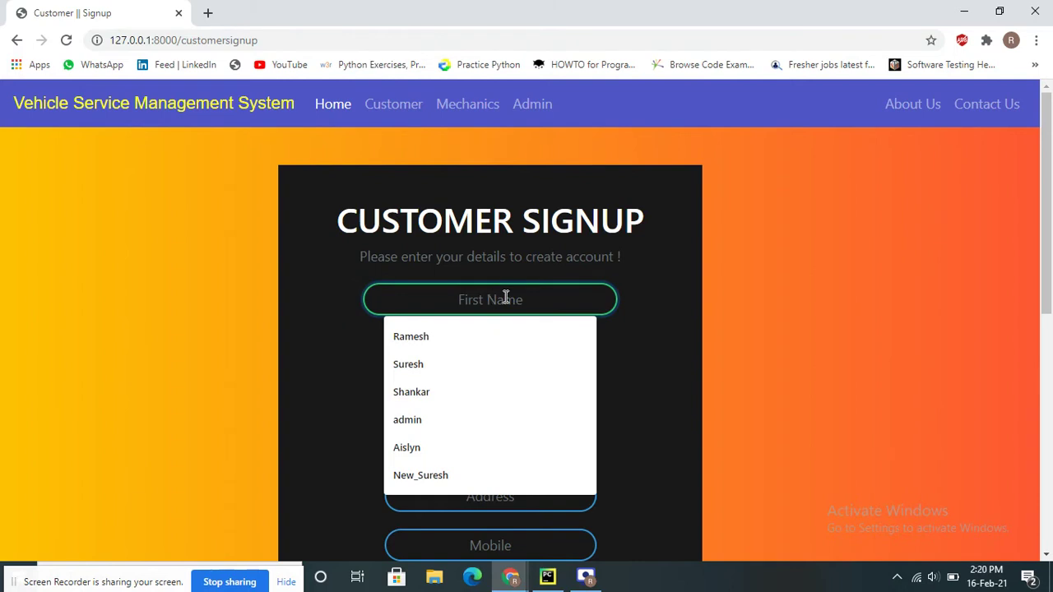
text(A)
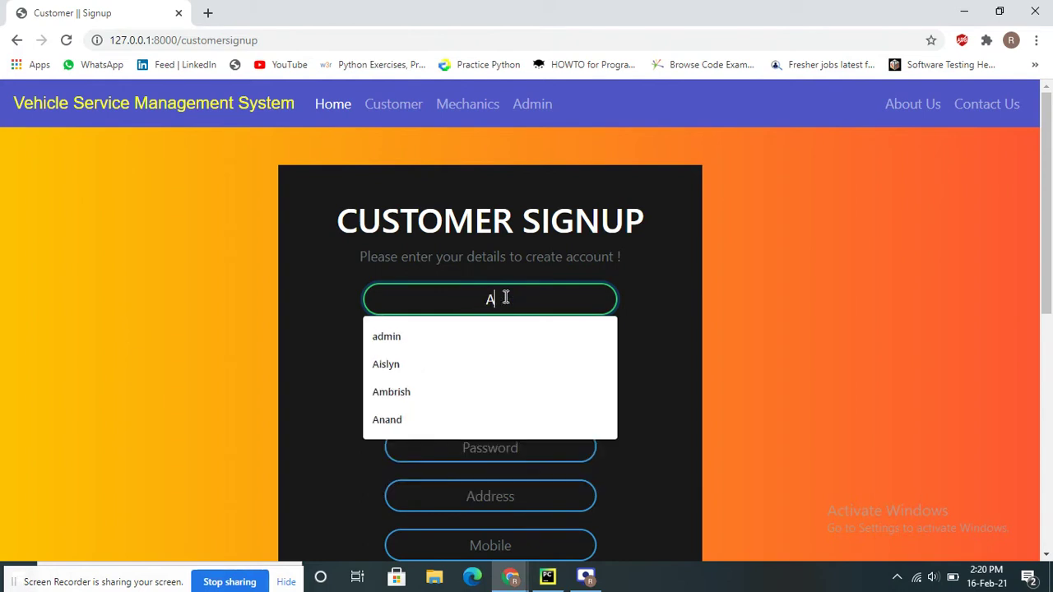
text(nan)
key(Down)
key(Tab)
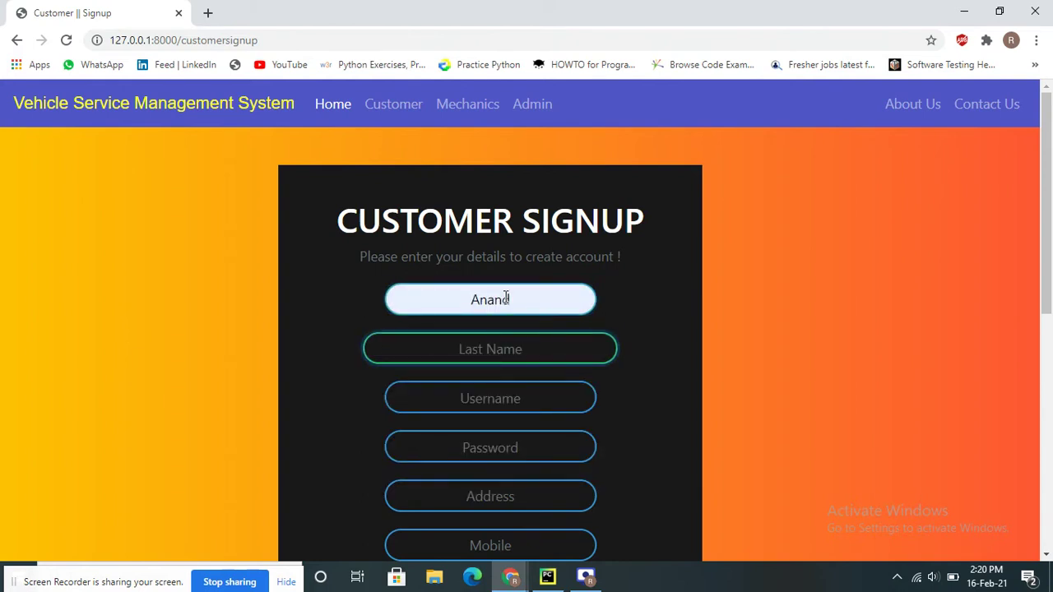
text(Puj)
key(Down)
key(Return)
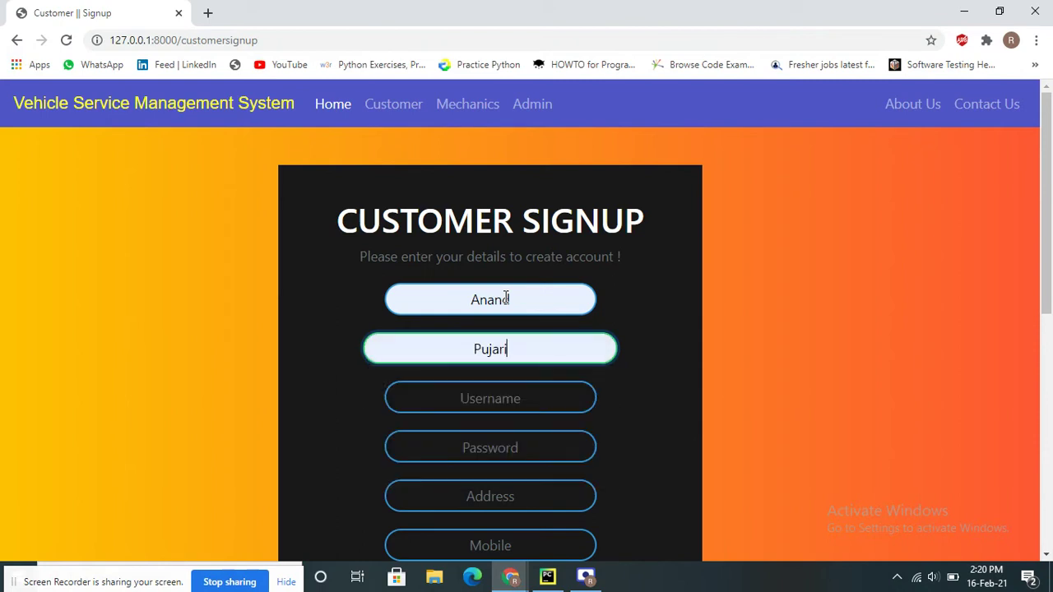
key(Tab)
Fill in the username from suggestions and type the account password
text(An)
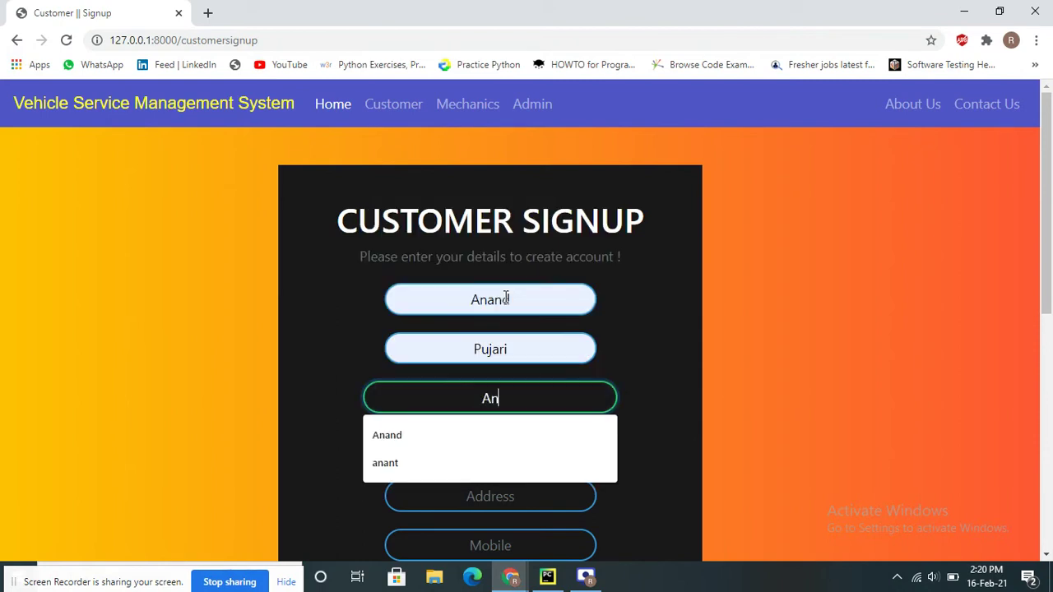
key(Down)
key(Return)
key(Tab)
text(123)
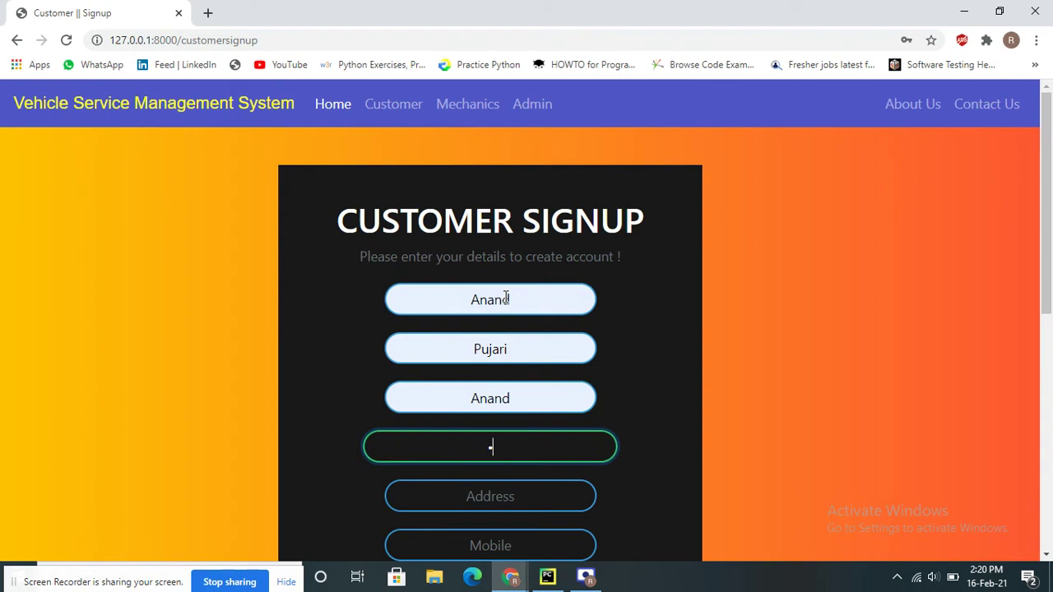
text(4567)
key(Tab)
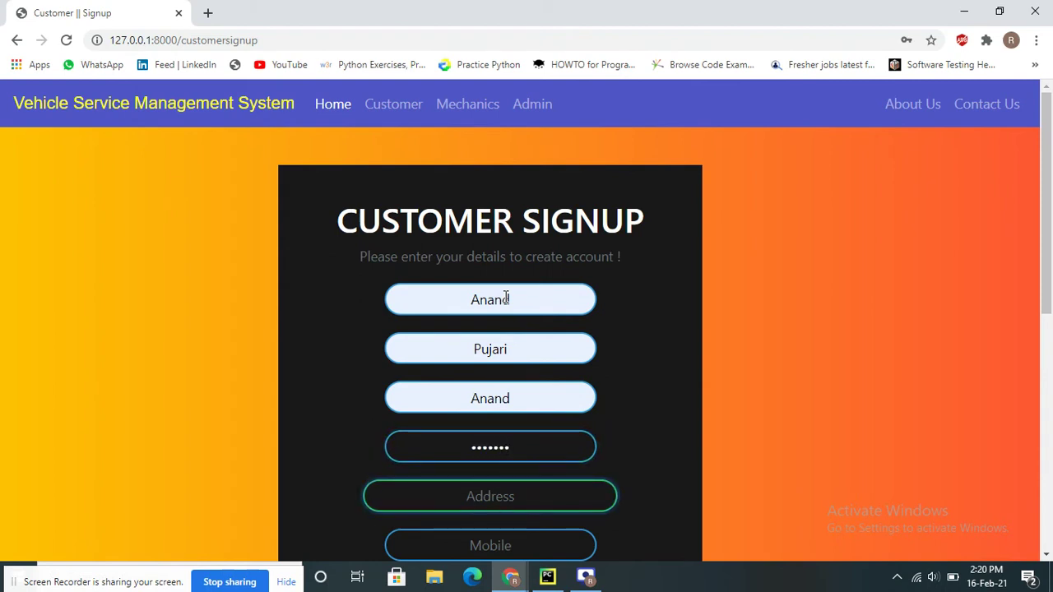
Enter the customer's address from suggestions and their mobile number
text(Be)
key(Up)
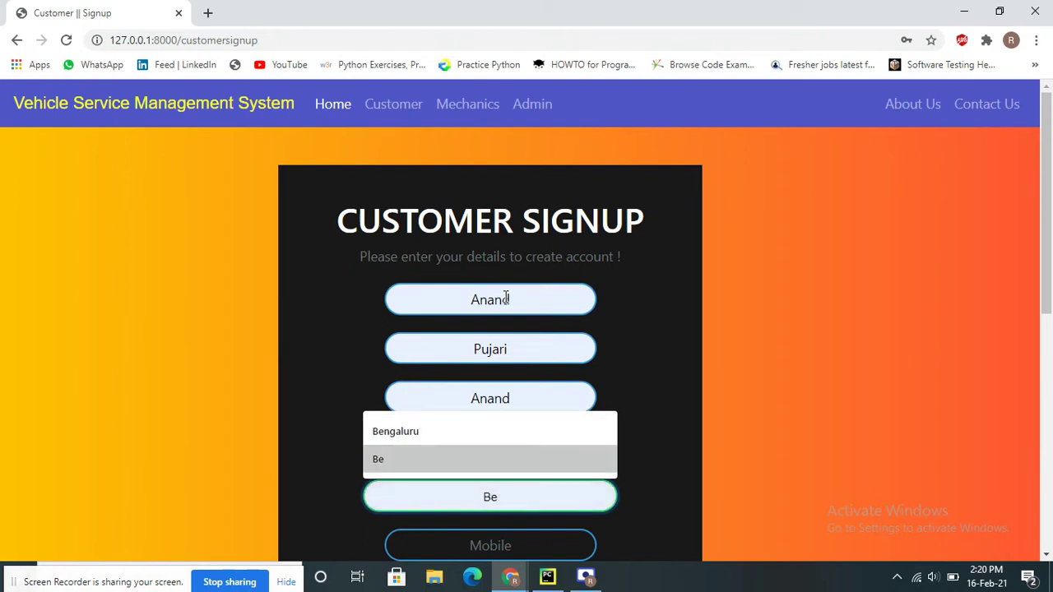
key(Up)
key(Return)
key(Tab)
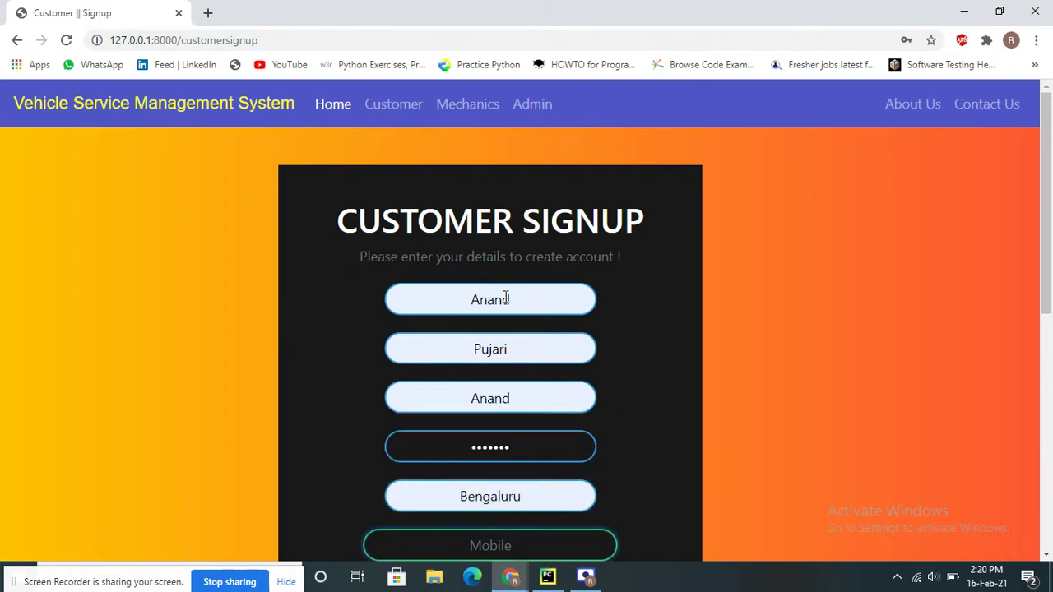
key(Tab)
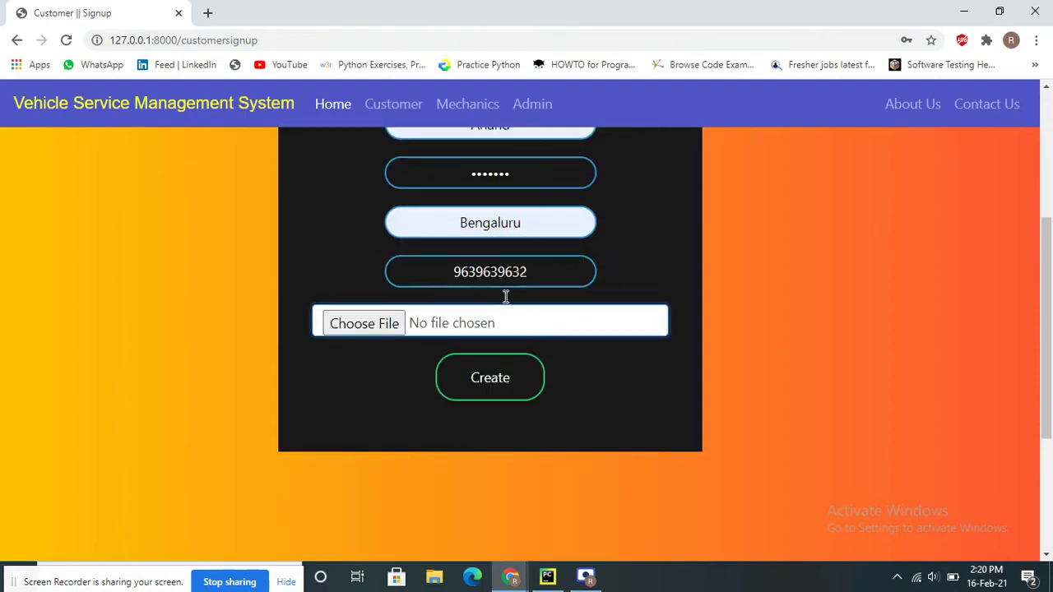
Attach logo.png as the profile picture and submit the signup form with Create
click(352, 323)
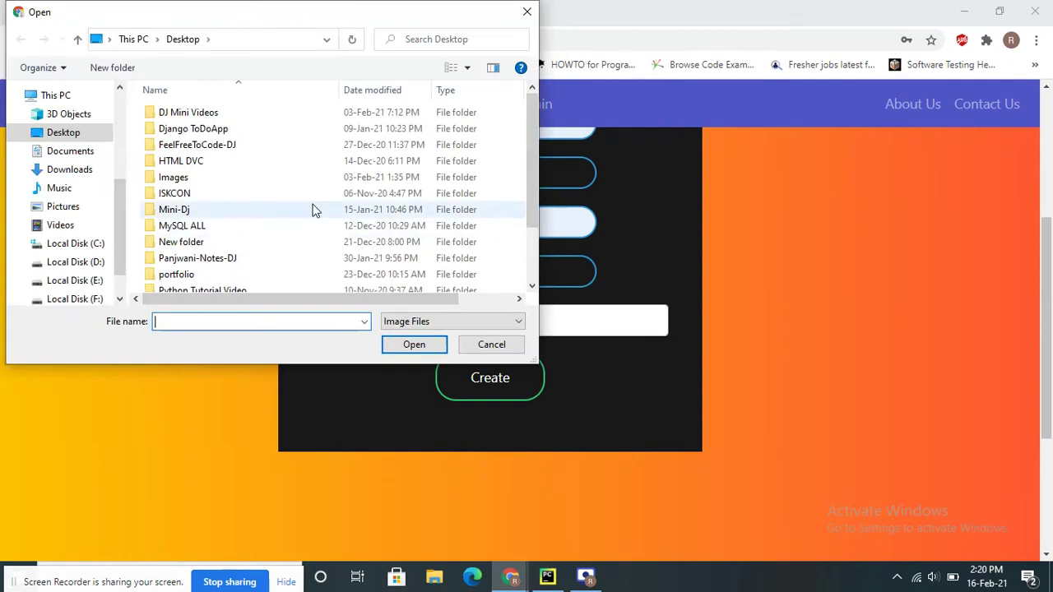
scroll(311, 206, down, 2)
double_click(227, 286)
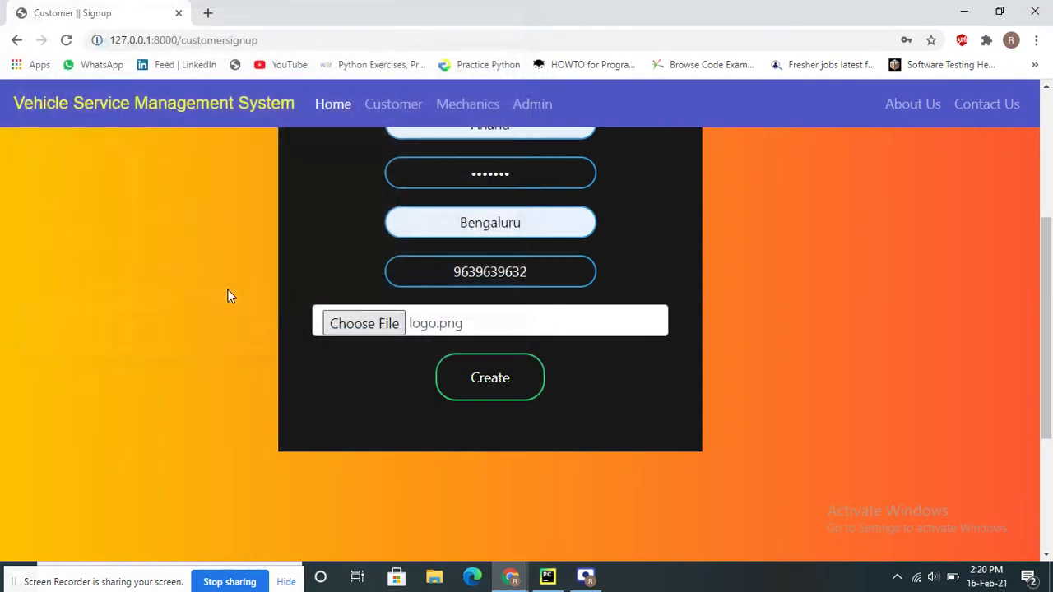
click(490, 378)
scroll(486, 383, down, 3)
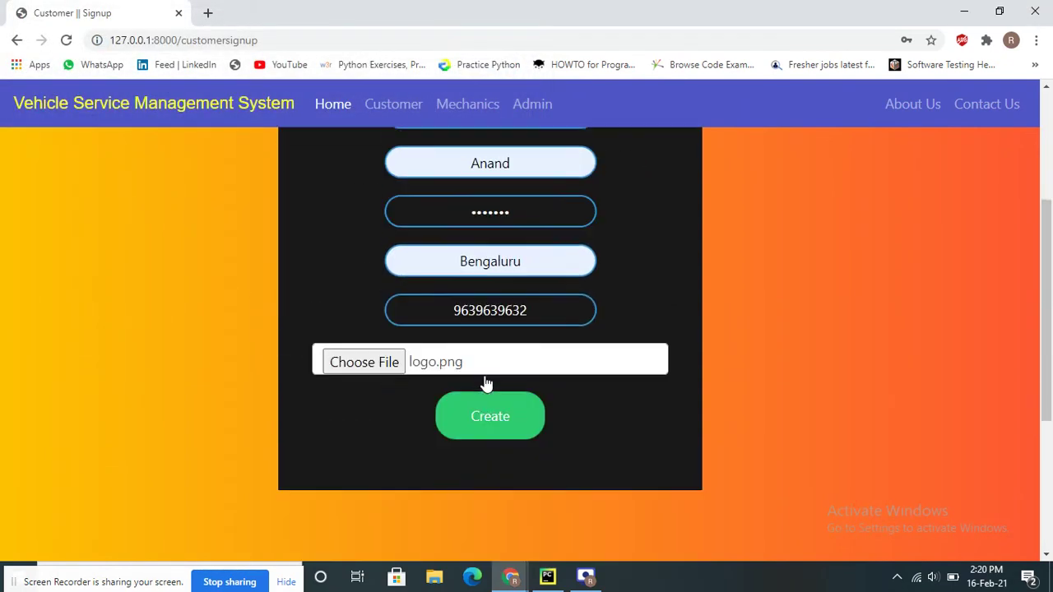
scroll(486, 383, up, 3)
scroll(486, 383, down, 5)
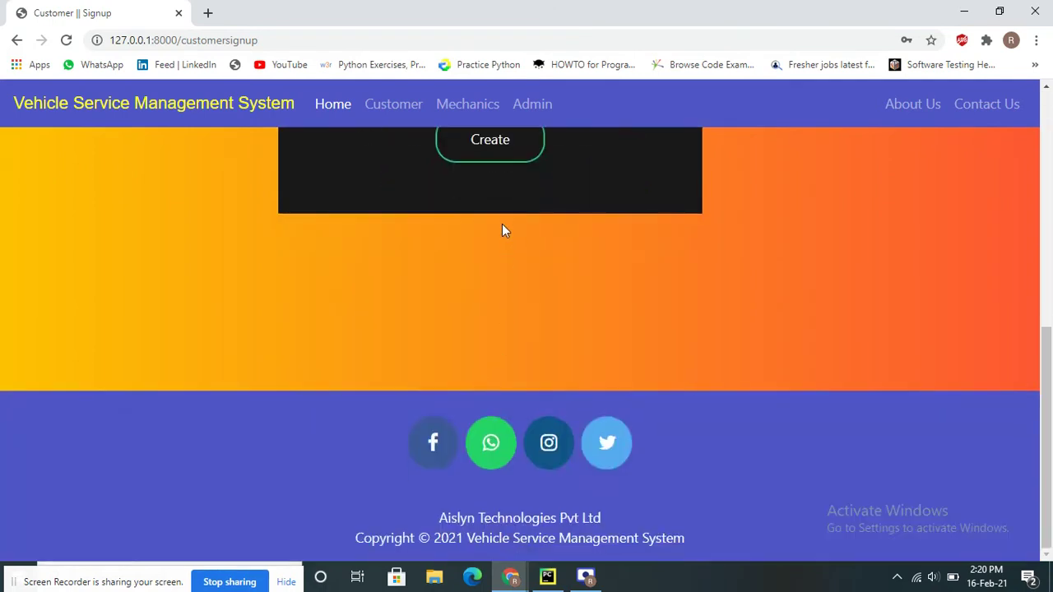
click(498, 150)
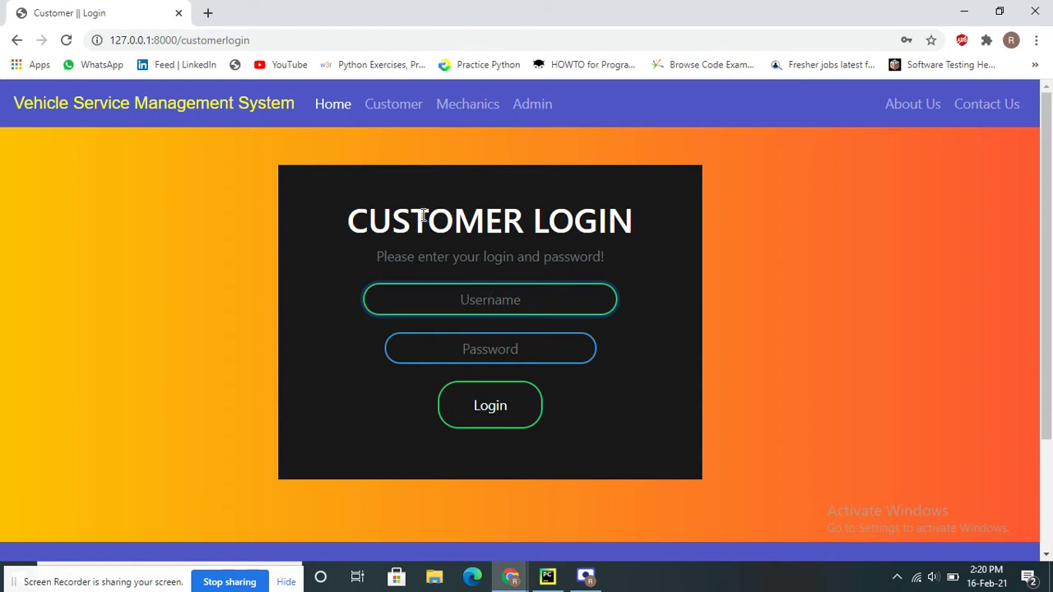
Log in with the saved customer username and the account password
click(459, 304)
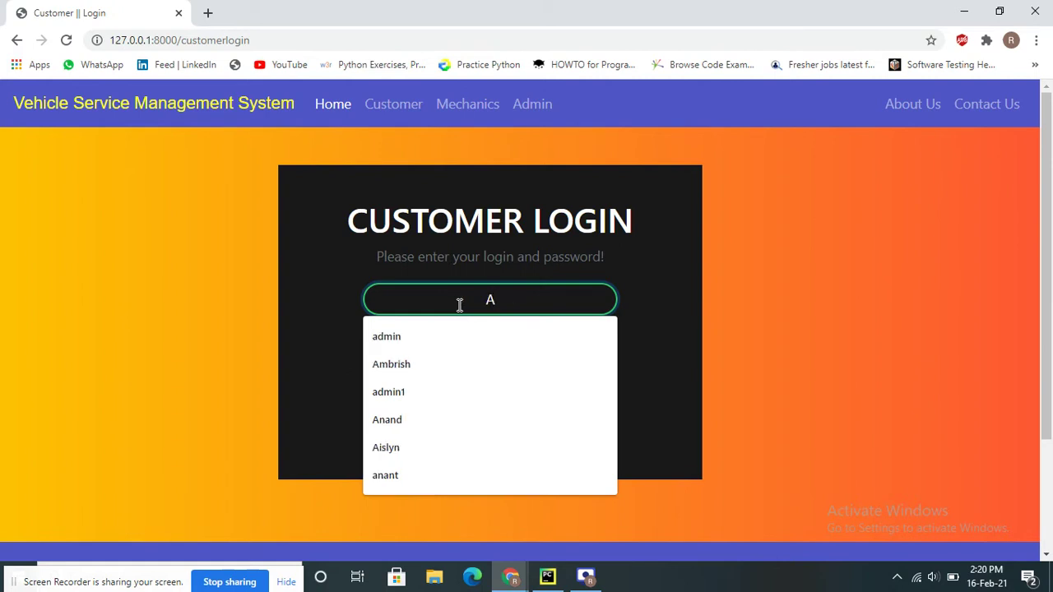
text(nd)
key(BackSpace)
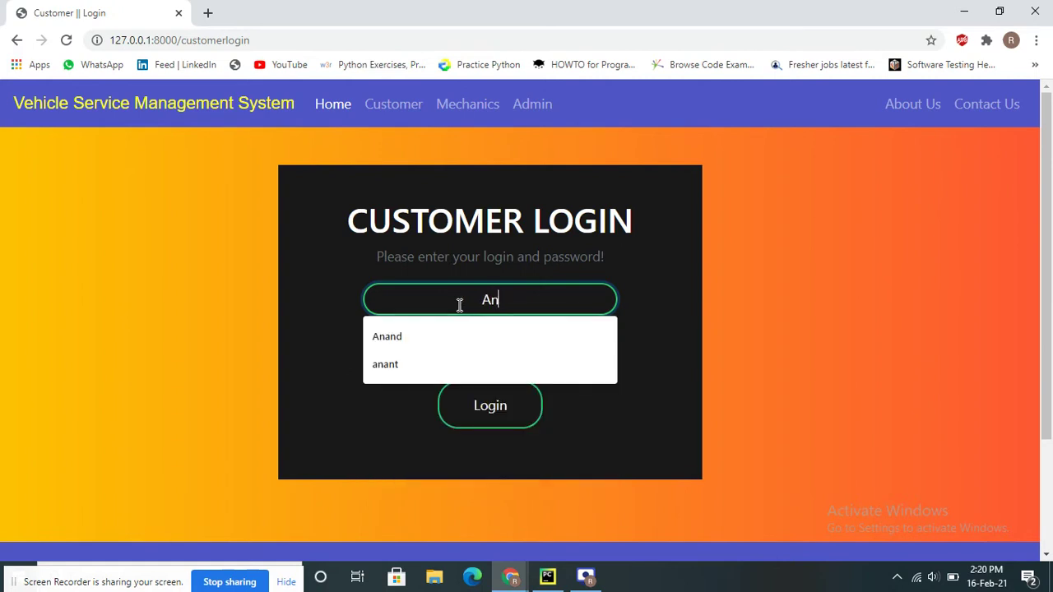
key(Down)
key(Return)
key(Tab)
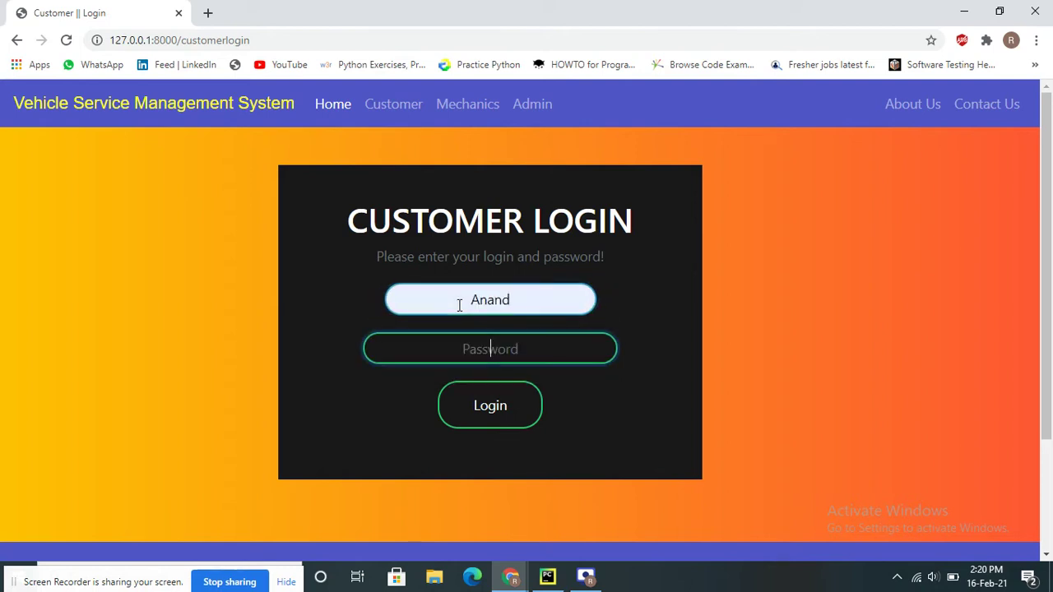
text(•••••••)
key(Return)
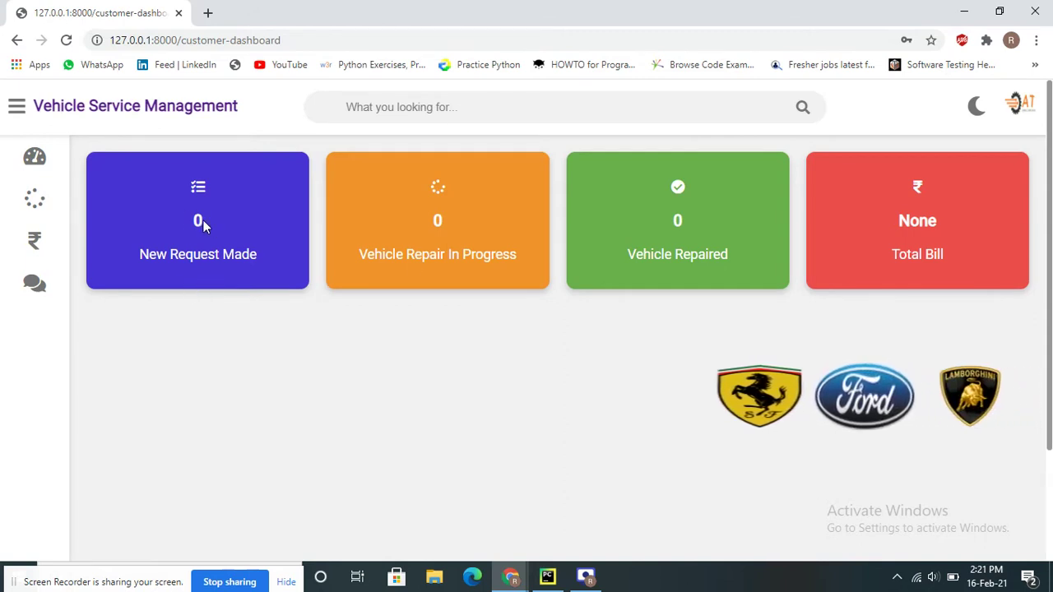
Go to the sidebar's Request section and open the Make Request form
mouse_move(41, 171)
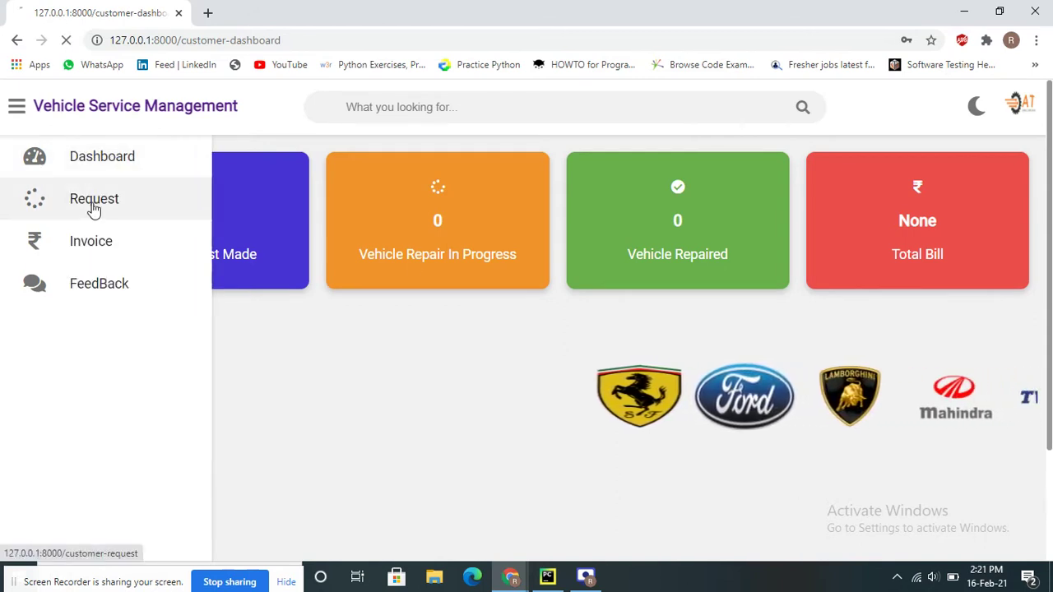
click(93, 207)
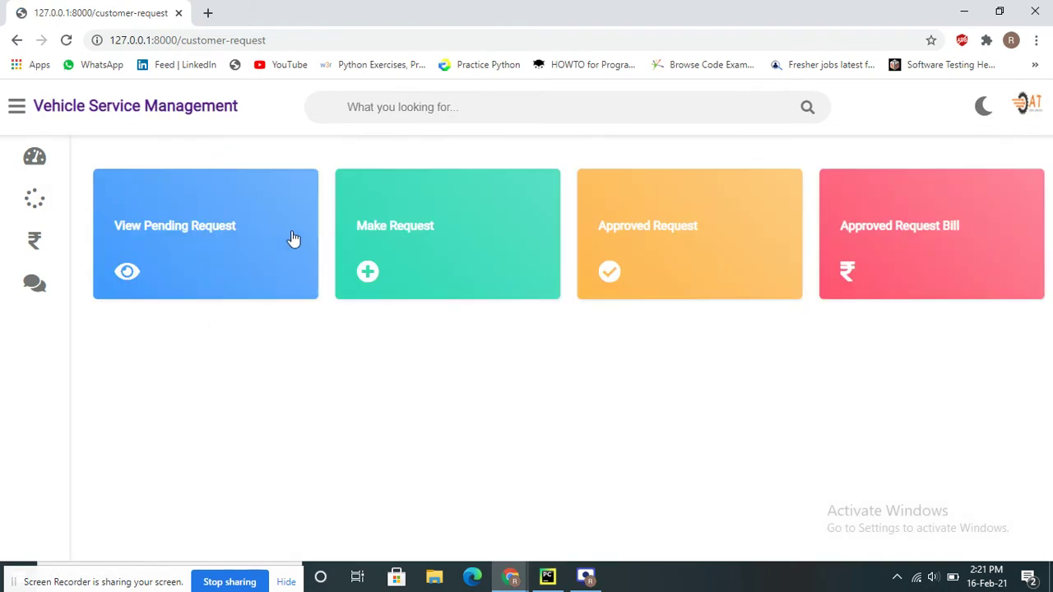
click(372, 240)
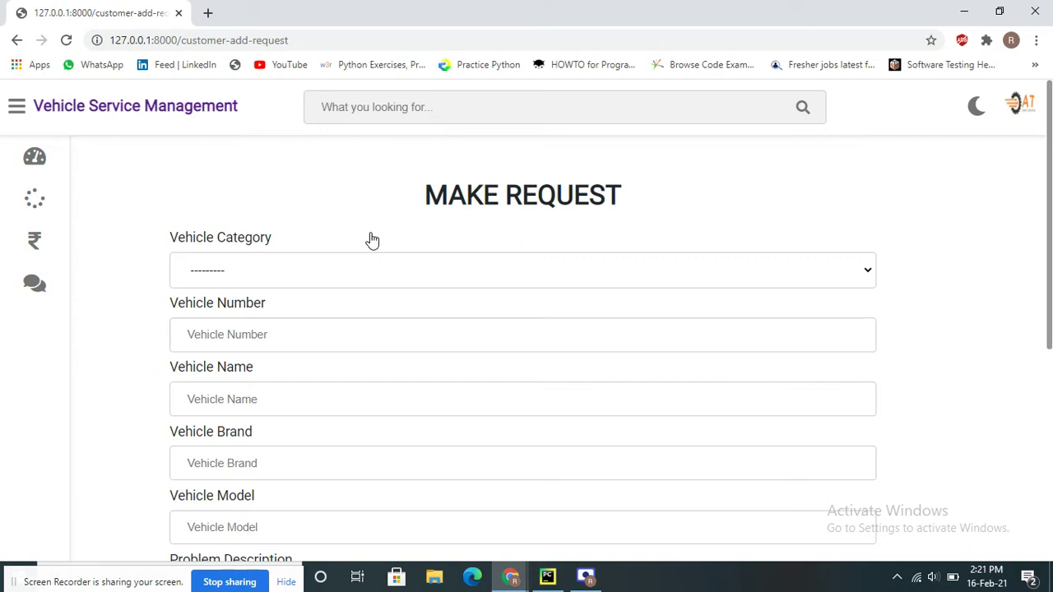
scroll(374, 268, down, 5)
scroll(375, 274, up, 5)
Look over the vehicle category list and form fields without entering anything
click(192, 270)
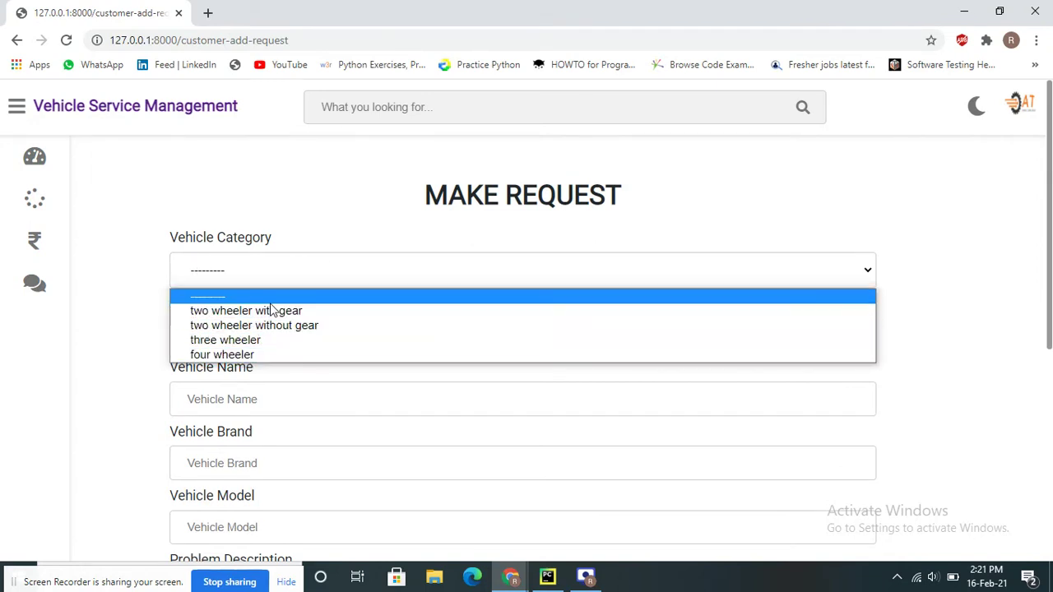
click(297, 265)
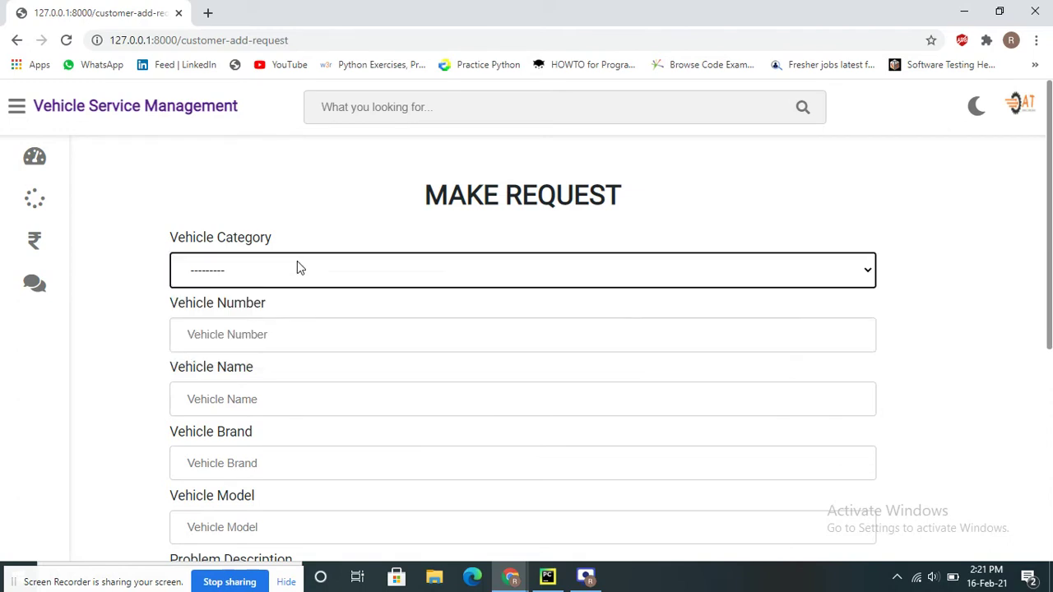
click(253, 309)
triple_click(230, 367)
click(237, 406)
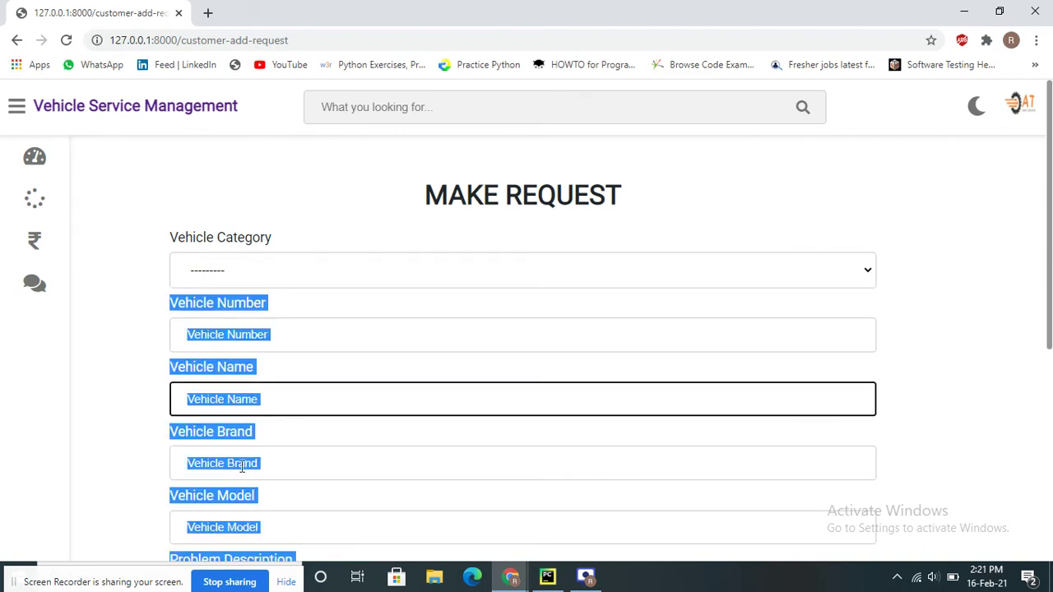
click(297, 448)
scroll(359, 344, down, 5)
scroll(359, 344, up, 3)
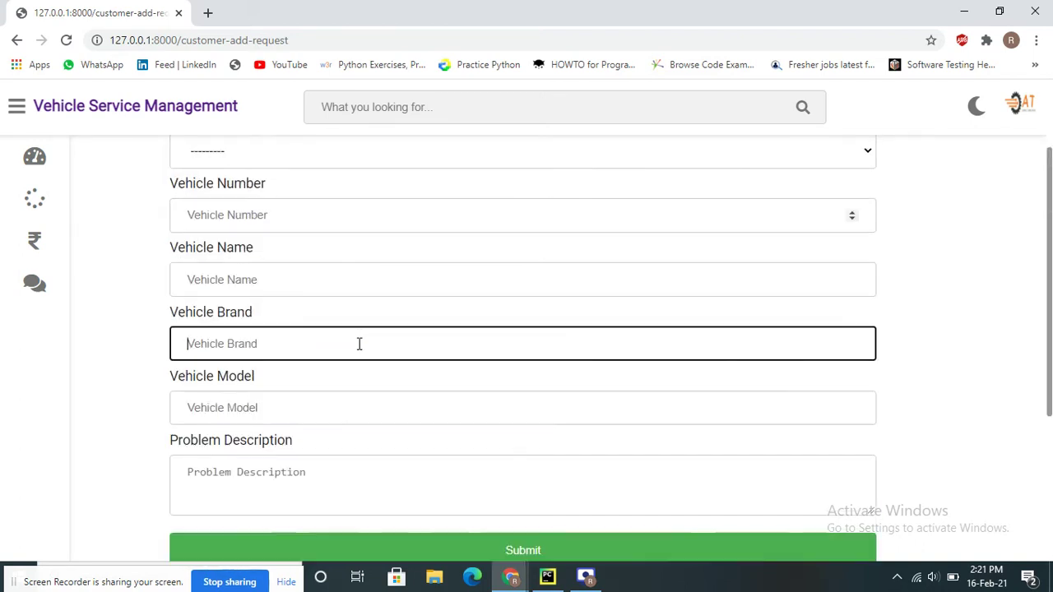
drag(174, 444, 328, 466)
click(330, 468)
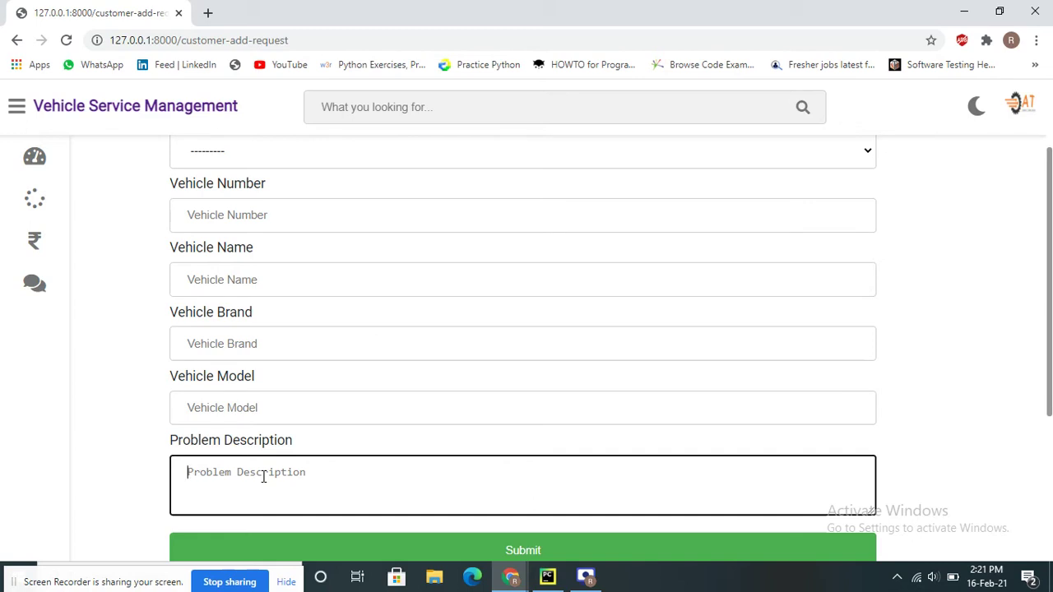
Choose three wheeler as the vehicle category
scroll(263, 477, down, 3)
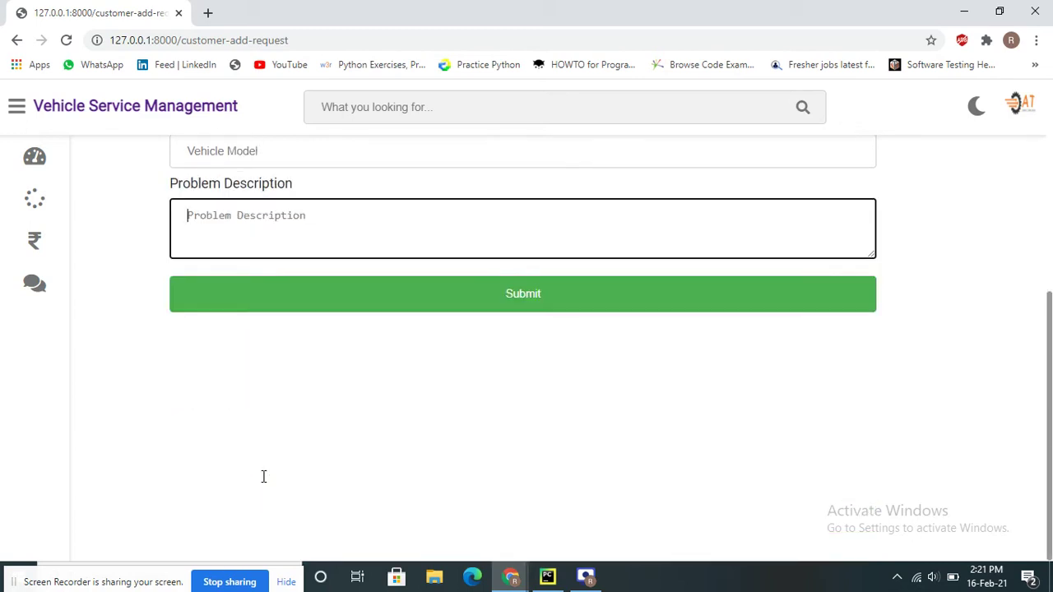
scroll(481, 354, up, 3)
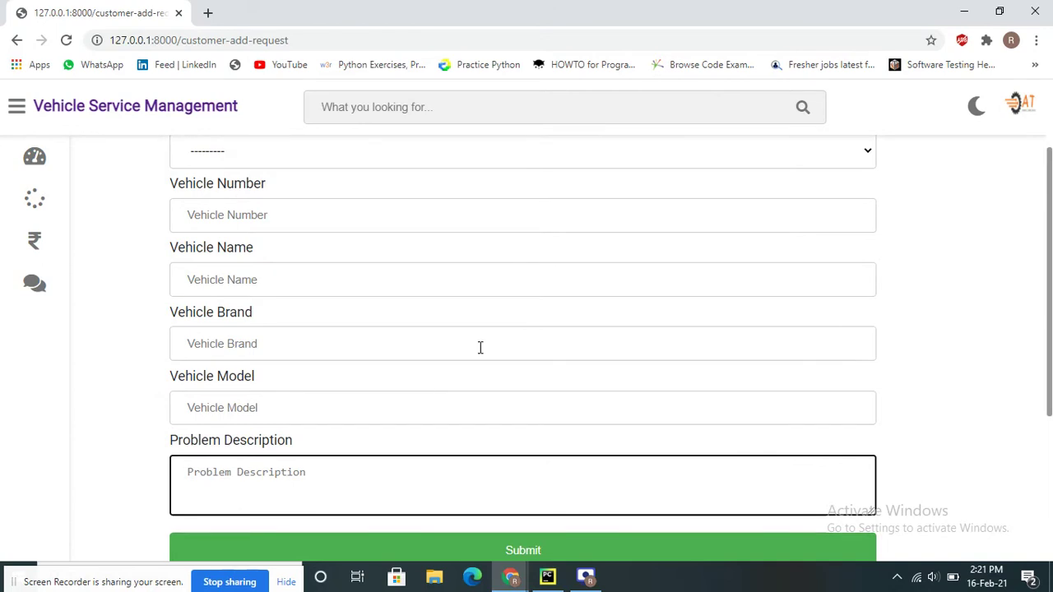
scroll(480, 349, down, 3)
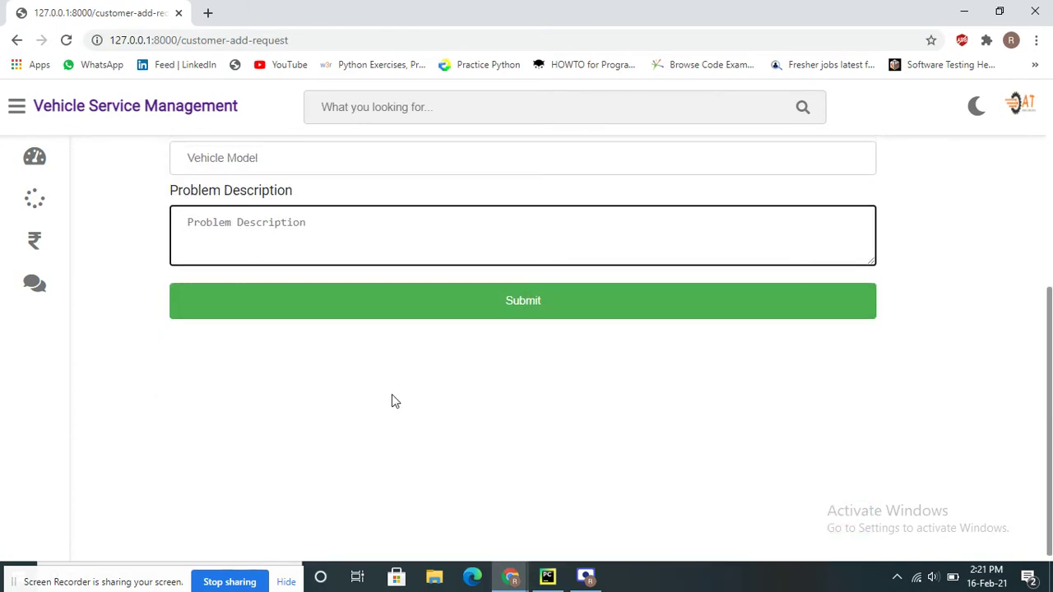
scroll(392, 396, up, 3)
scroll(392, 396, up, 2)
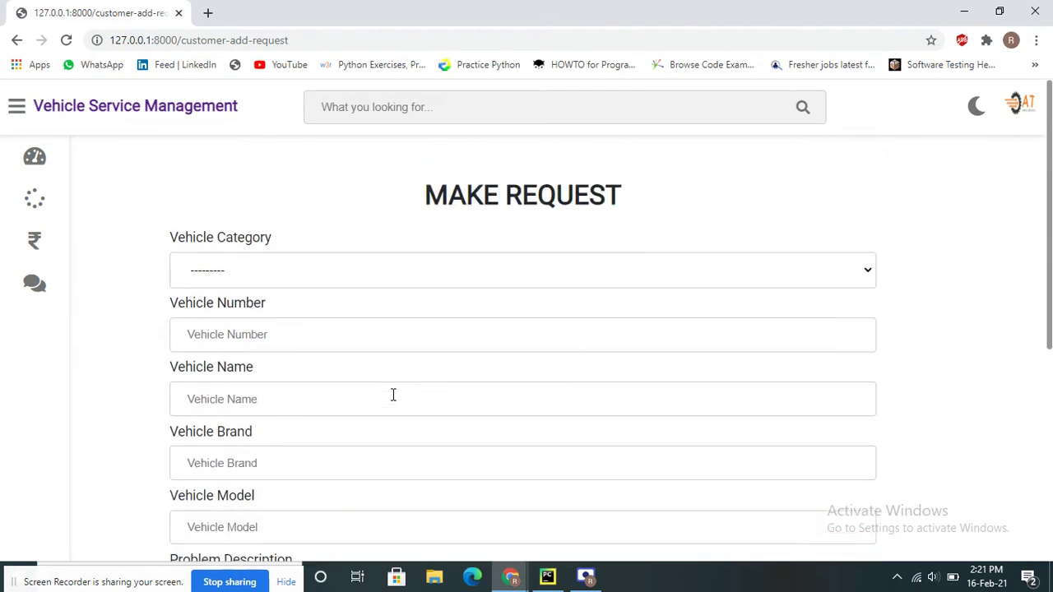
click(277, 274)
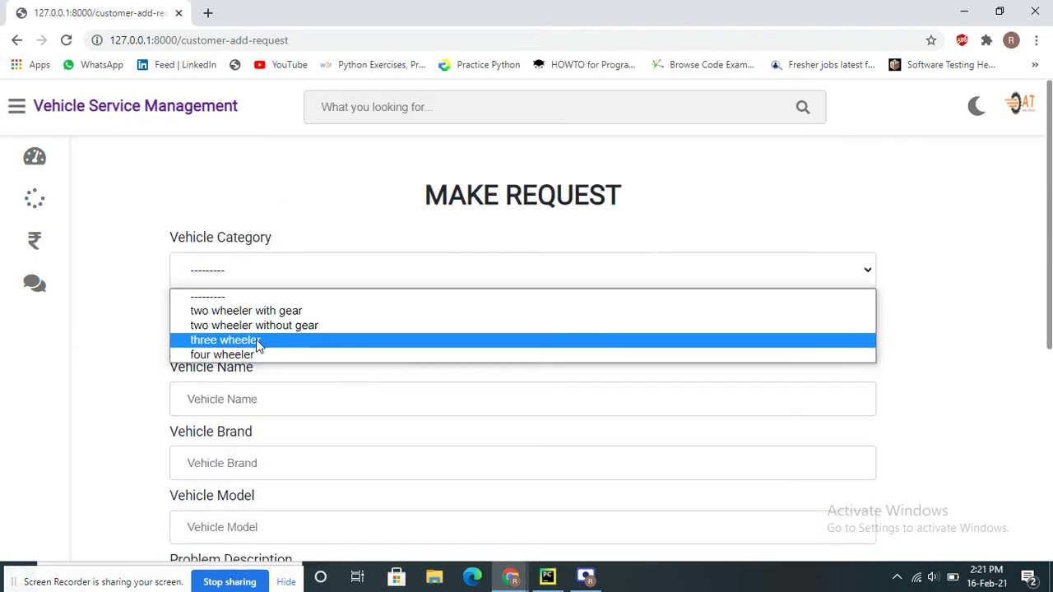
click(258, 340)
click(253, 282)
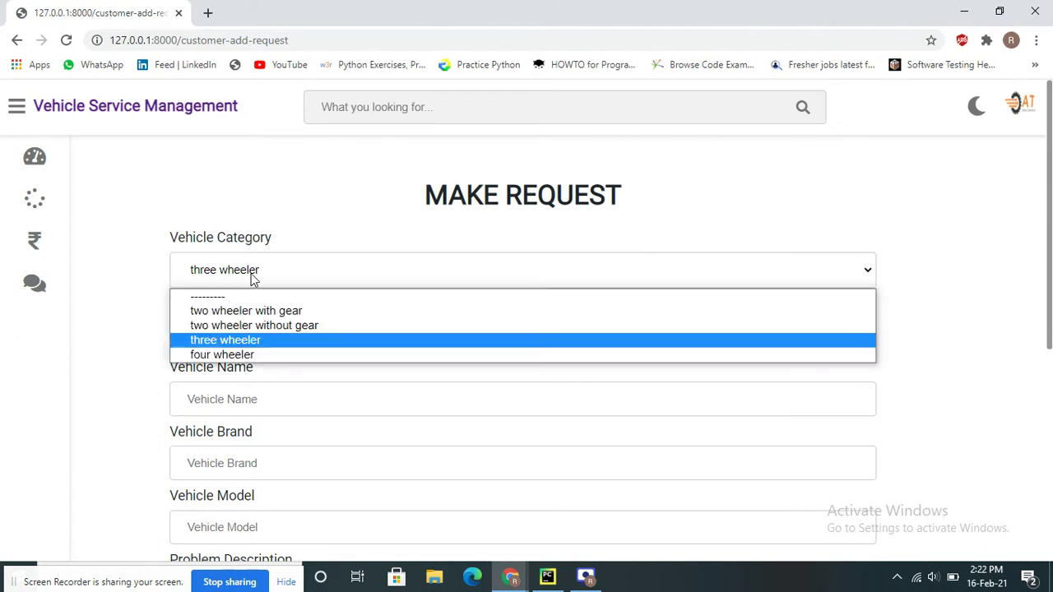
click(254, 341)
click(258, 369)
Enter the vehicle number, vehicle name A, brand xyz and model 2012
click(277, 337)
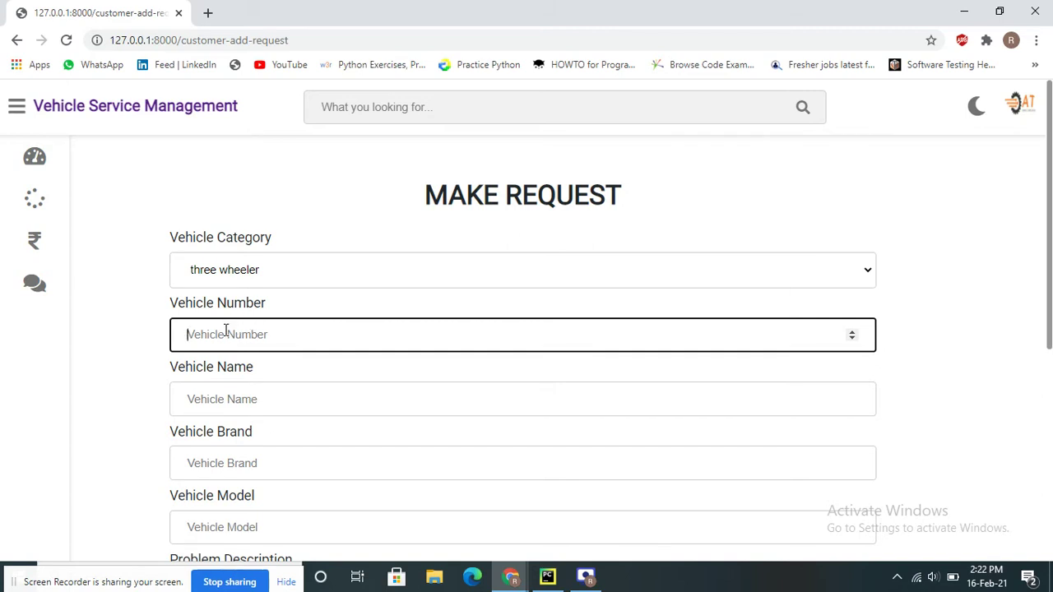
text(123)
key(BackSpace)
key(BackSpace)
key(BackSpace)
text(9696)
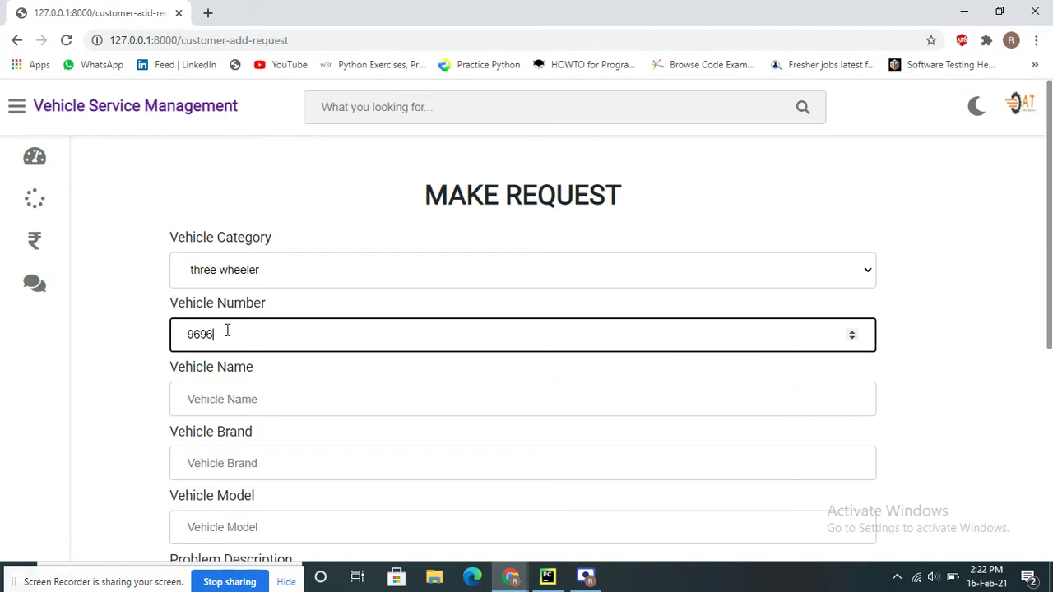
key(Tab)
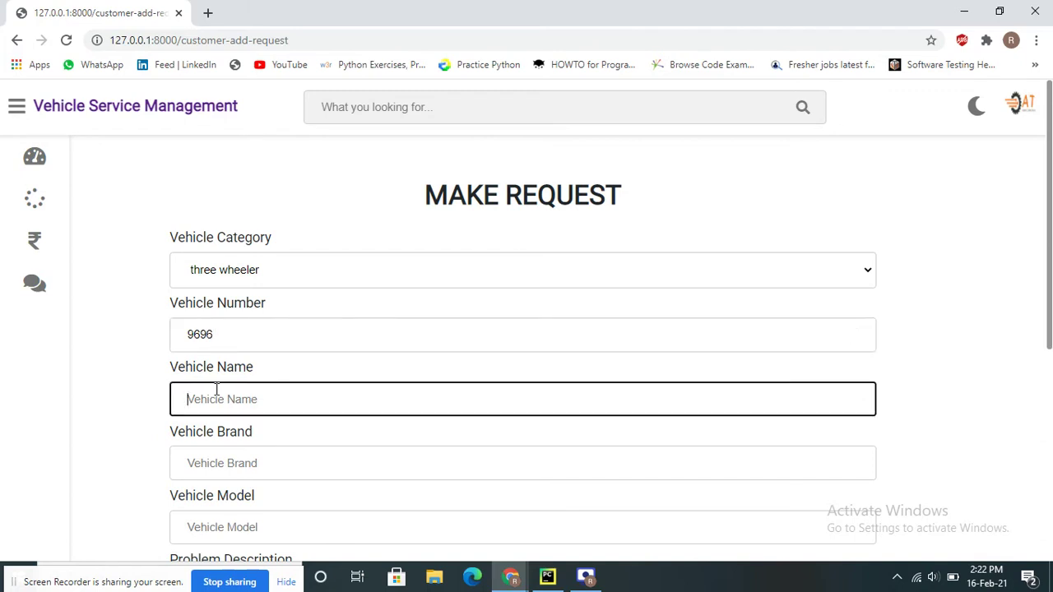
text(Auto)
key(Tab)
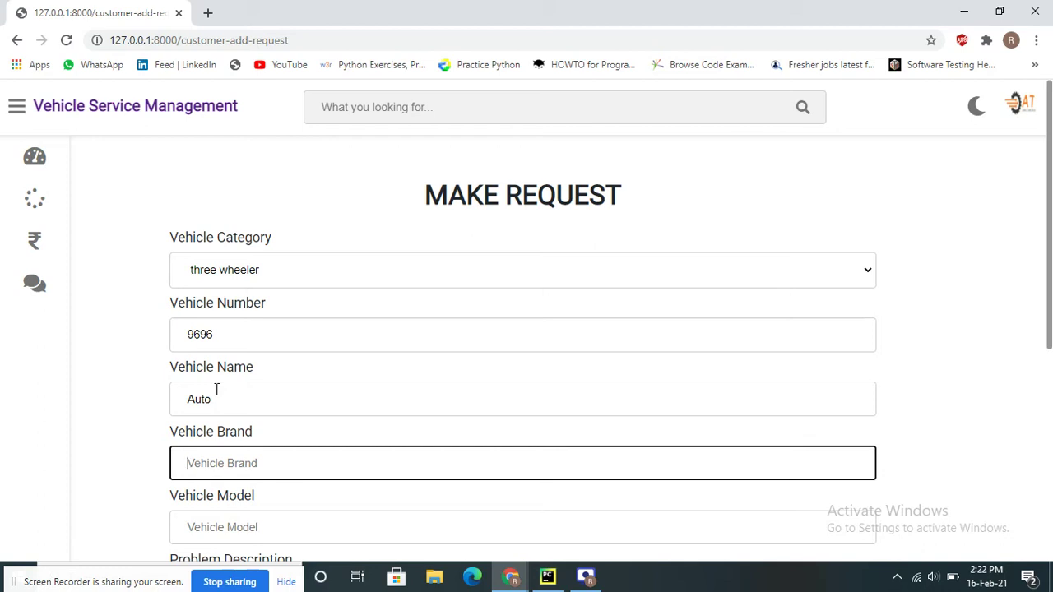
text(xyz)
key(Tab)
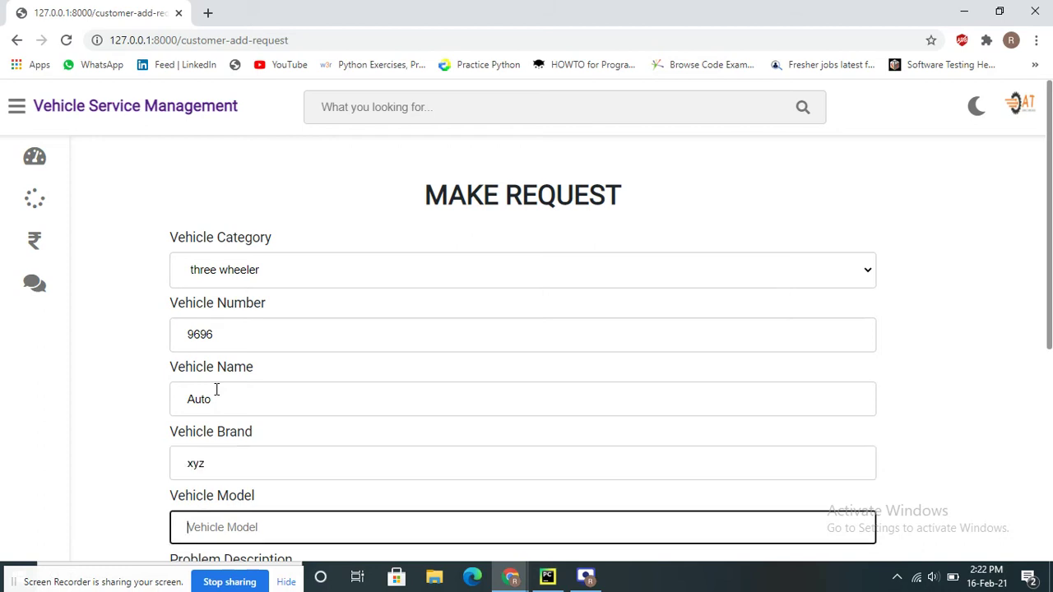
scroll(301, 428, down, 3)
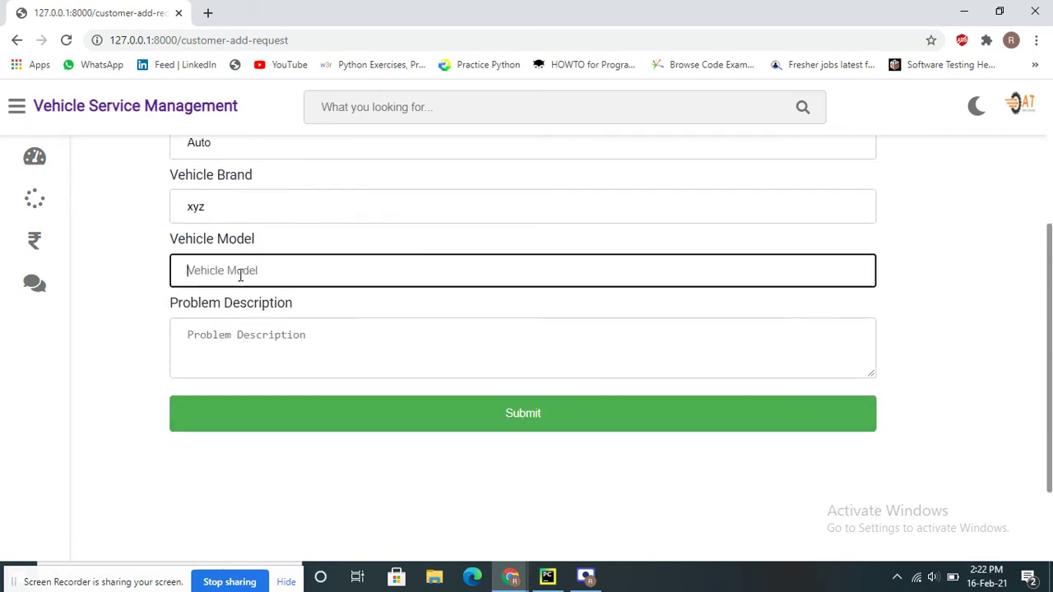
text(2012)
key(Tab)
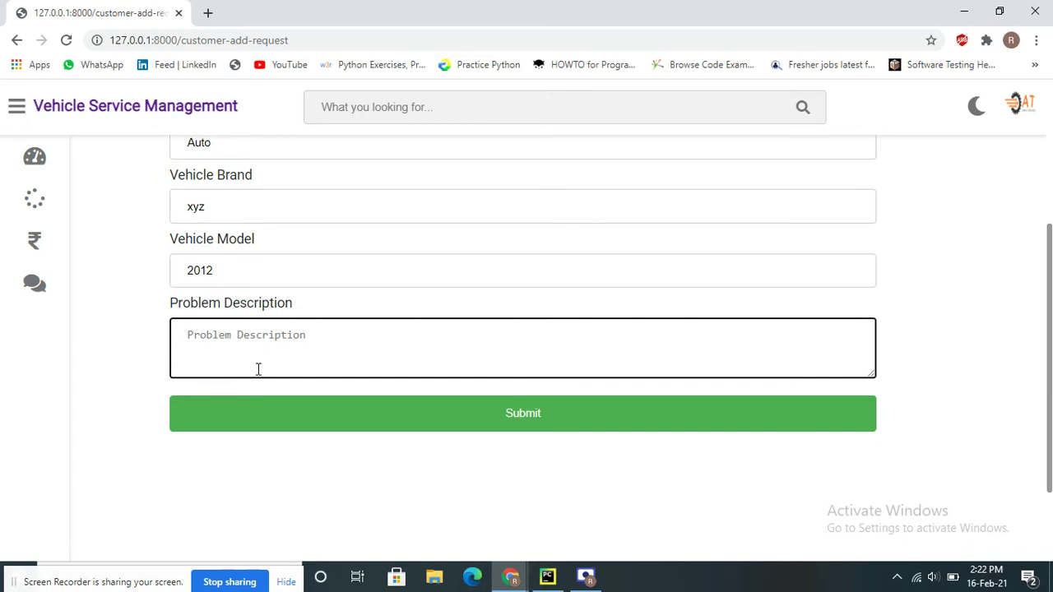
Write the problem description 'service and Wash', correcting the typo 'abd' to 'and'
text(s)
key(BackSpace)
text(Wa)
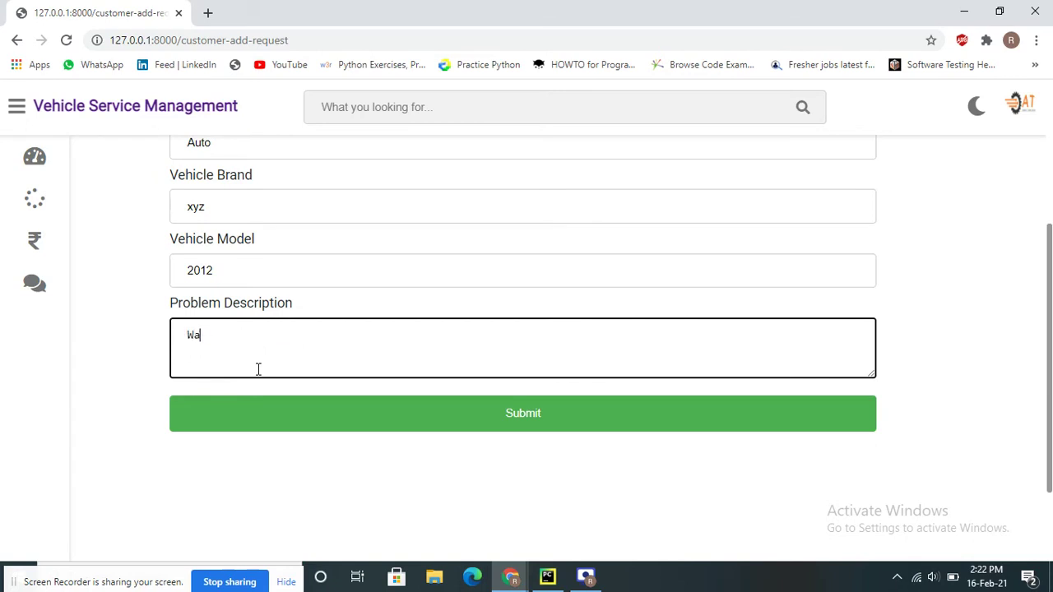
text(shing)
key(Home)
text(service abd)
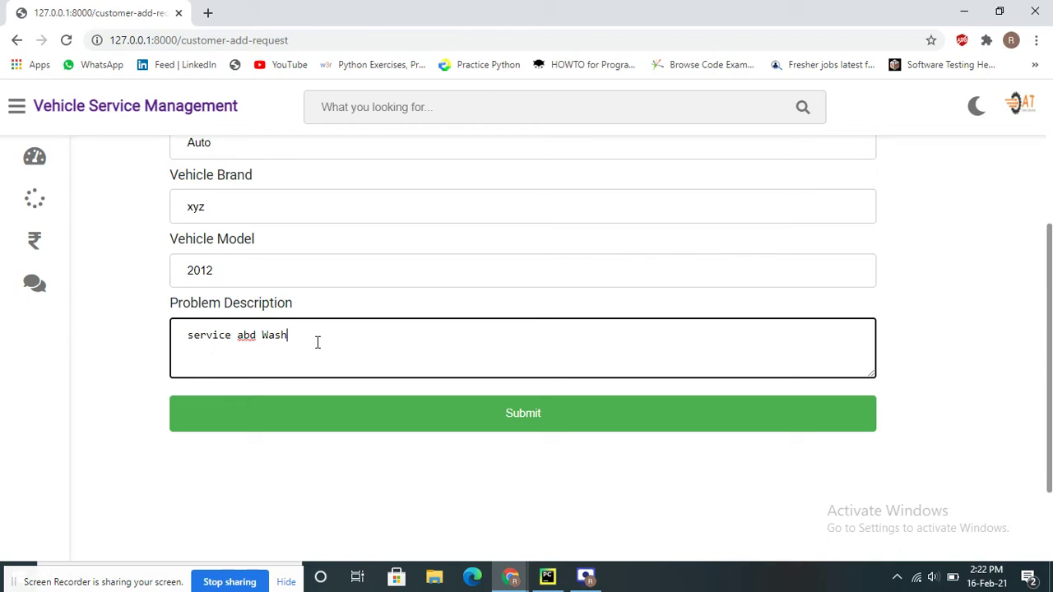
click(256, 335)
key(BackSpace)
key(BackSpace)
text(nd)
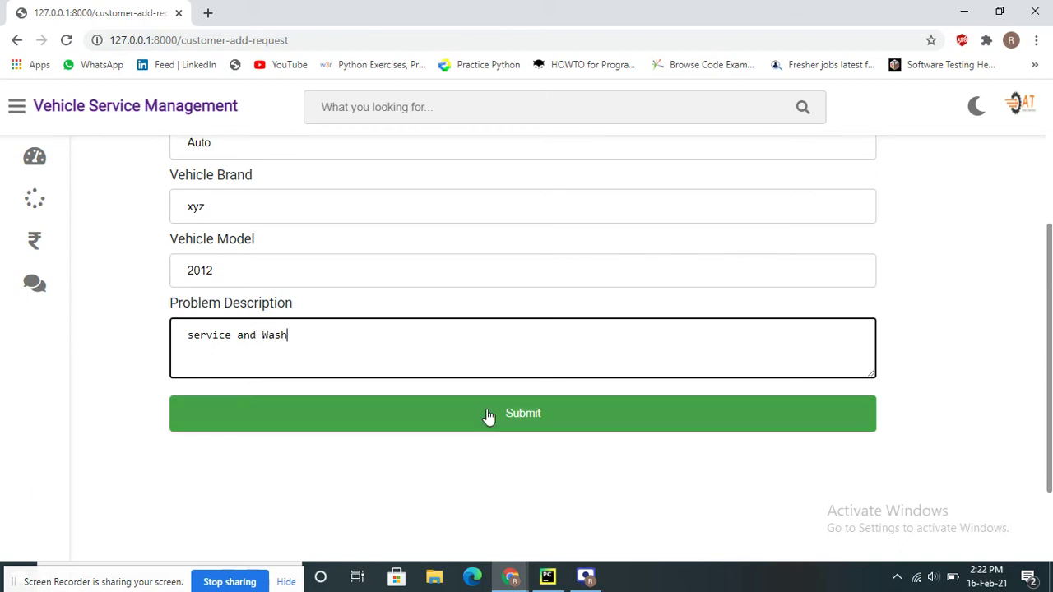
Submit the request and review the Repair In Progress and Vehicle Repaired cards
click(527, 418)
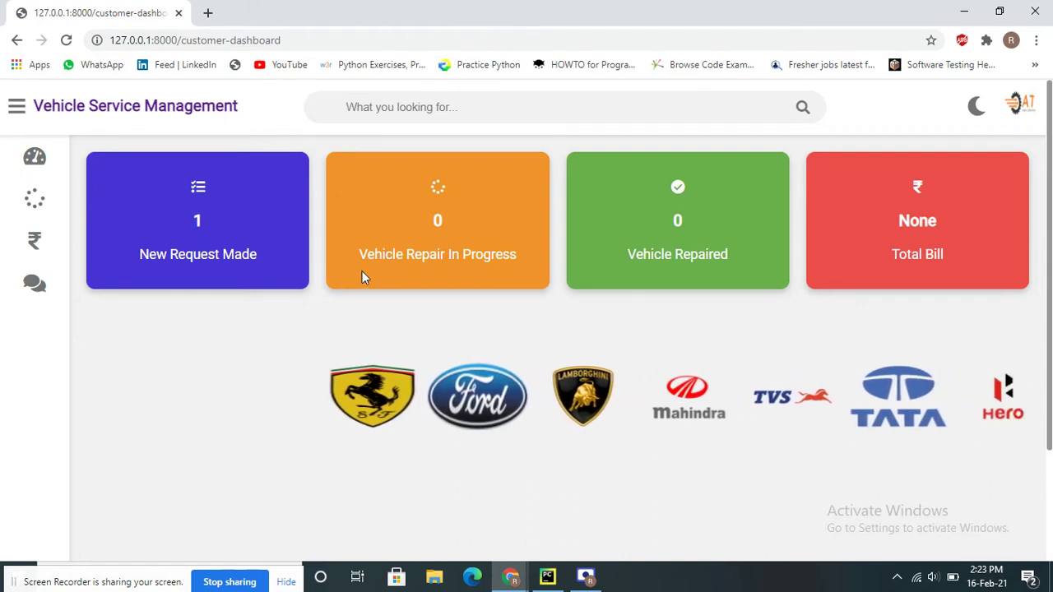
drag(359, 254, 535, 267)
click(418, 199)
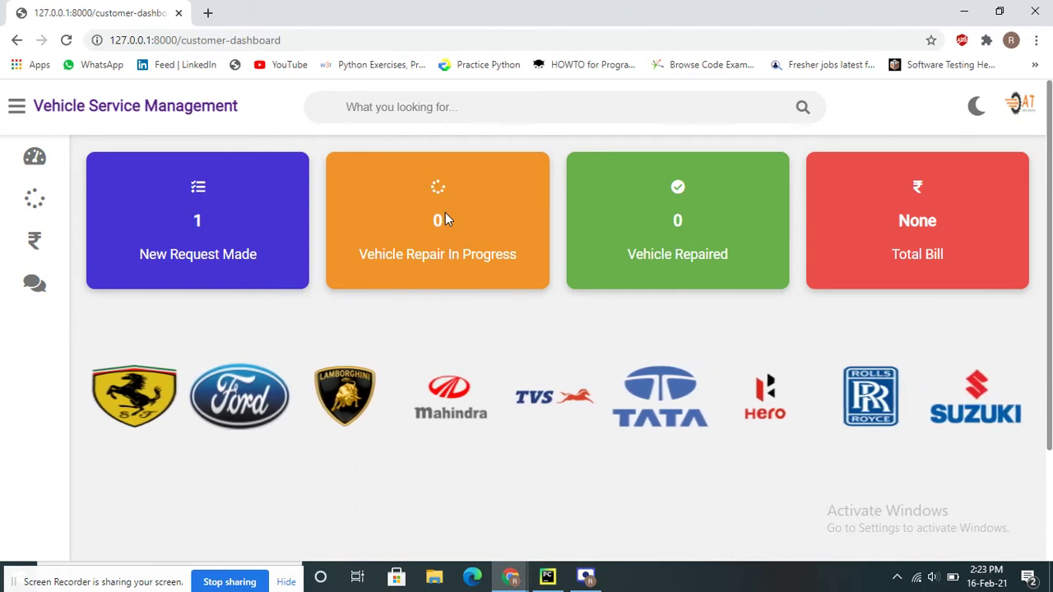
drag(620, 261, 731, 256)
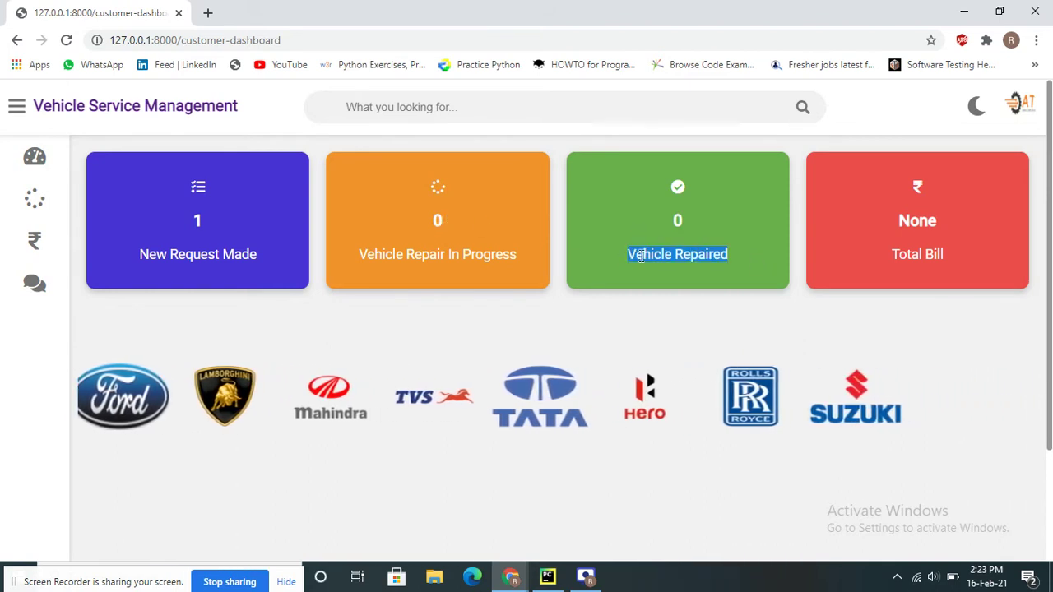
click(479, 244)
double_click(477, 247)
triple_click(475, 243)
click(455, 207)
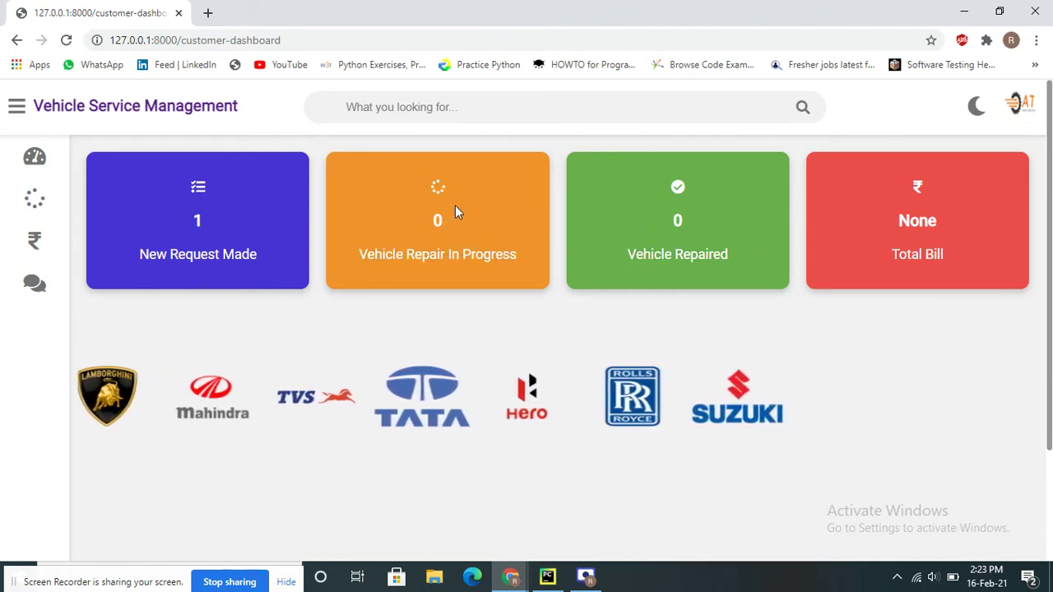
Check the cards' 0 counts and the Total Bill value None
mouse_move(455, 207)
mouse_down()
mouse_move(437, 258)
mouse_move(444, 223)
mouse_up()
drag(636, 193, 714, 311)
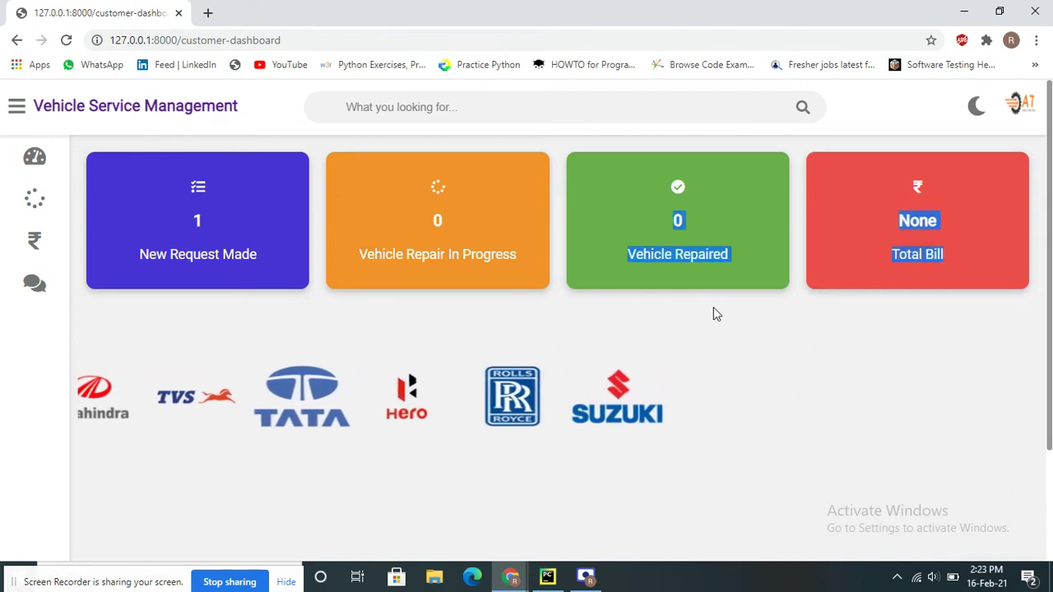
click(753, 184)
double_click(701, 217)
click(759, 232)
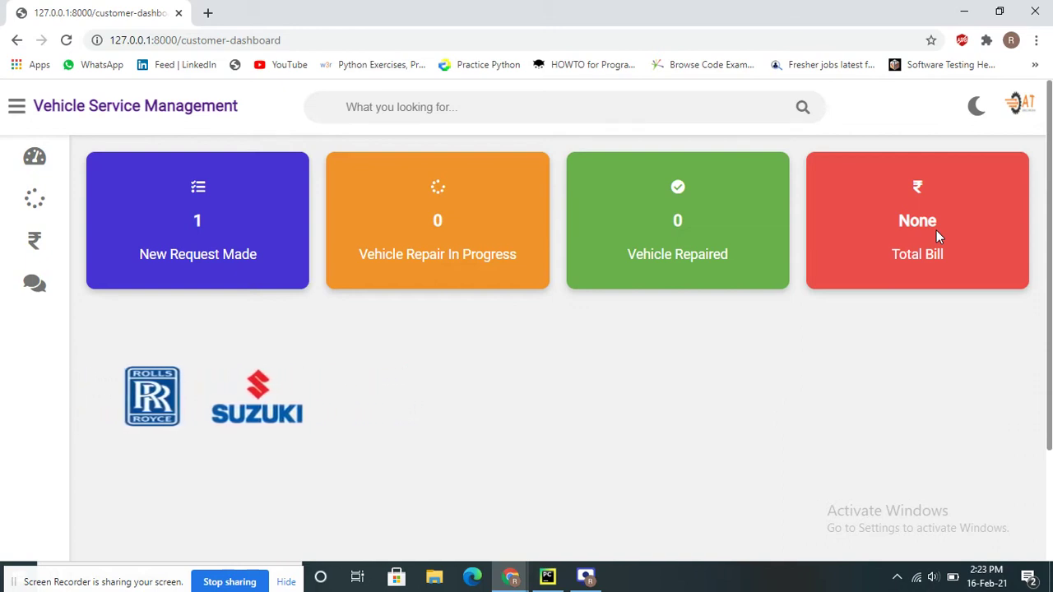
triple_click(918, 254)
double_click(917, 220)
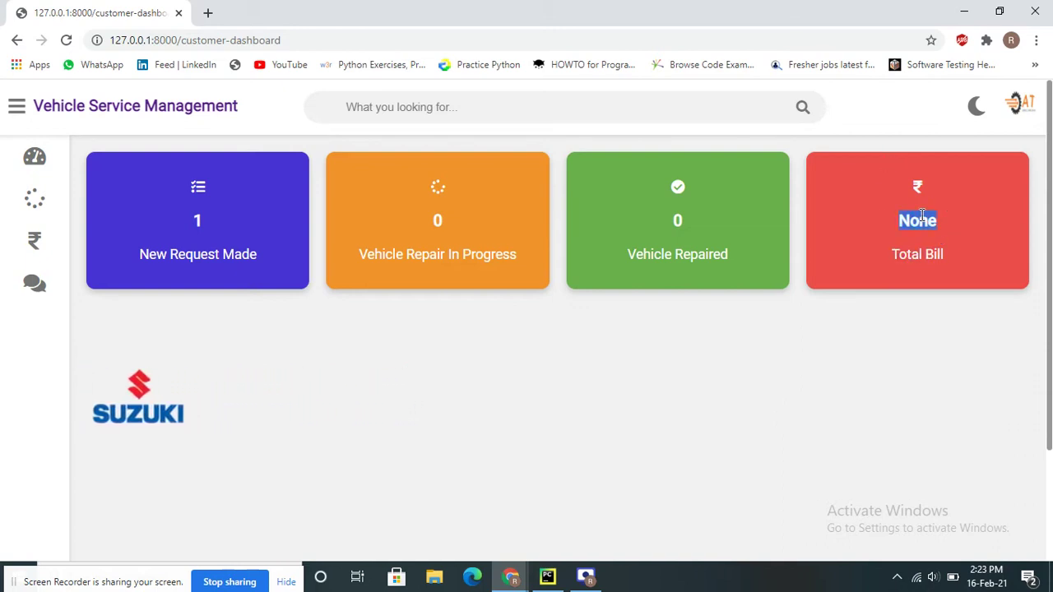
Open the FeedBack form, dismissing saved name suggestions and briefly returning to the dashboard
mouse_move(7, 270)
click(73, 281)
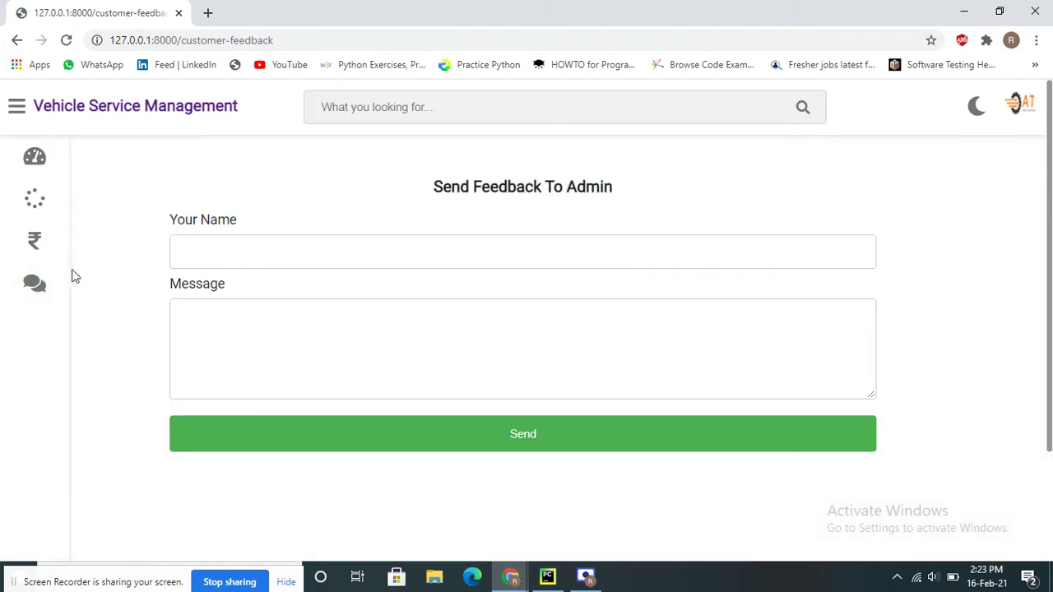
mouse_move(52, 230)
click(266, 249)
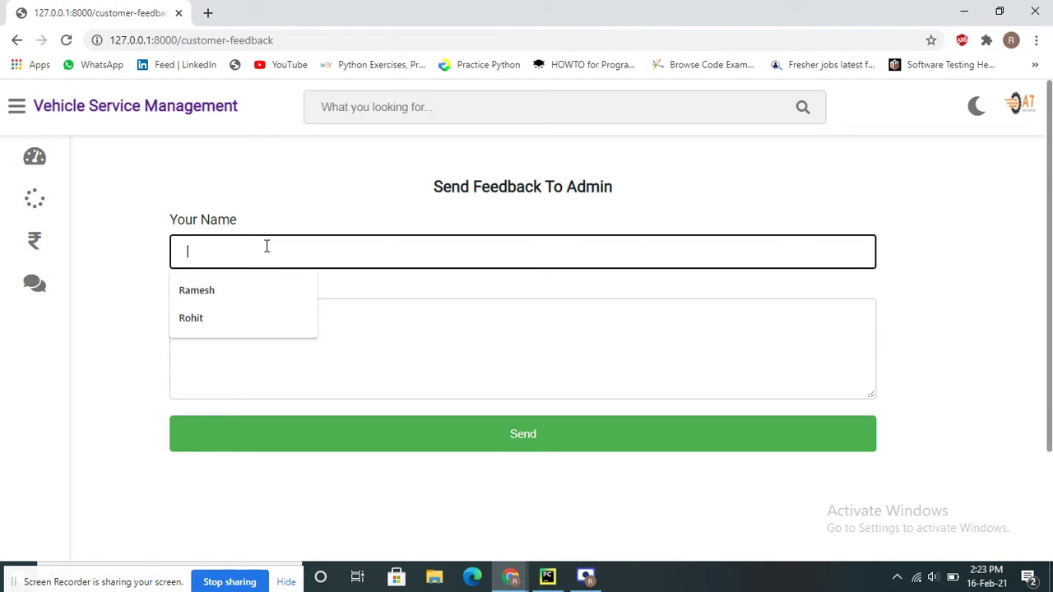
click(358, 189)
click(202, 247)
click(148, 198)
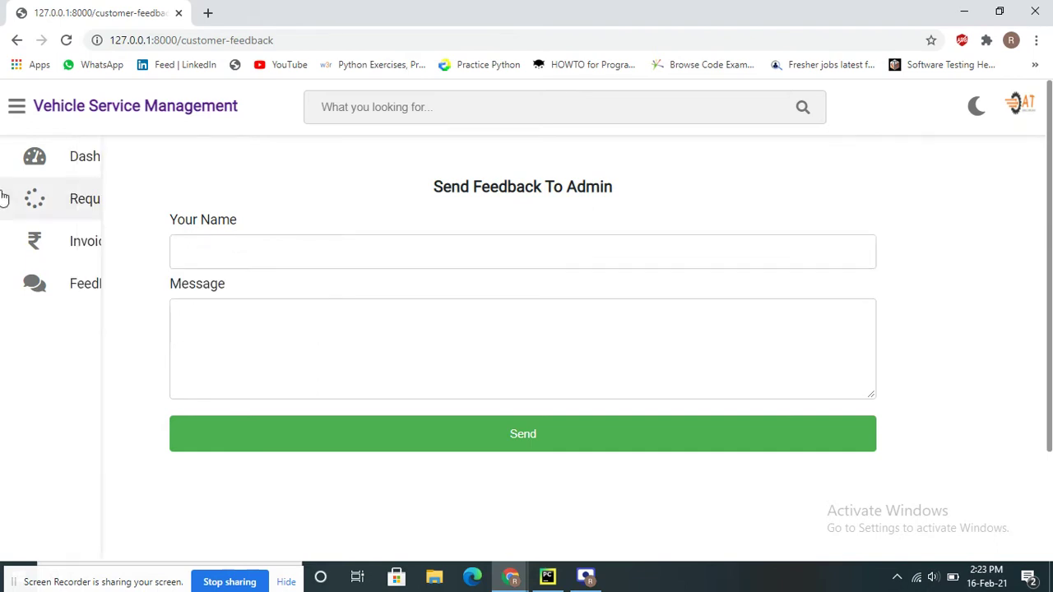
click(70, 161)
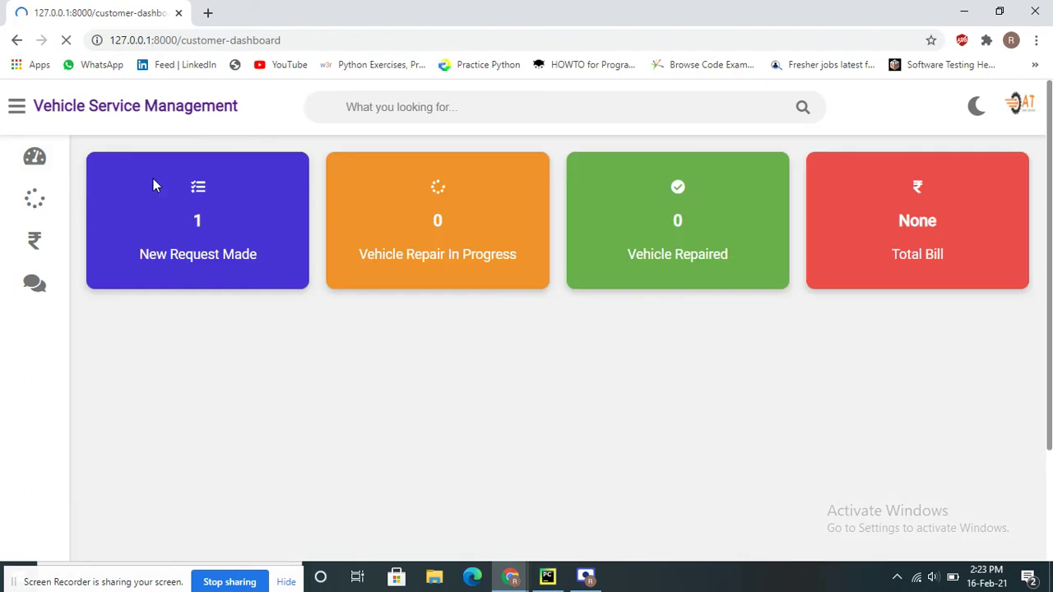
click(32, 284)
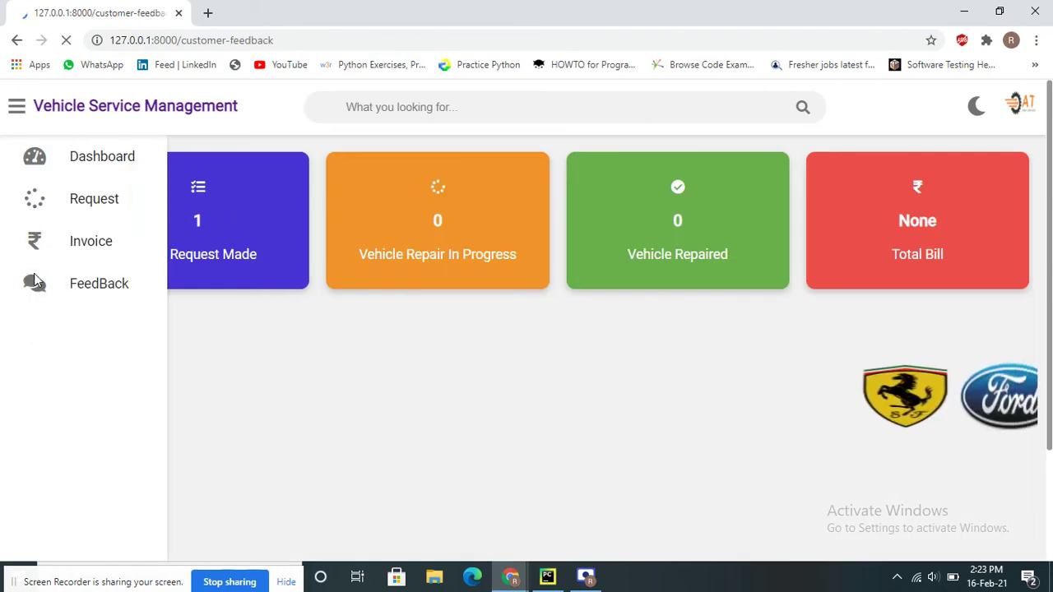
Enter the customer's name and the message 'Please do well service', then send it
click(238, 253)
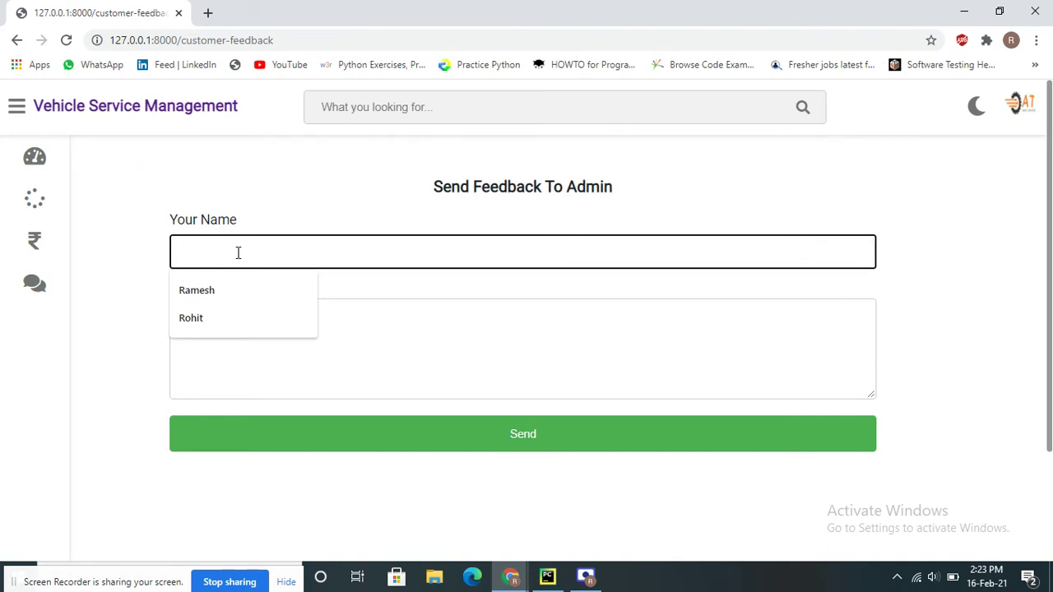
text(Anand)
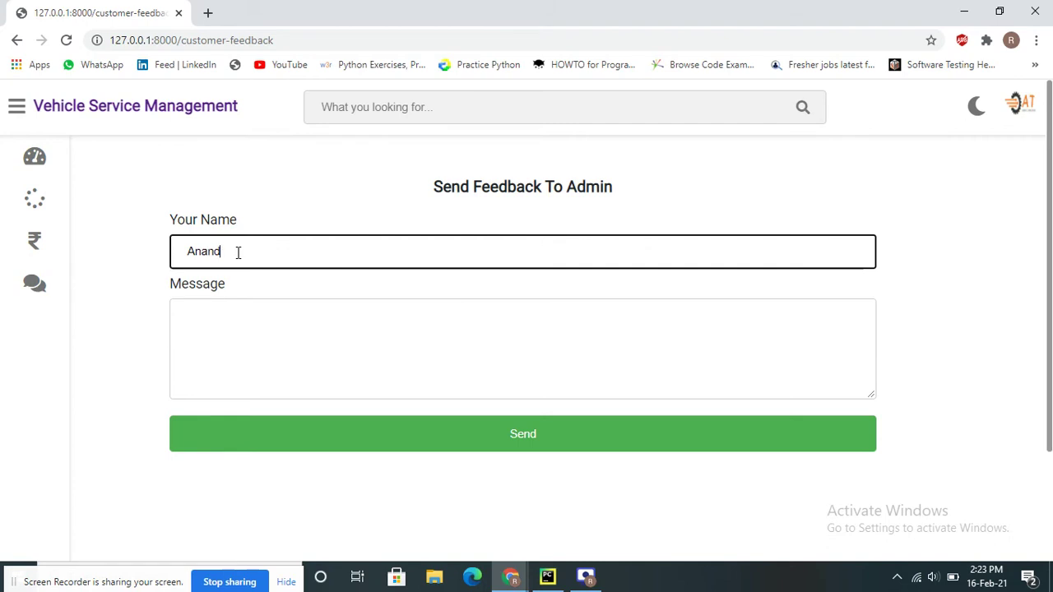
key(Tab)
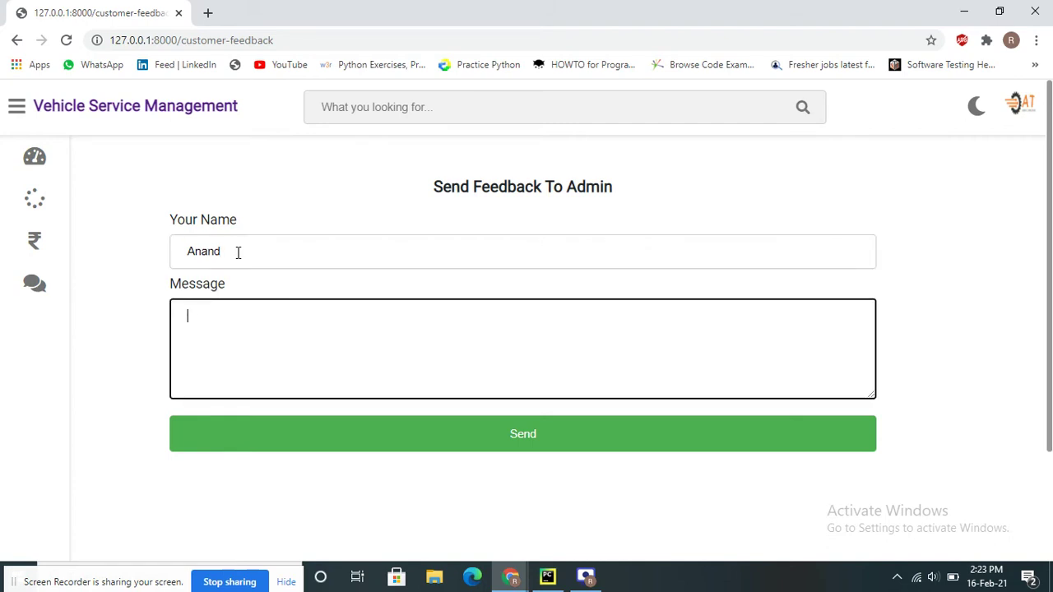
text(Please do well se)
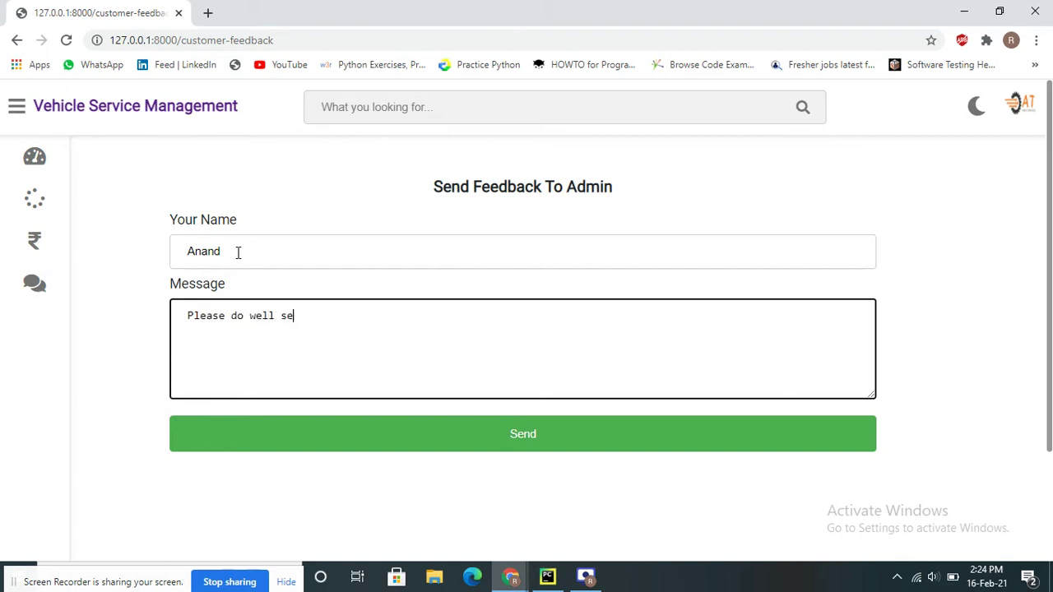
text(rvice)
click(544, 449)
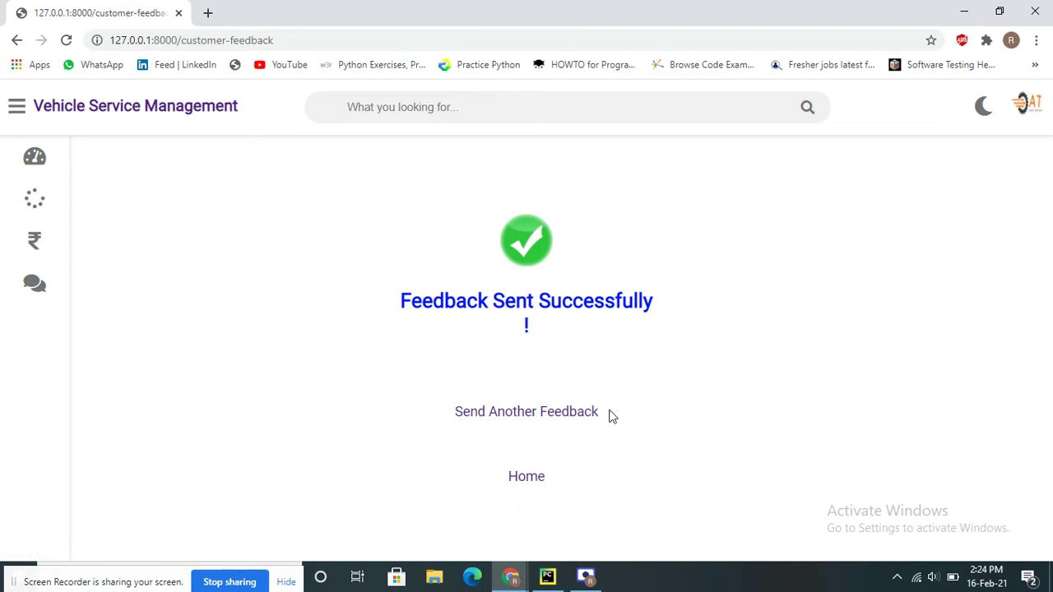
Open the customer Invoice page and highlight the headings of its empty Approved Request With Cost table
click(47, 242)
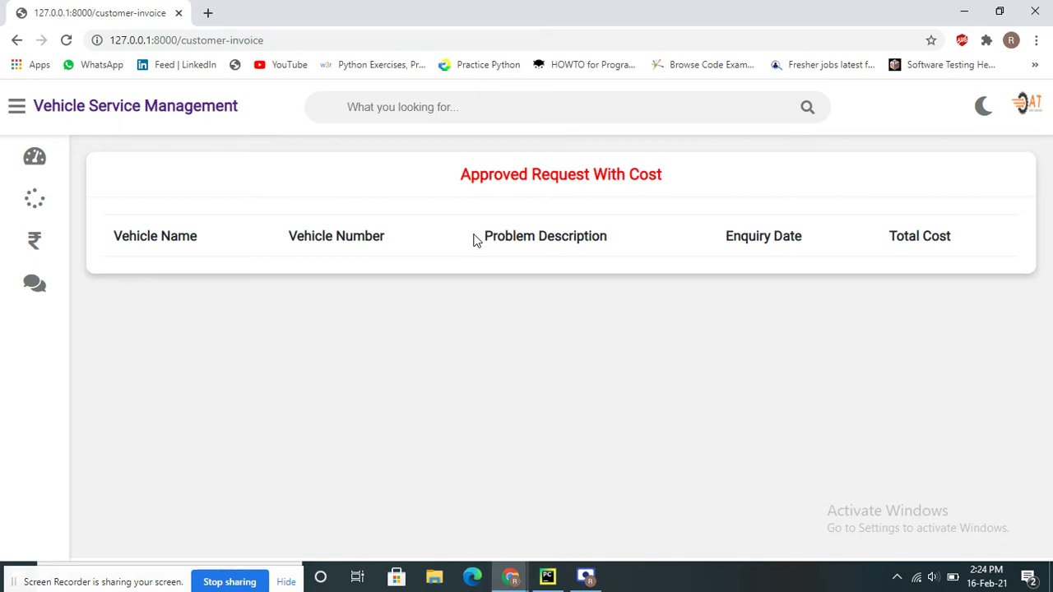
drag(172, 232, 417, 250)
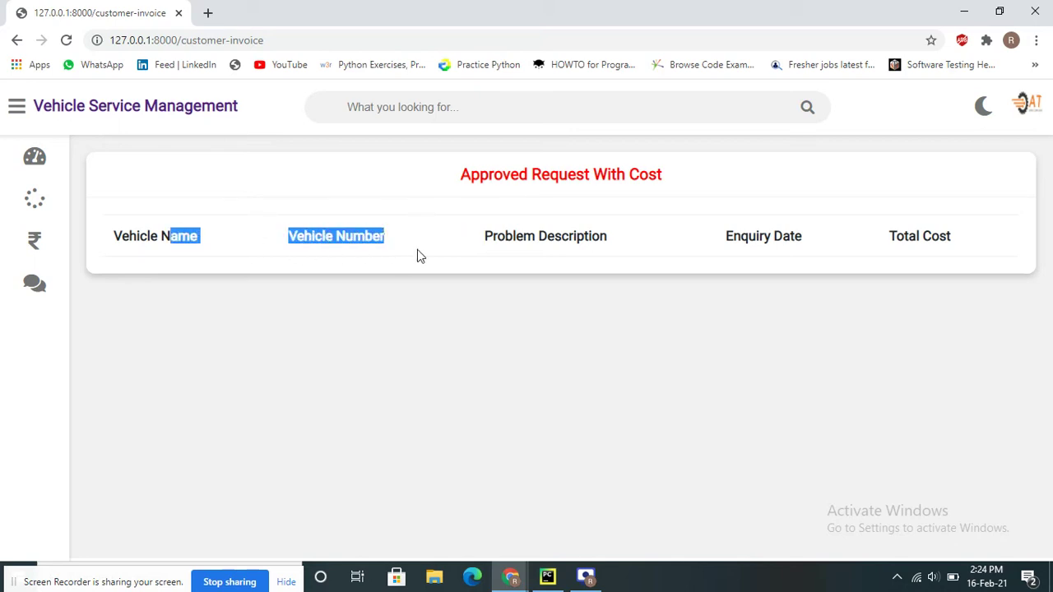
click(674, 264)
triple_click(821, 259)
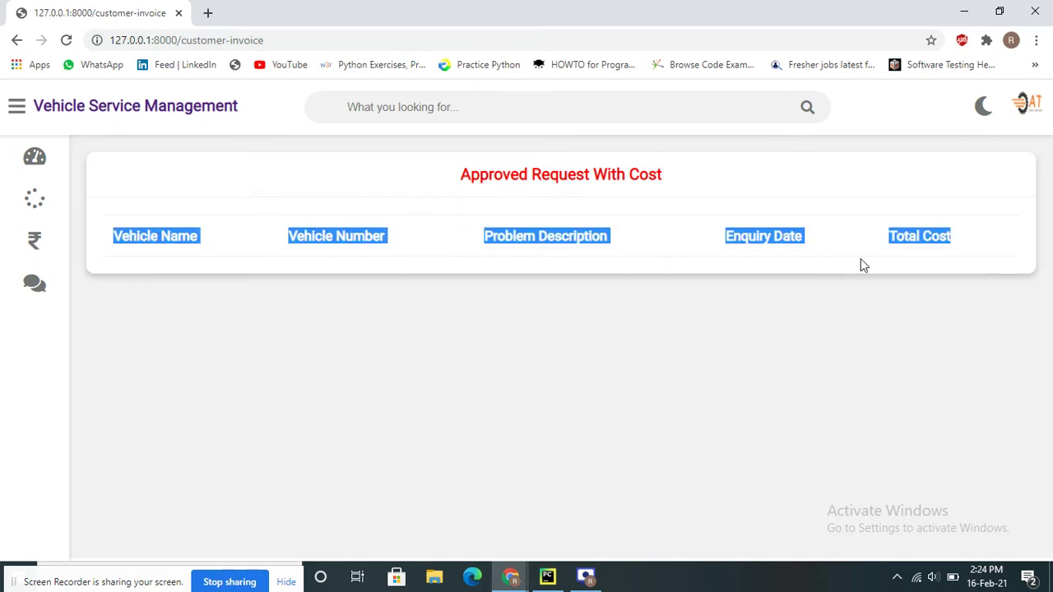
click(772, 236)
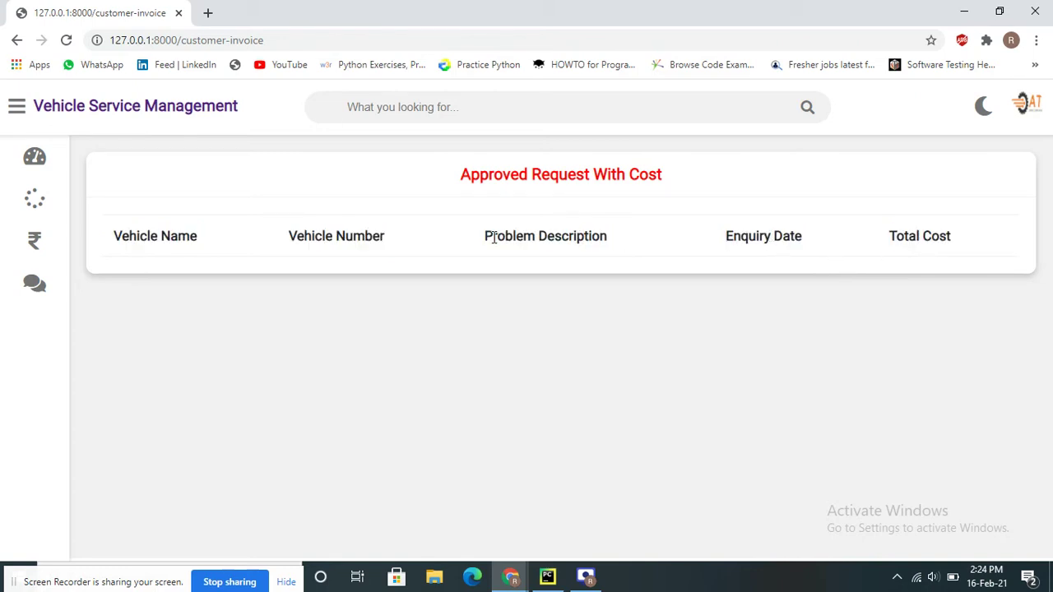
drag(520, 237, 589, 236)
double_click(589, 236)
drag(144, 236, 345, 238)
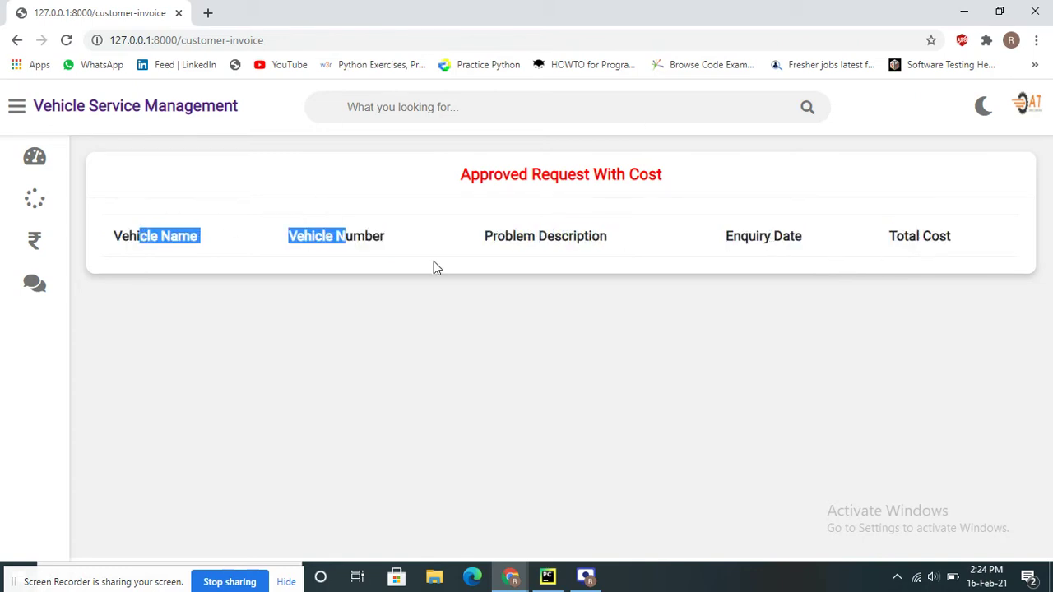
click(433, 267)
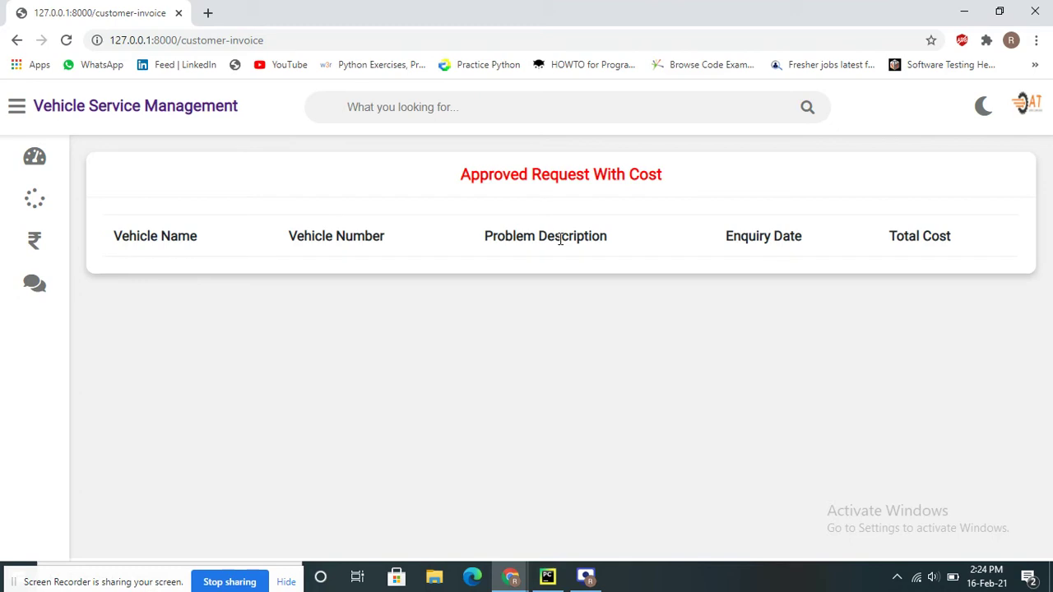
Return to the customer dashboard and look over the customer's profile page and profile edit form
mouse_move(24, 207)
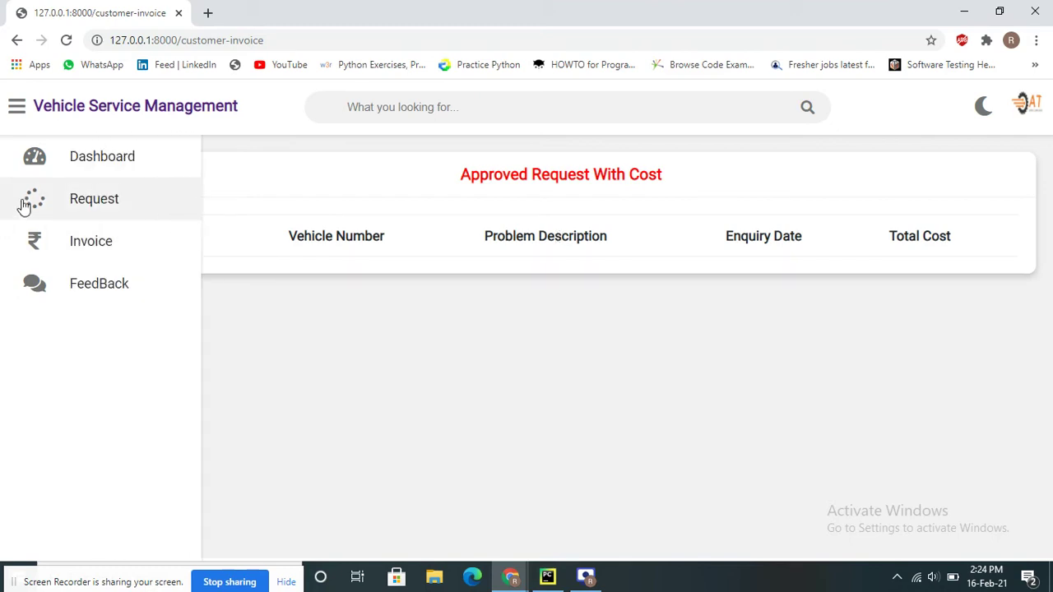
click(104, 168)
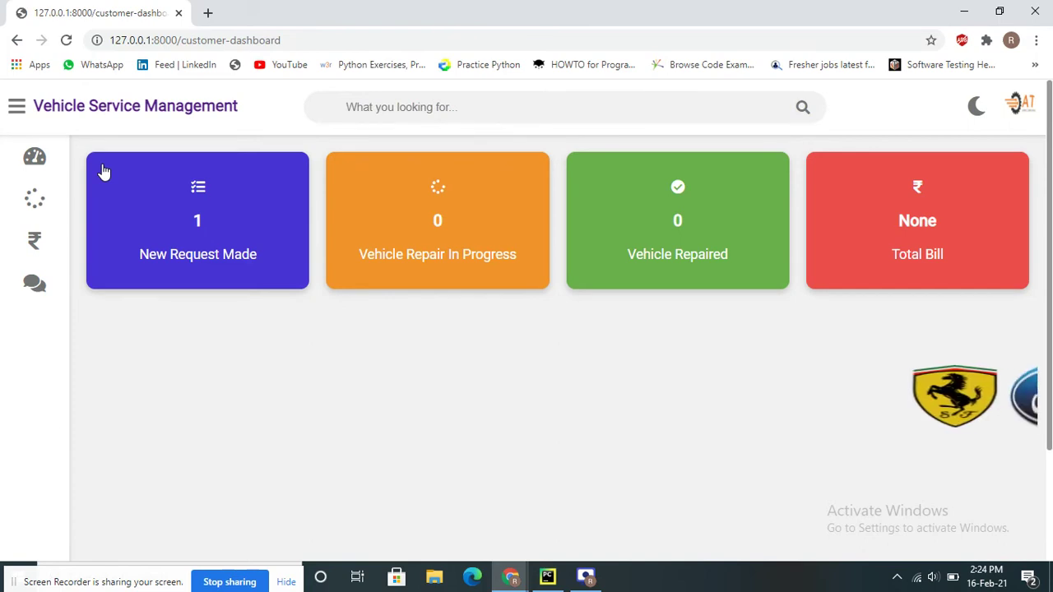
click(1018, 104)
click(869, 150)
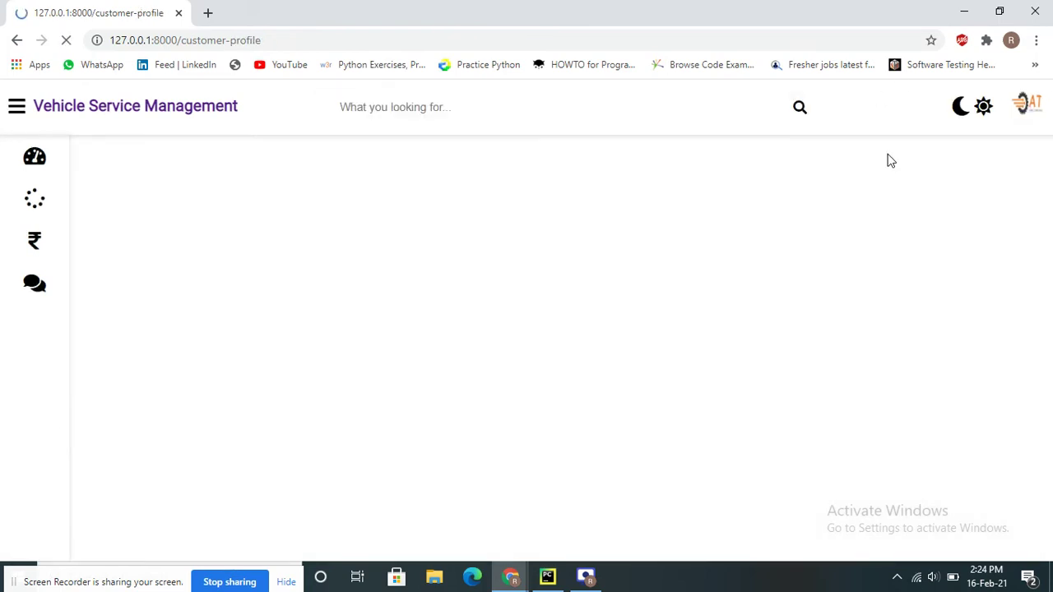
scroll(609, 280, down, 3)
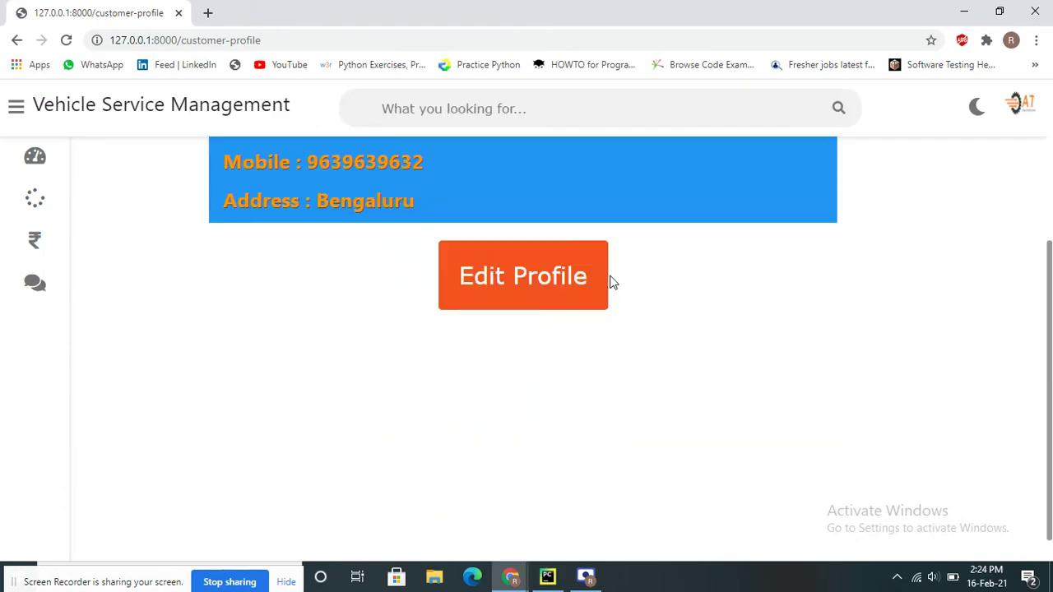
scroll(609, 280, up, 3)
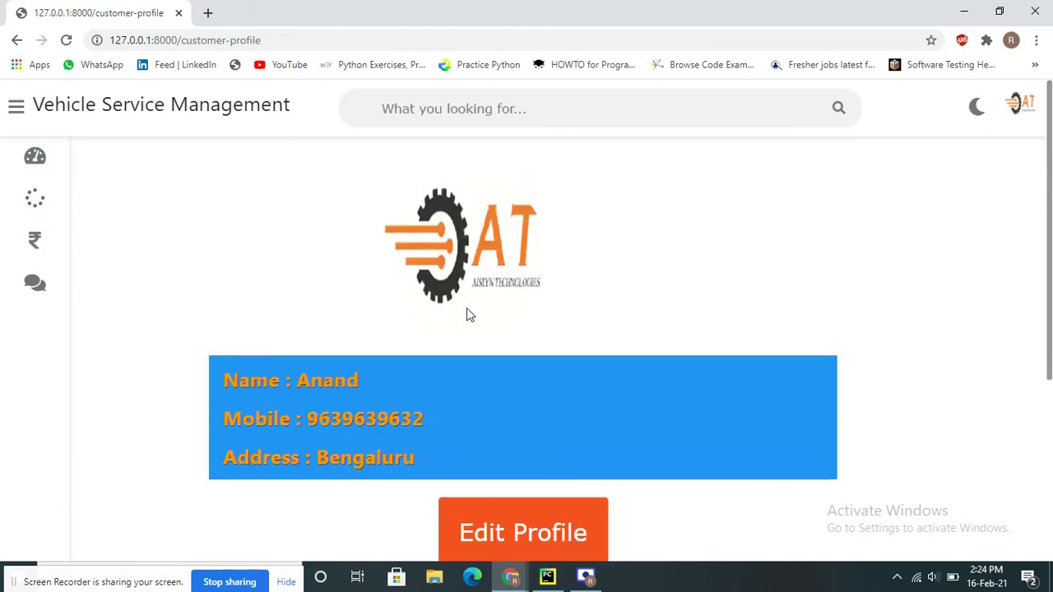
scroll(467, 309, down, 3)
click(488, 277)
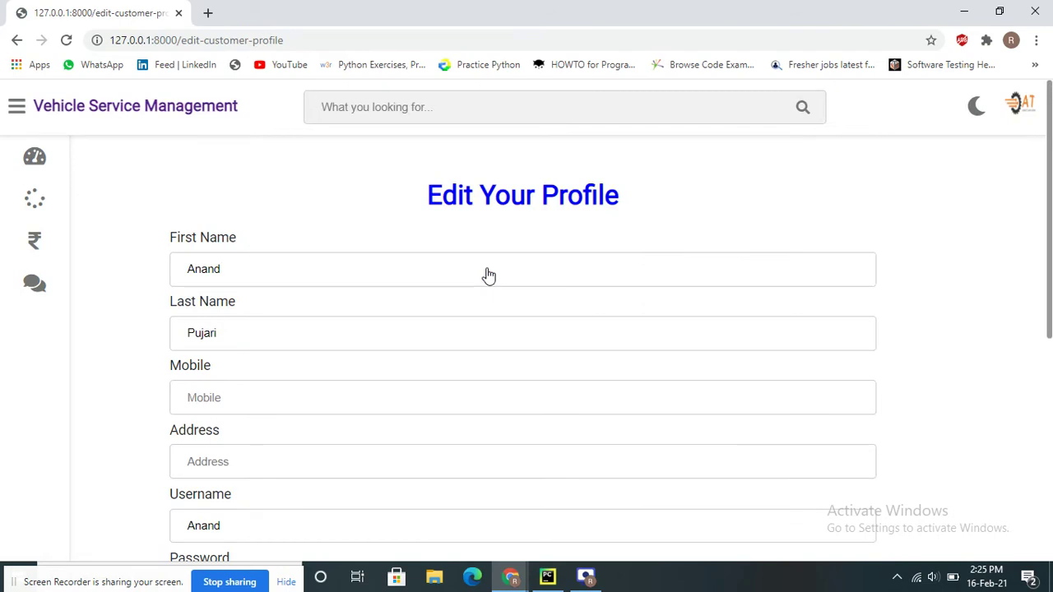
scroll(575, 247, down, 5)
scroll(731, 216, up, 5)
Try logging out of the customer account twice, each time hitting the 404 error for /logout/
click(1025, 107)
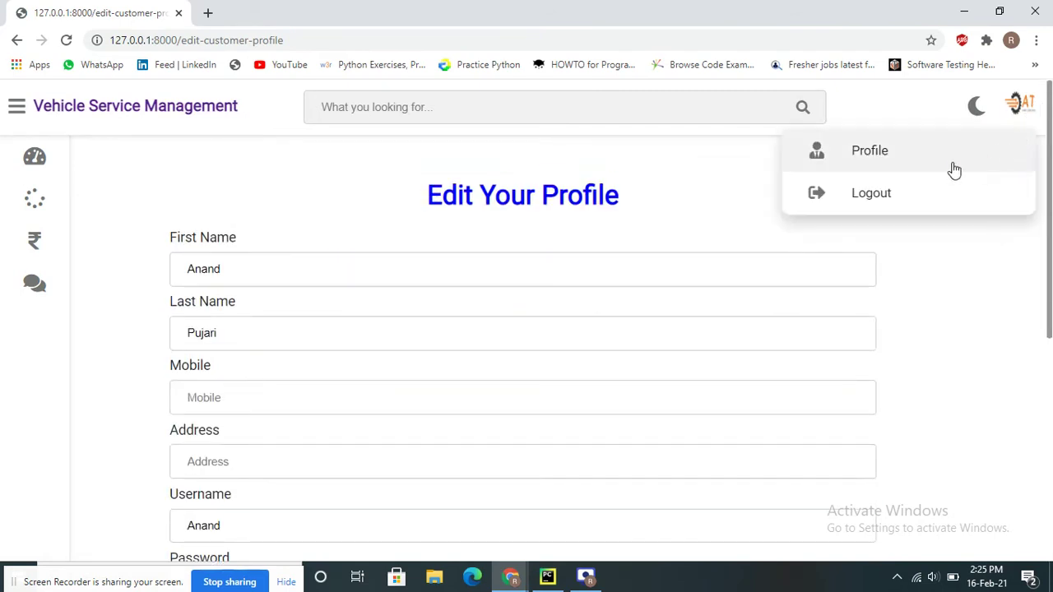
click(874, 193)
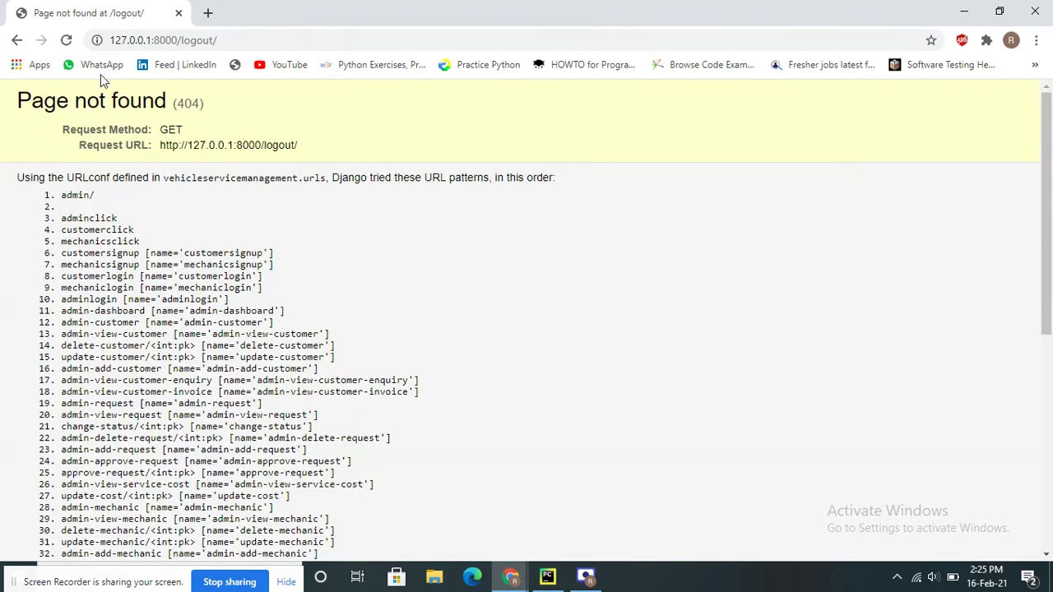
click(17, 39)
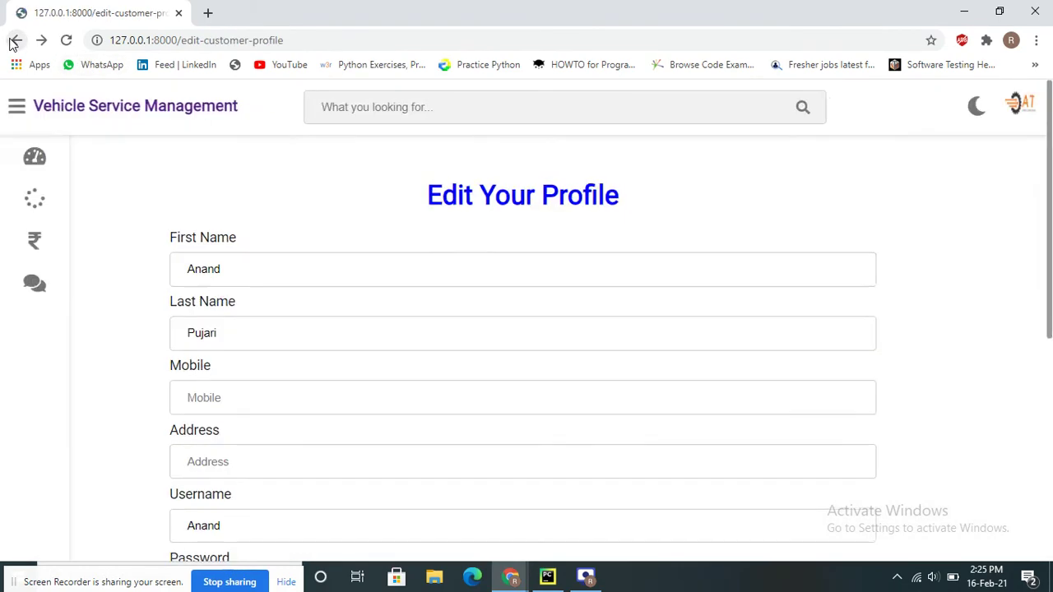
click(1025, 105)
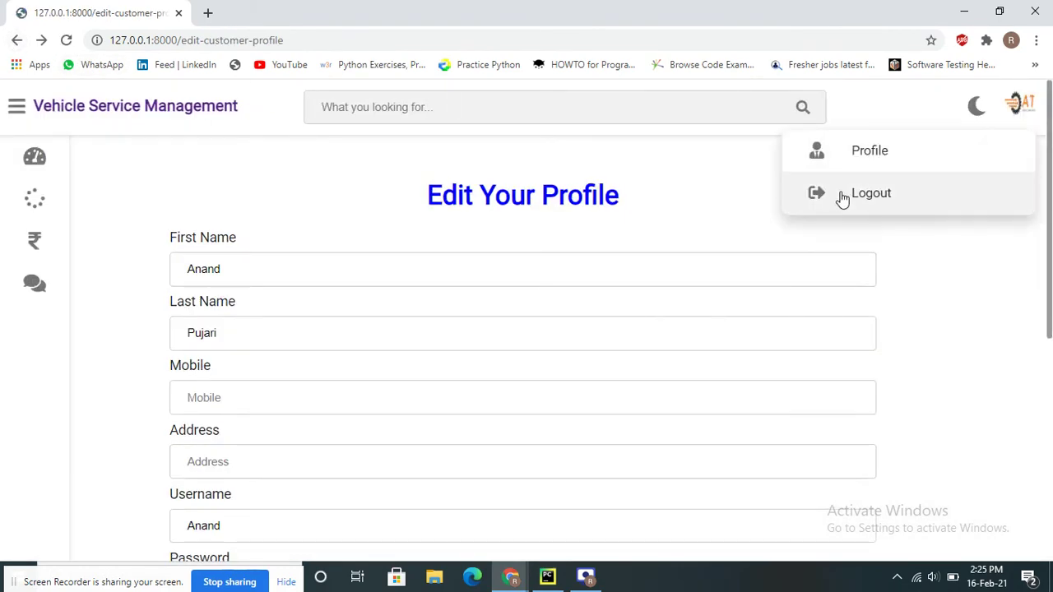
click(872, 194)
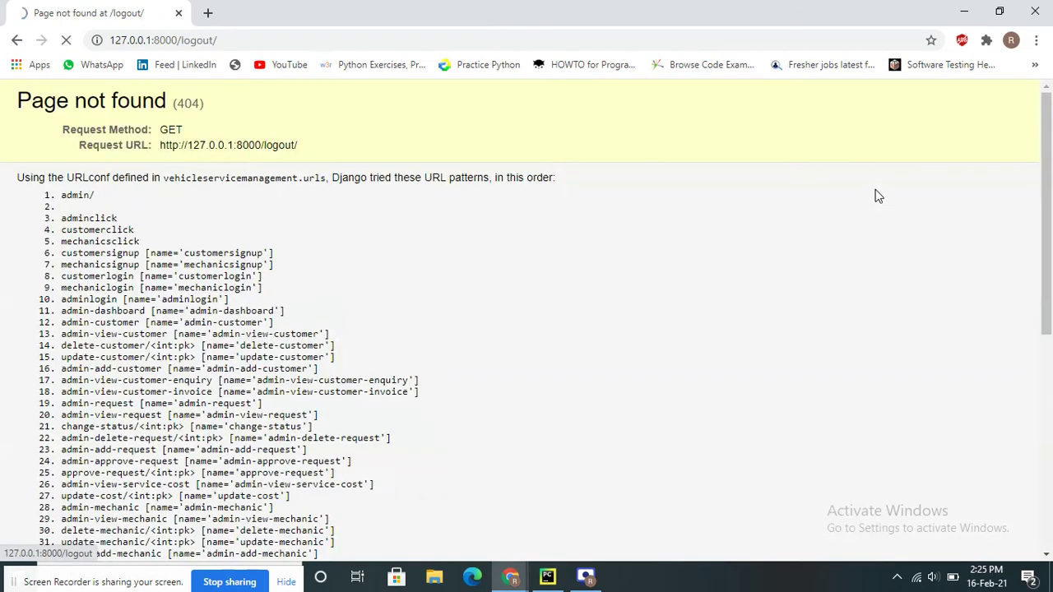
click(245, 41)
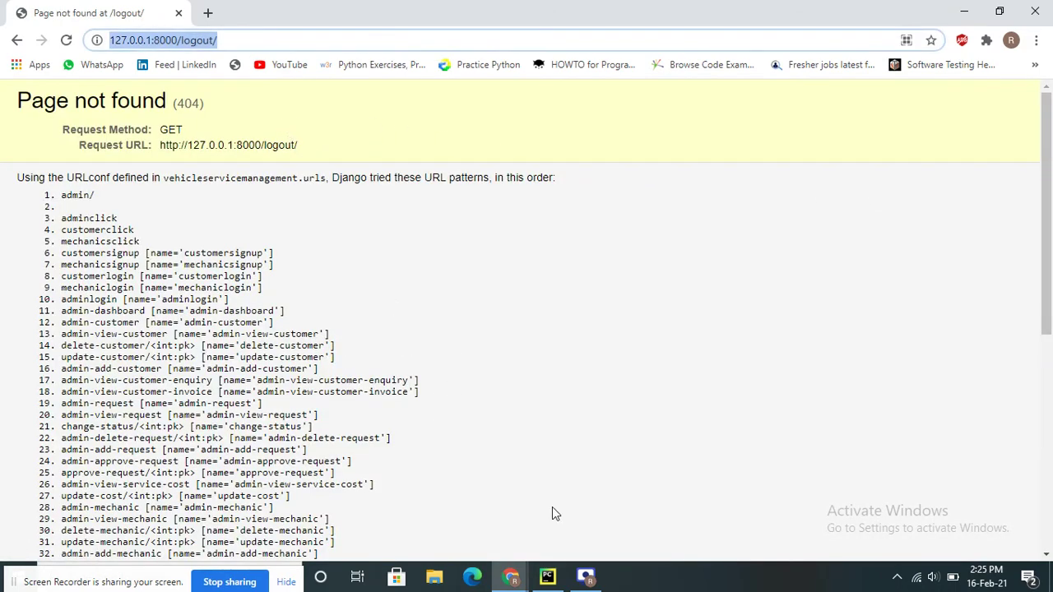
click(585, 576)
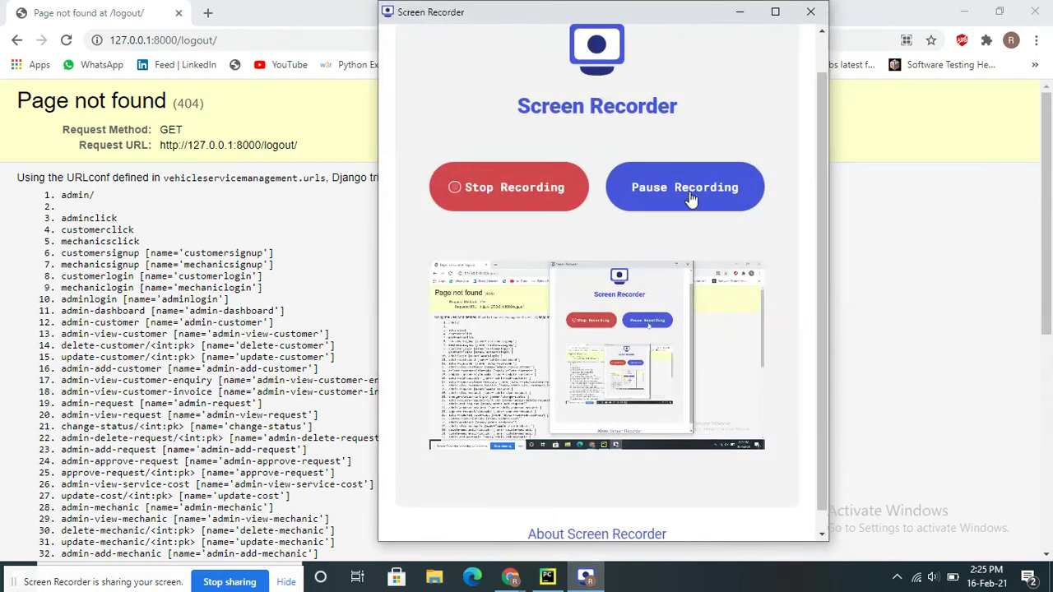
click(688, 194)
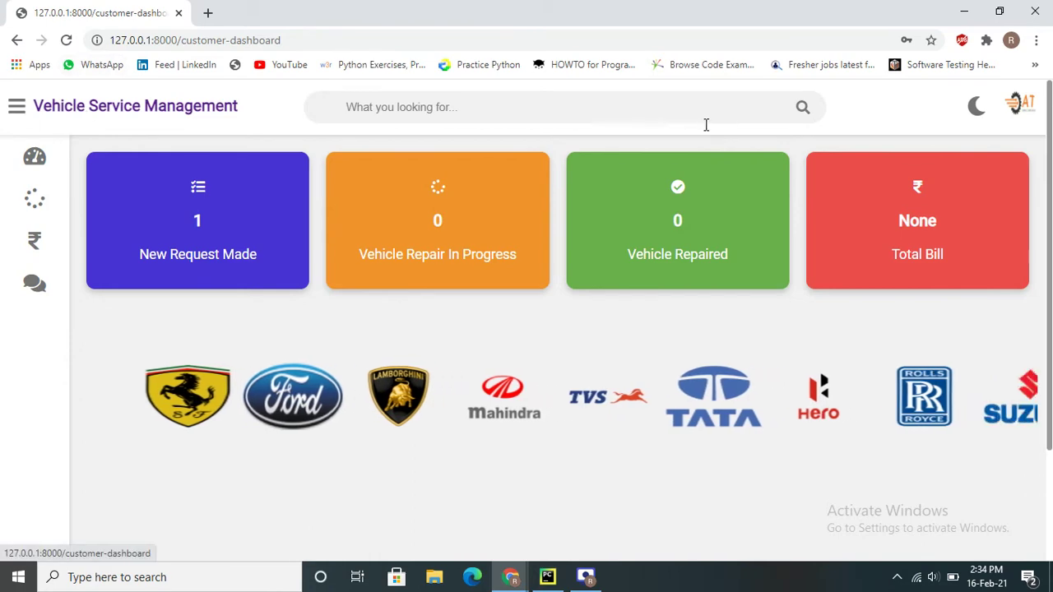
Log out of the customer account, then go from the home page to the Admin Login page
click(1028, 109)
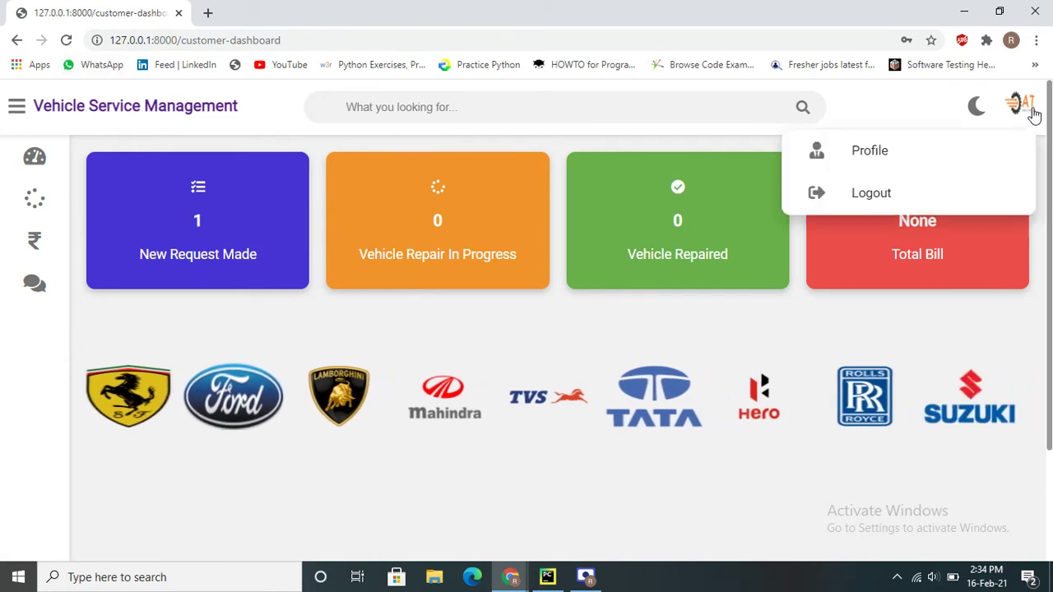
click(863, 187)
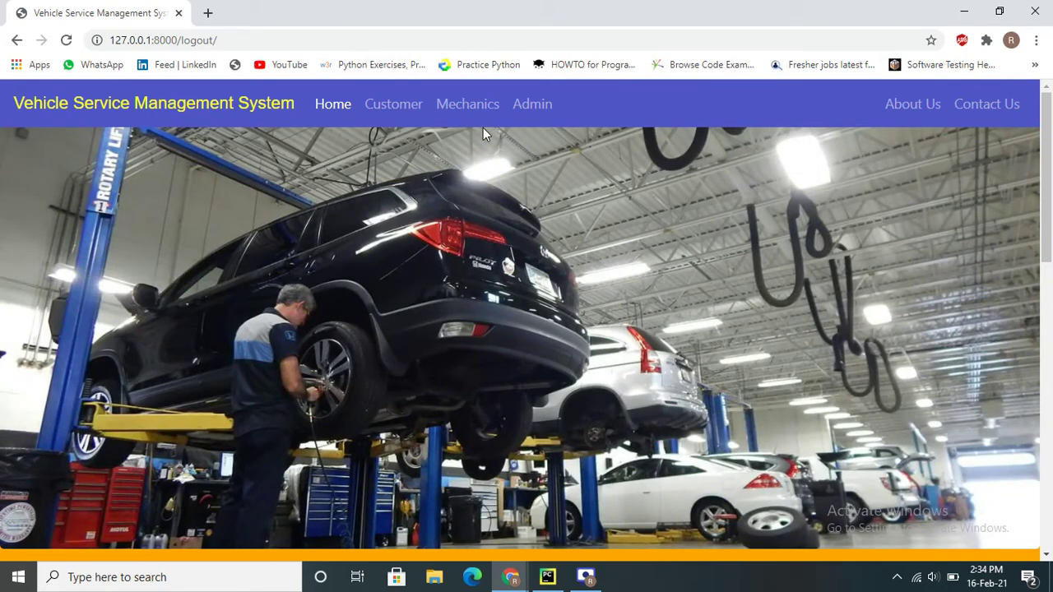
click(390, 102)
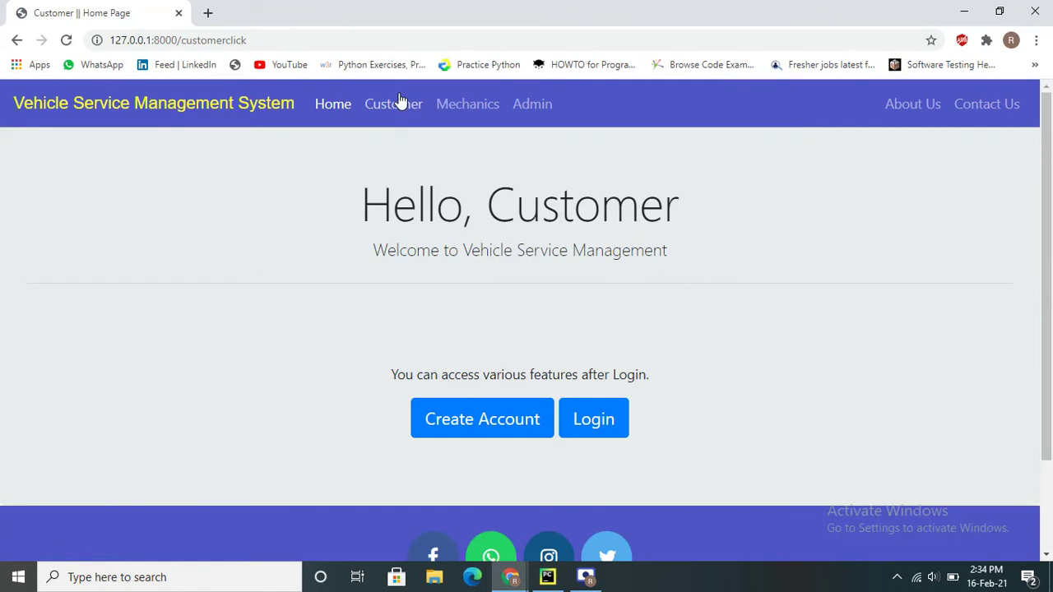
click(523, 106)
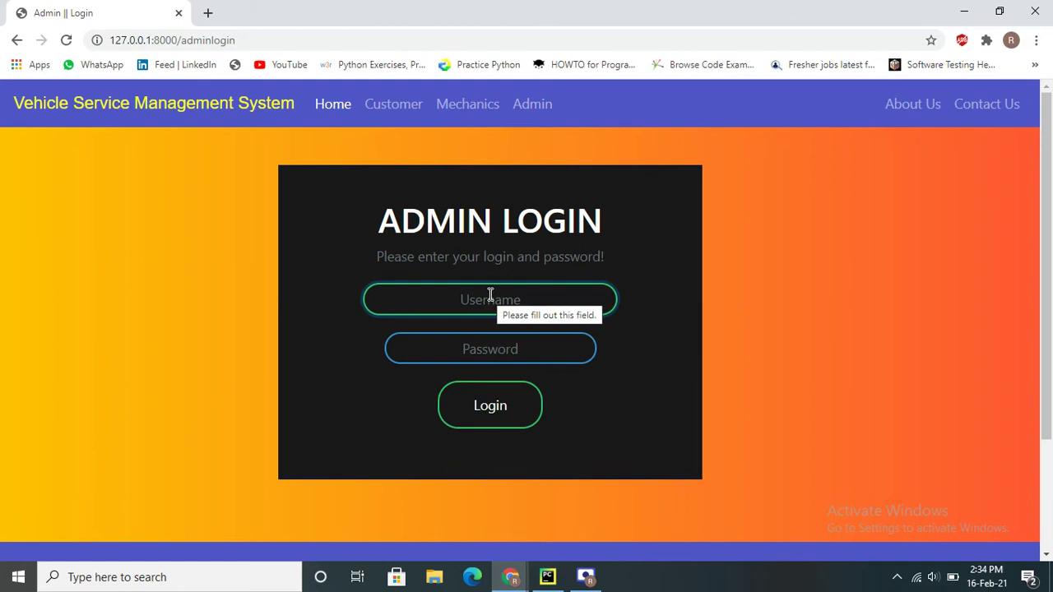
Sign in as admin with the saved username and the admin password
click(490, 298)
text(rs)
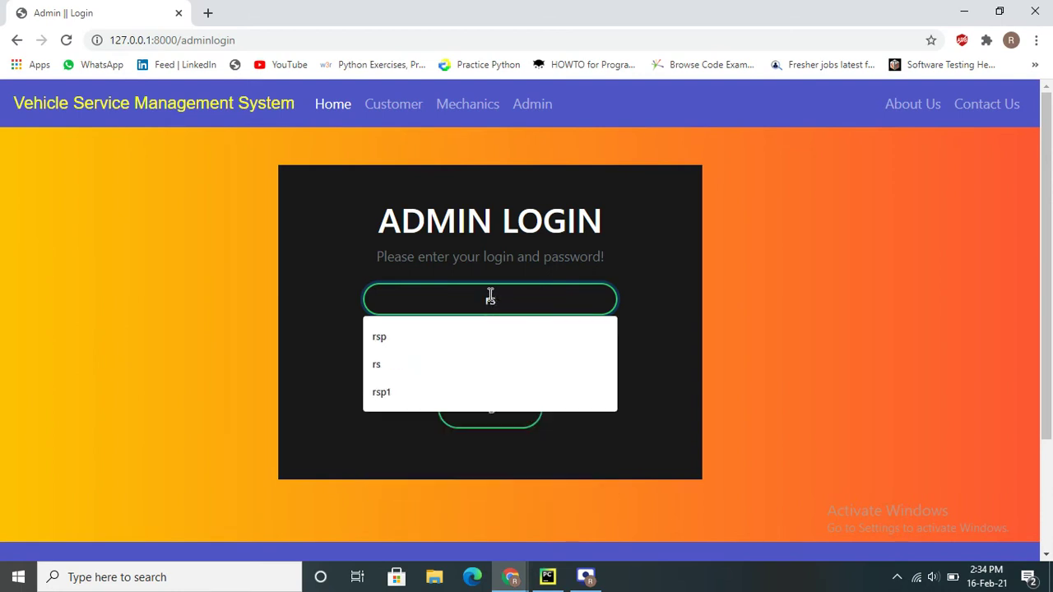
text(p)
key(Tab)
text(1234)
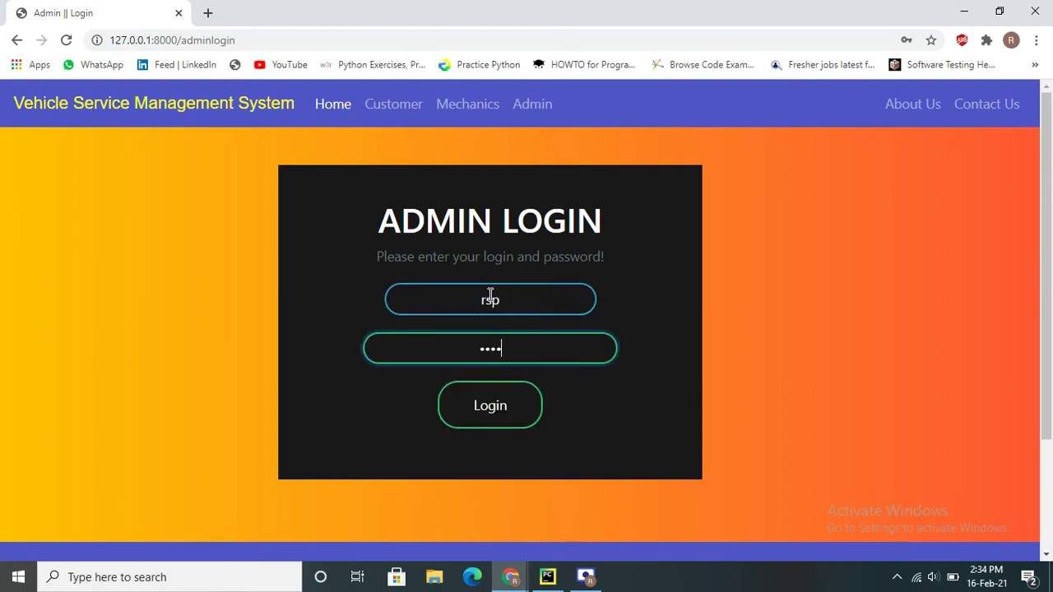
text(567)
key(Return)
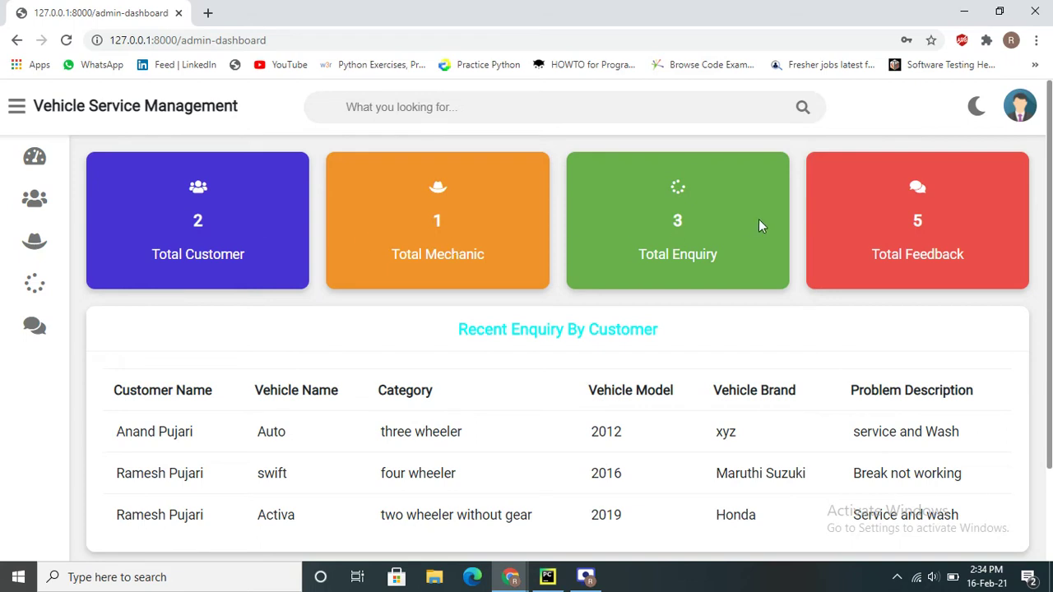
Browse the admin Customer, Mechanic and Request management pages
scroll(260, 258, down, 2)
scroll(260, 263, up, 2)
mouse_move(33, 156)
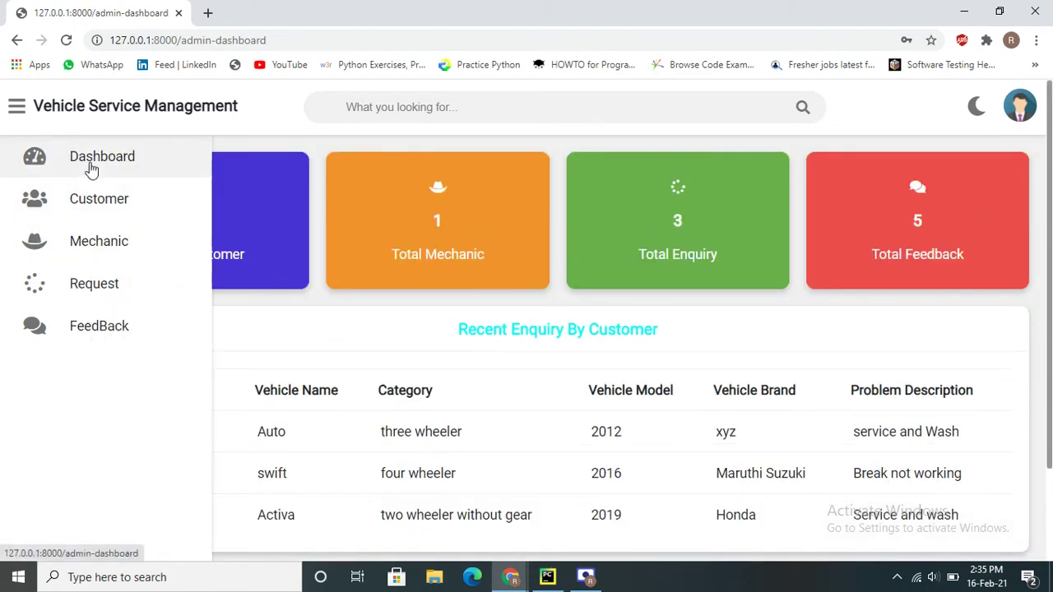
click(88, 210)
mouse_move(92, 239)
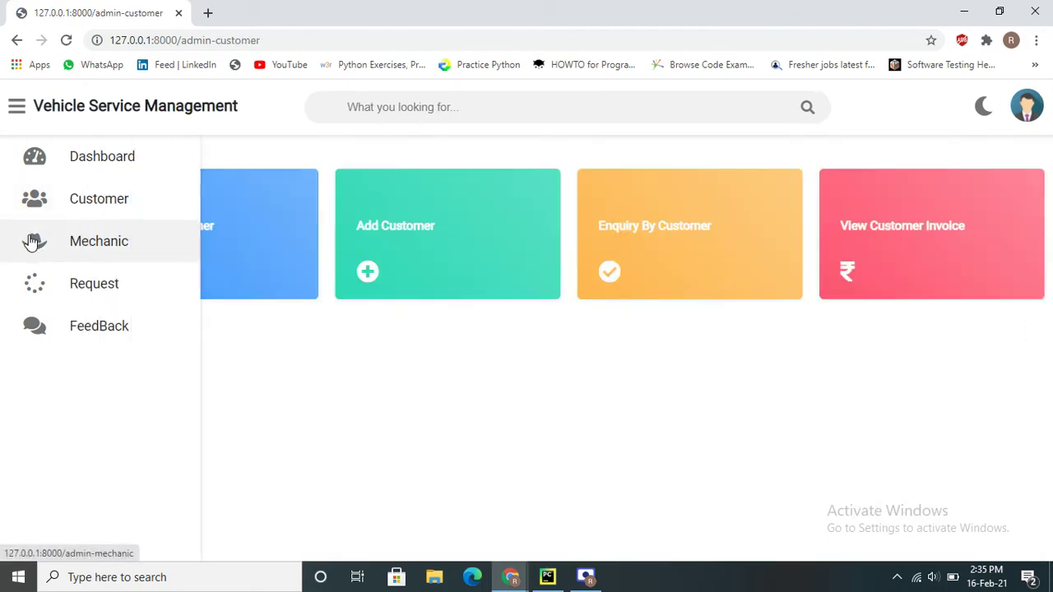
click(117, 251)
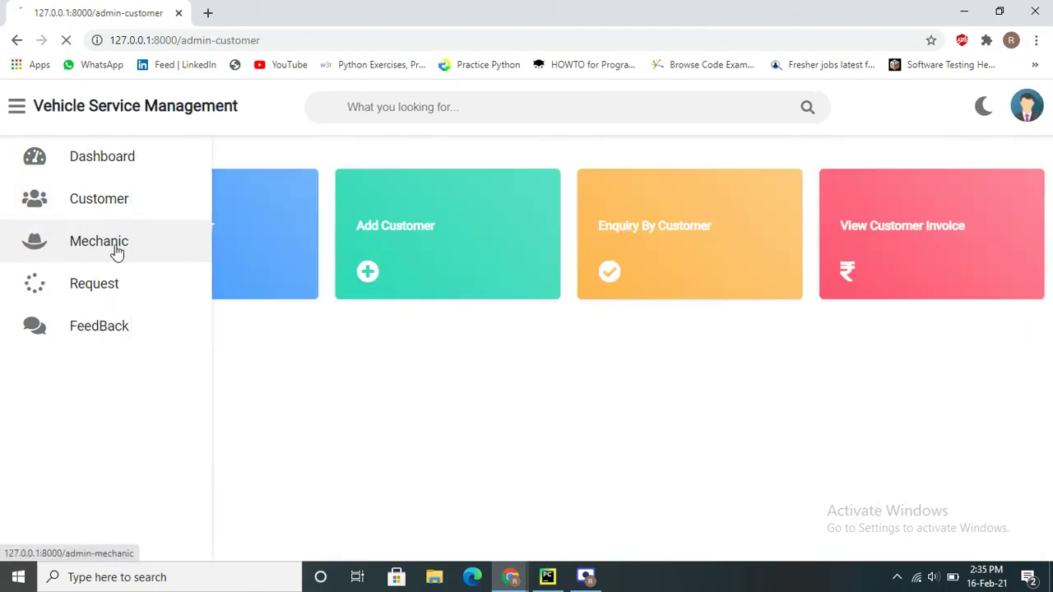
click(84, 289)
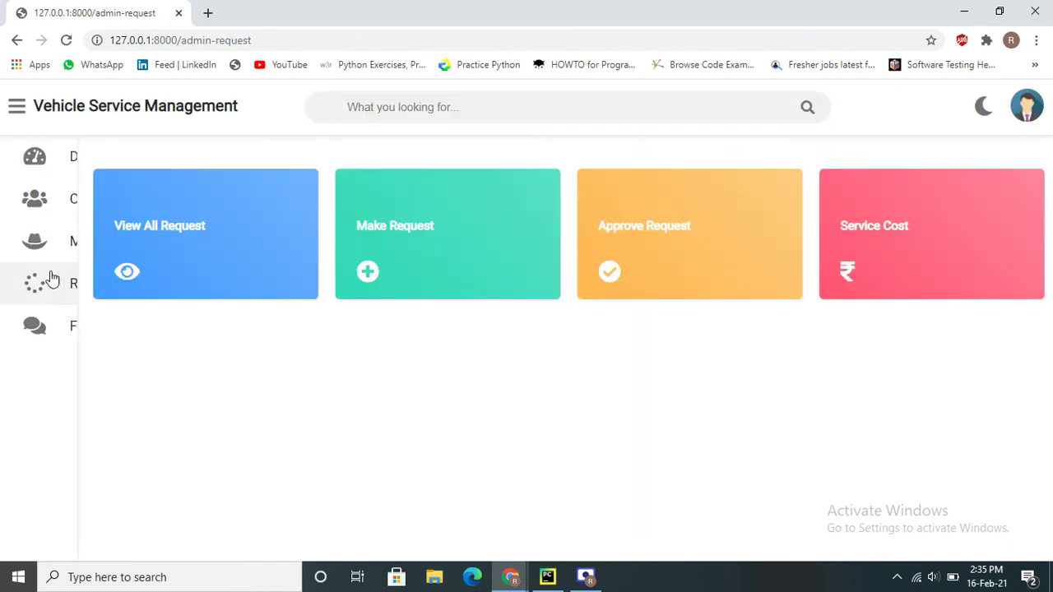
Read the feedback from customers and mechanics, then go to Customer management
click(91, 327)
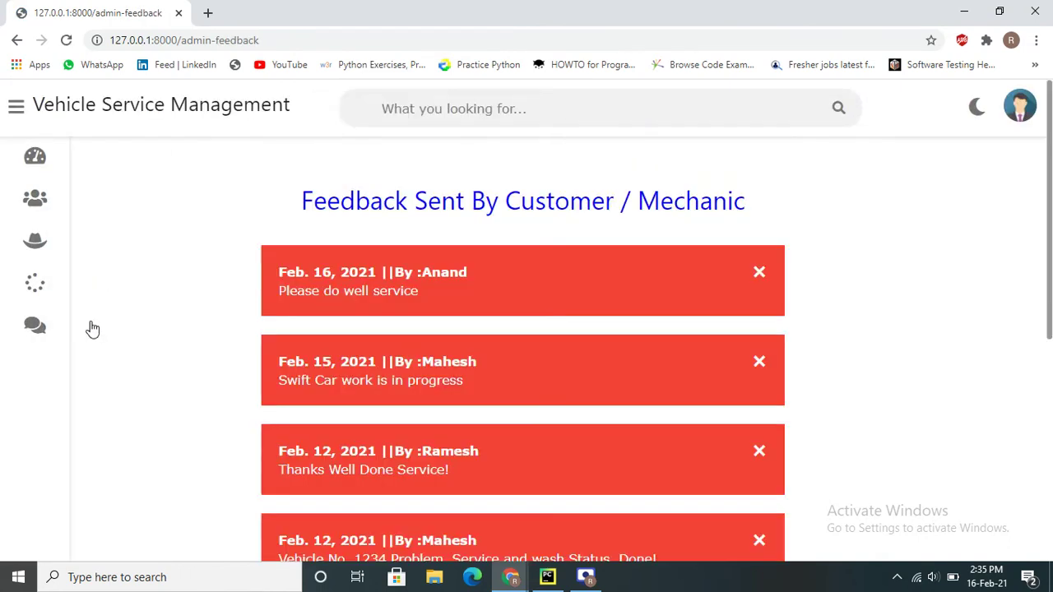
scroll(400, 293, down, 5)
scroll(400, 295, up, 5)
drag(299, 201, 755, 211)
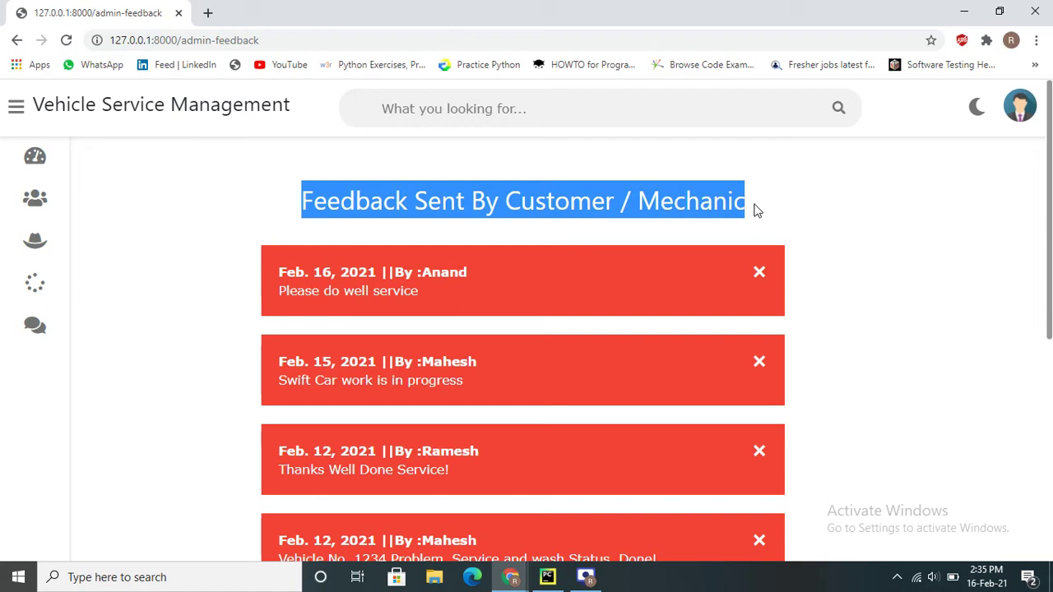
mouse_move(42, 202)
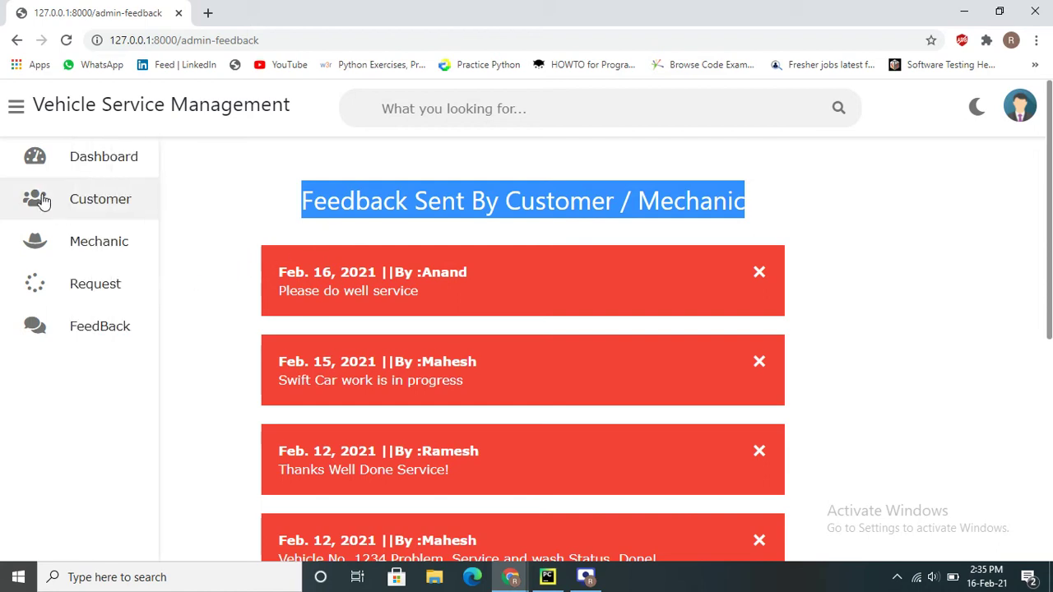
click(97, 202)
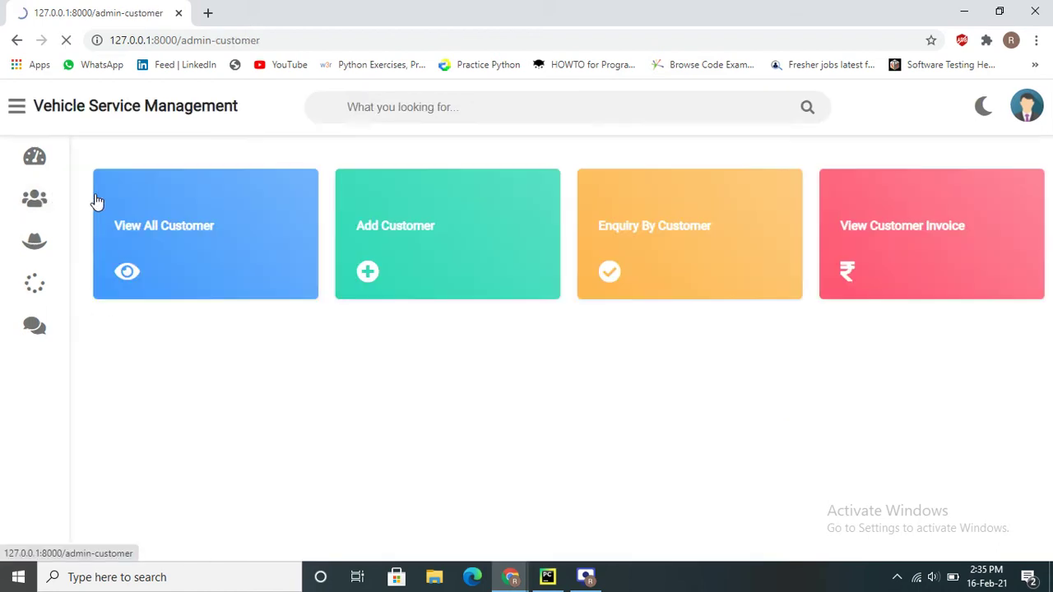
View all customers and open the second registered customer's details for editing
click(176, 233)
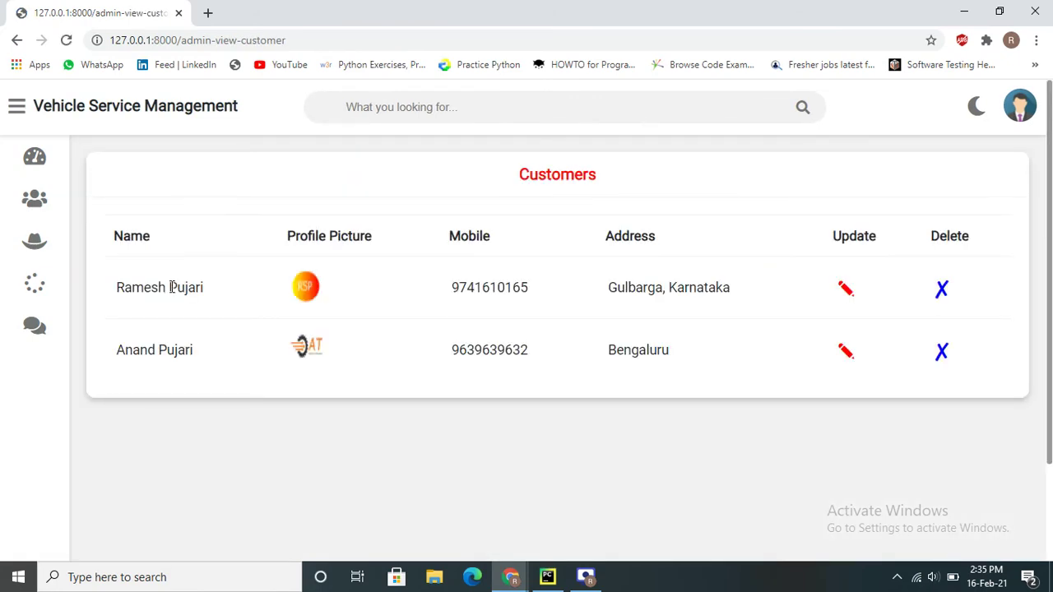
drag(116, 351, 206, 356)
click(197, 357)
triple_click(169, 352)
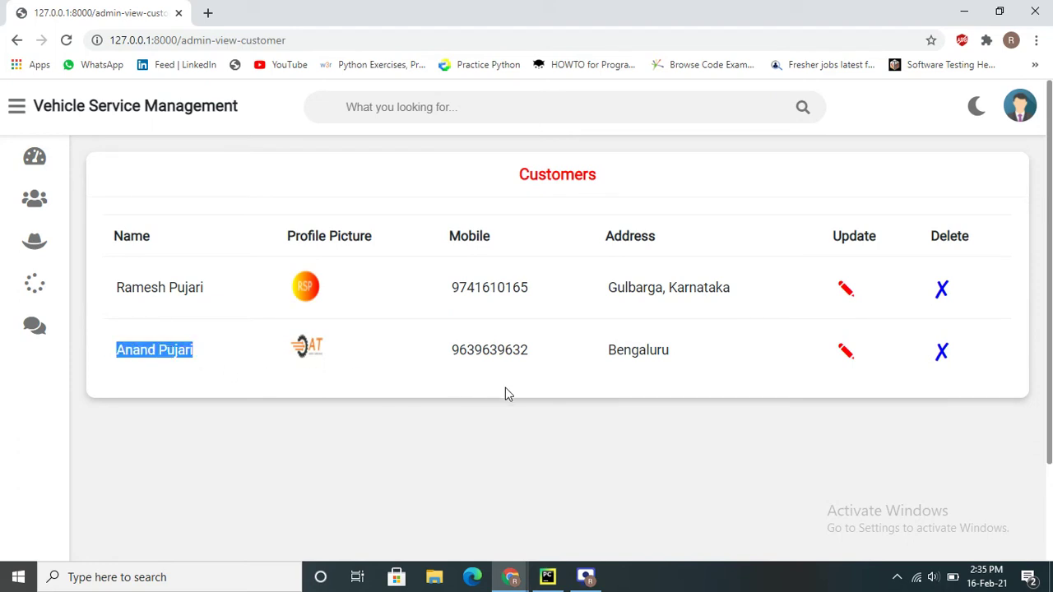
click(852, 361)
scroll(288, 374, down, 5)
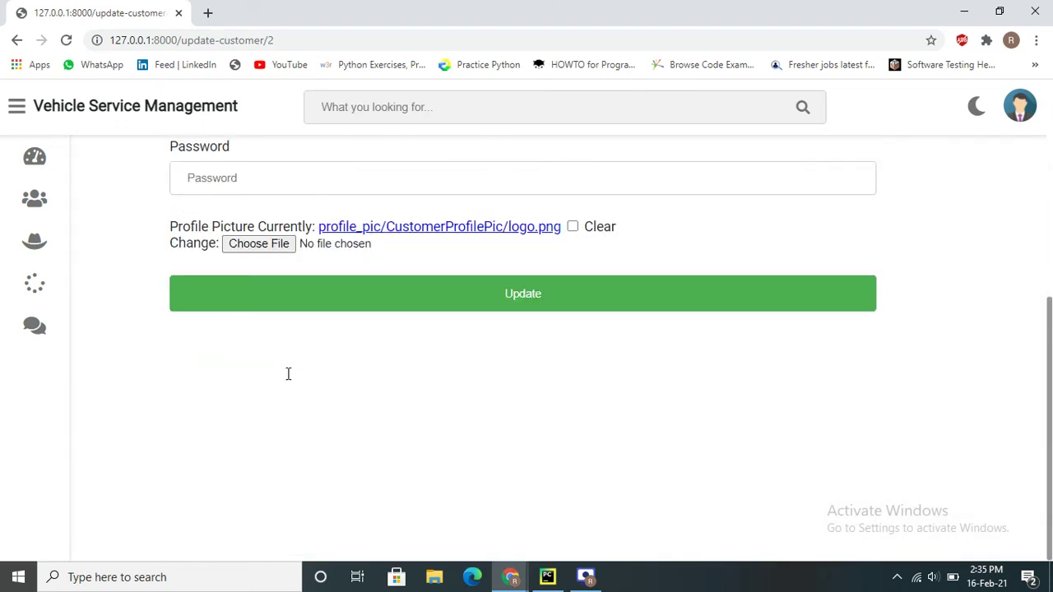
scroll(288, 374, up, 5)
scroll(287, 374, down, 4)
scroll(287, 370, up, 4)
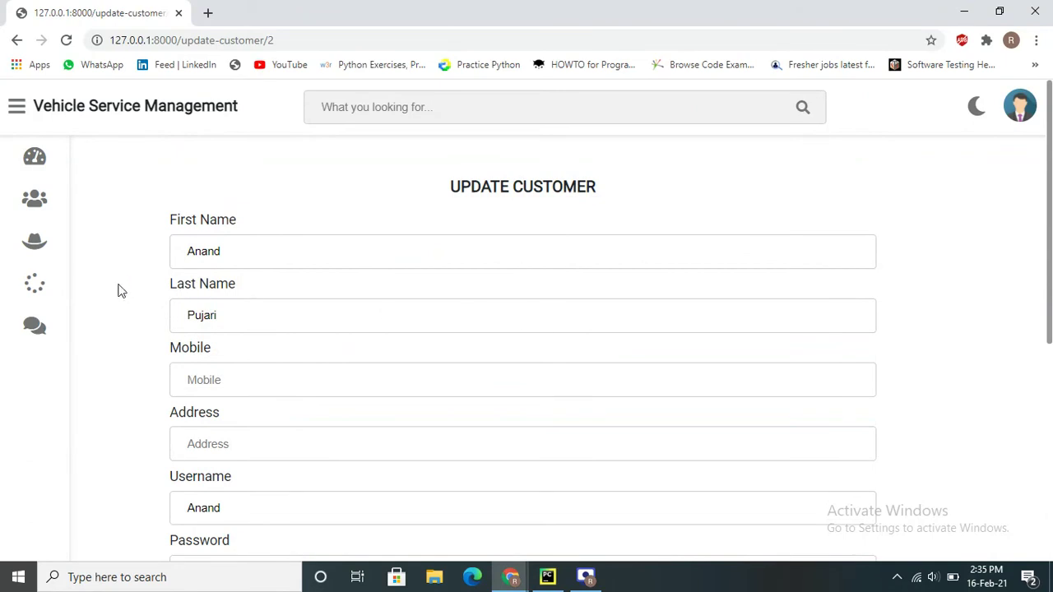
Look over the Add Customer form, then return to the customer administration page
click(92, 206)
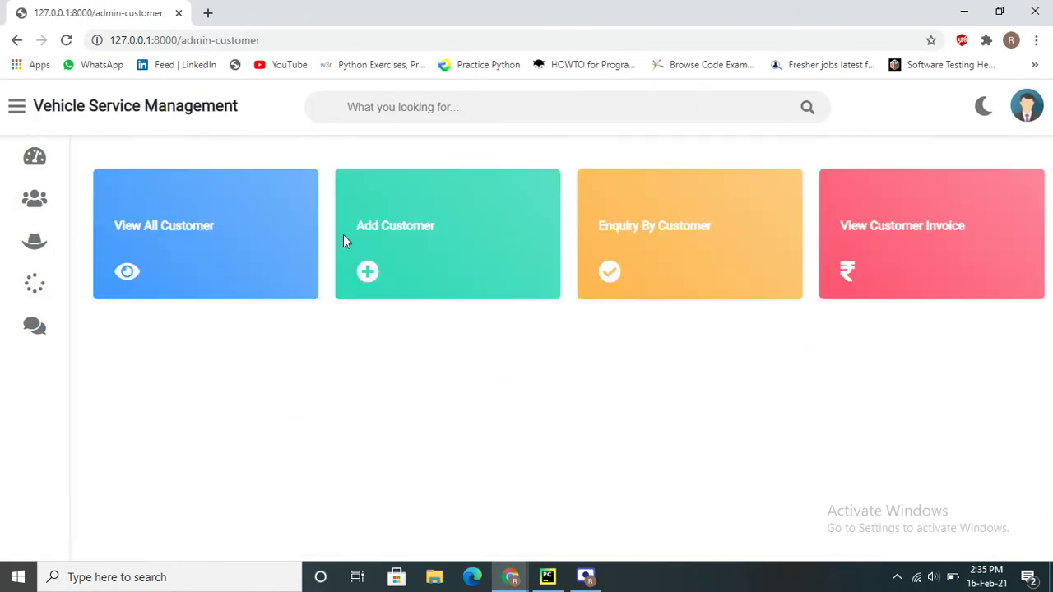
click(413, 236)
scroll(400, 299, down, 5)
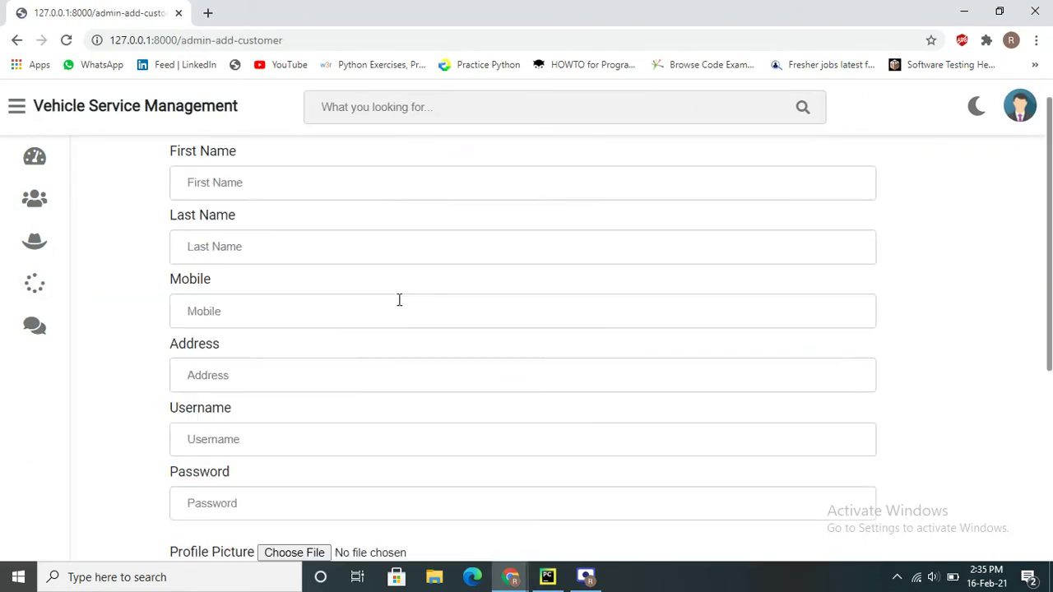
scroll(399, 300, up, 5)
scroll(399, 299, down, 3)
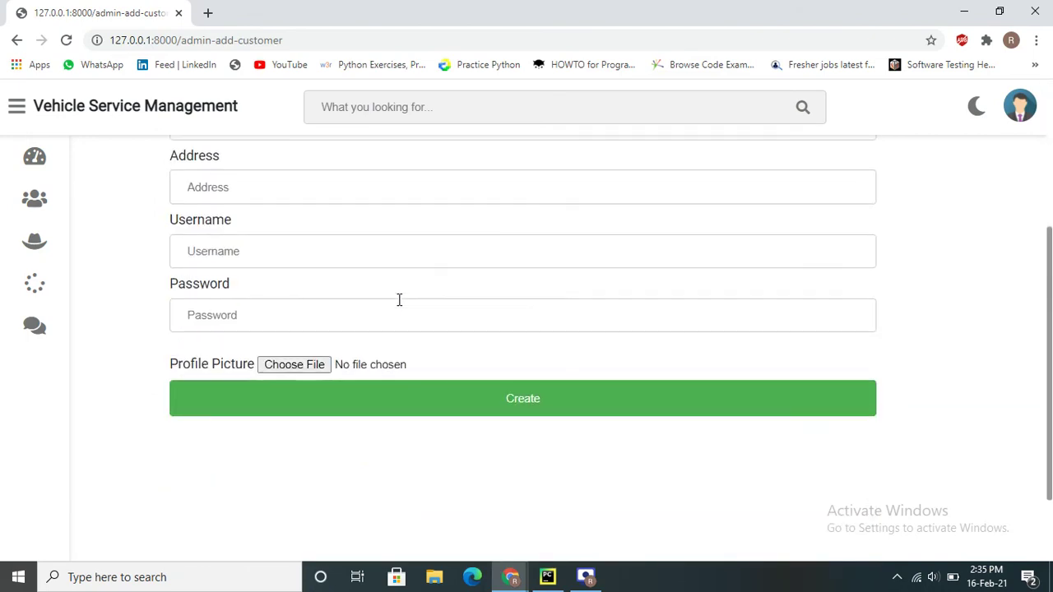
scroll(399, 300, up, 3)
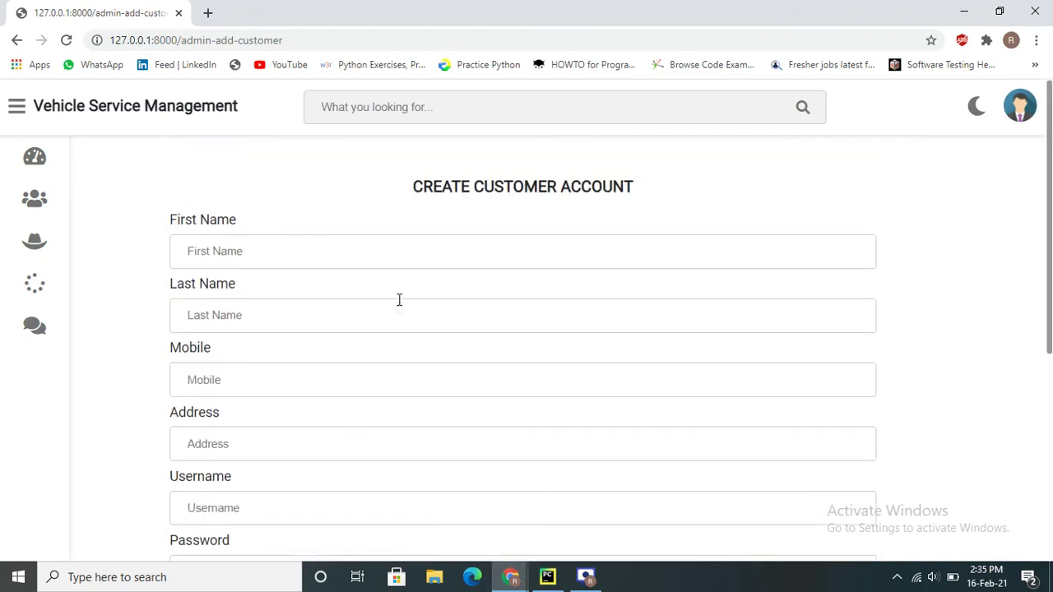
click(96, 201)
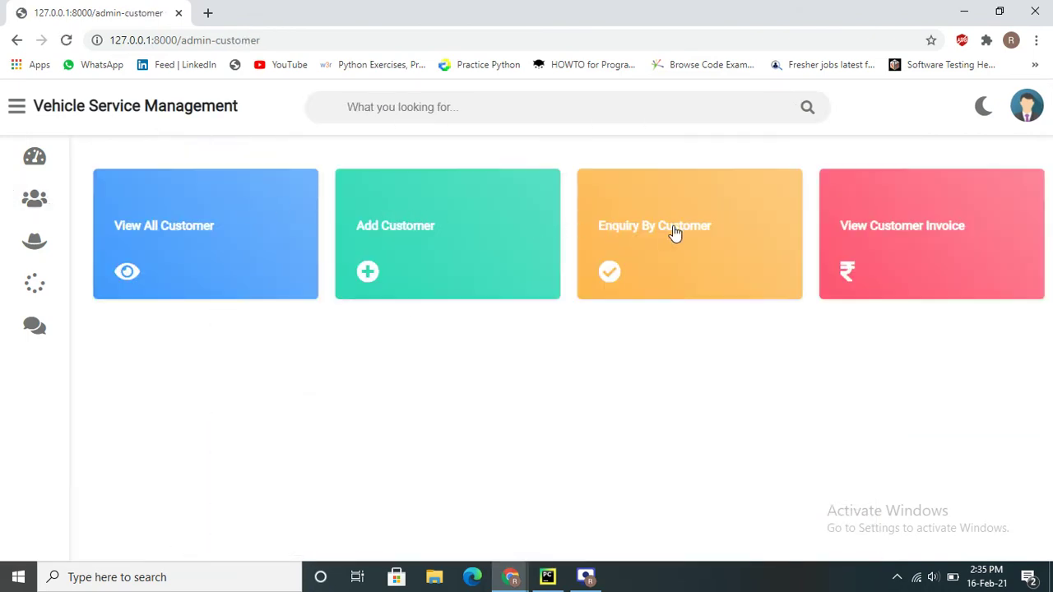
Review customer enquiries, pointing out the service and Wash request with cost None
click(674, 231)
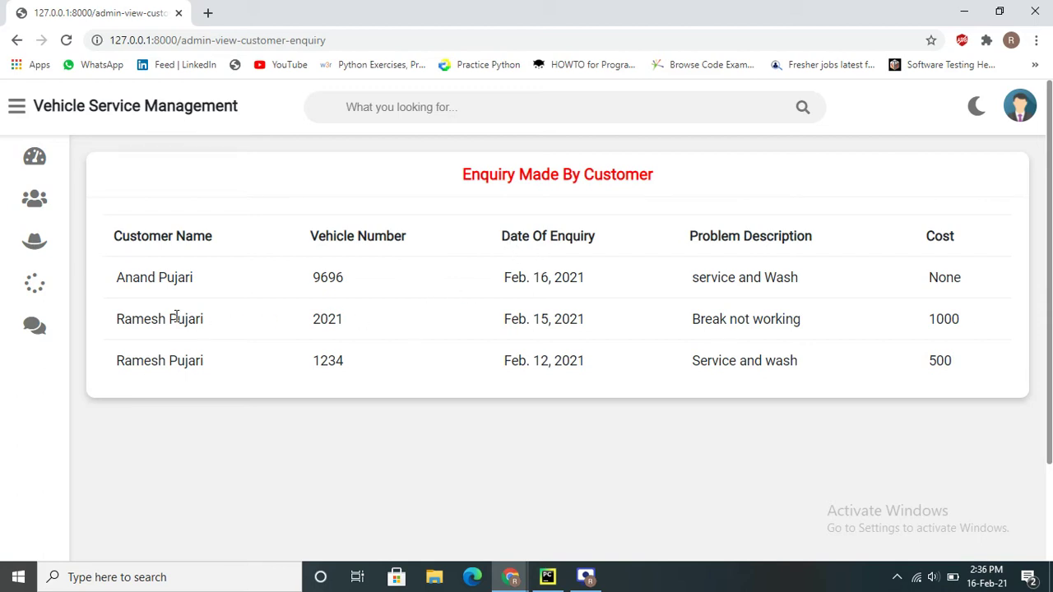
double_click(353, 284)
triple_click(683, 285)
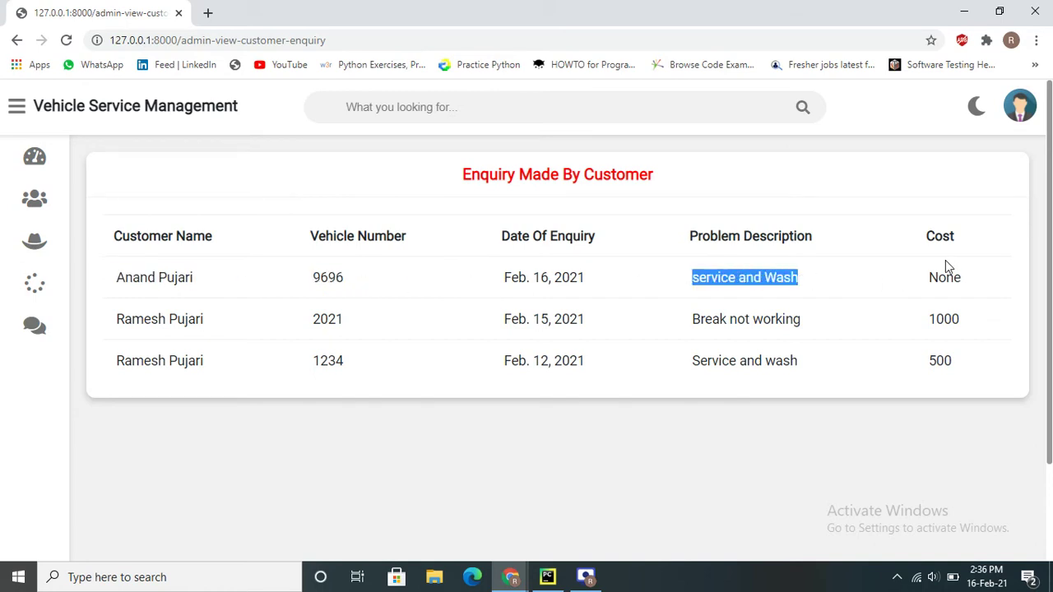
drag(938, 233, 992, 273)
double_click(965, 279)
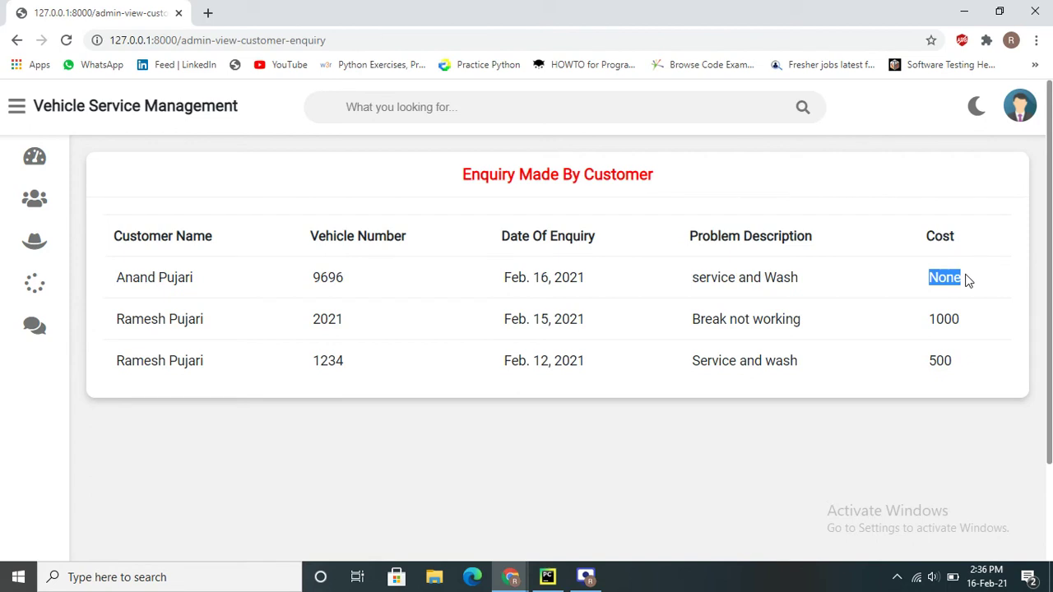
double_click(966, 280)
double_click(932, 282)
double_click(943, 278)
click(943, 279)
Open the customer invoice totals and highlight the newer customer's None total cost
mouse_move(46, 219)
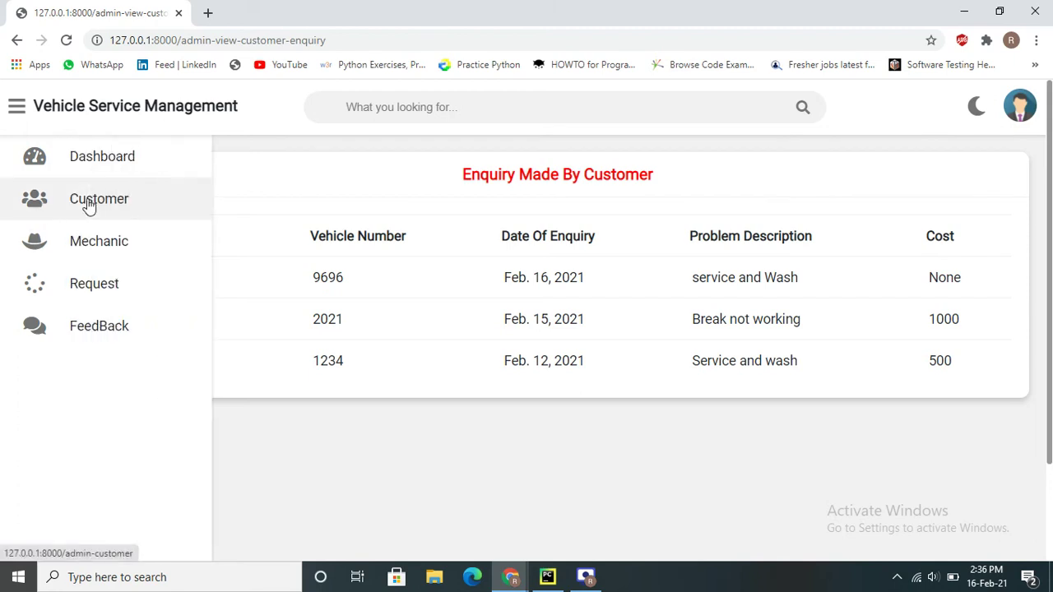
click(97, 243)
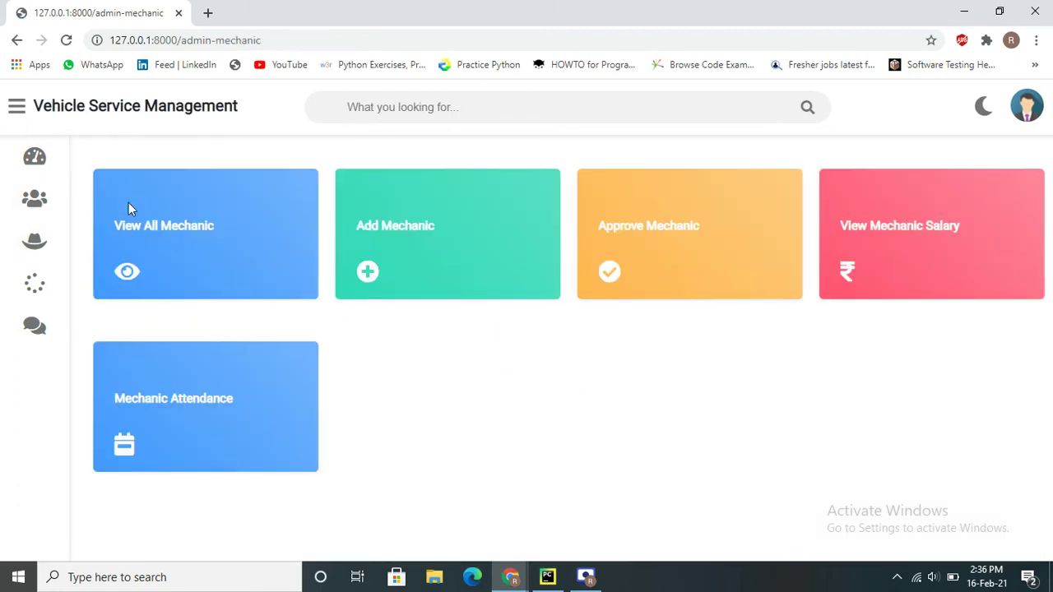
click(42, 203)
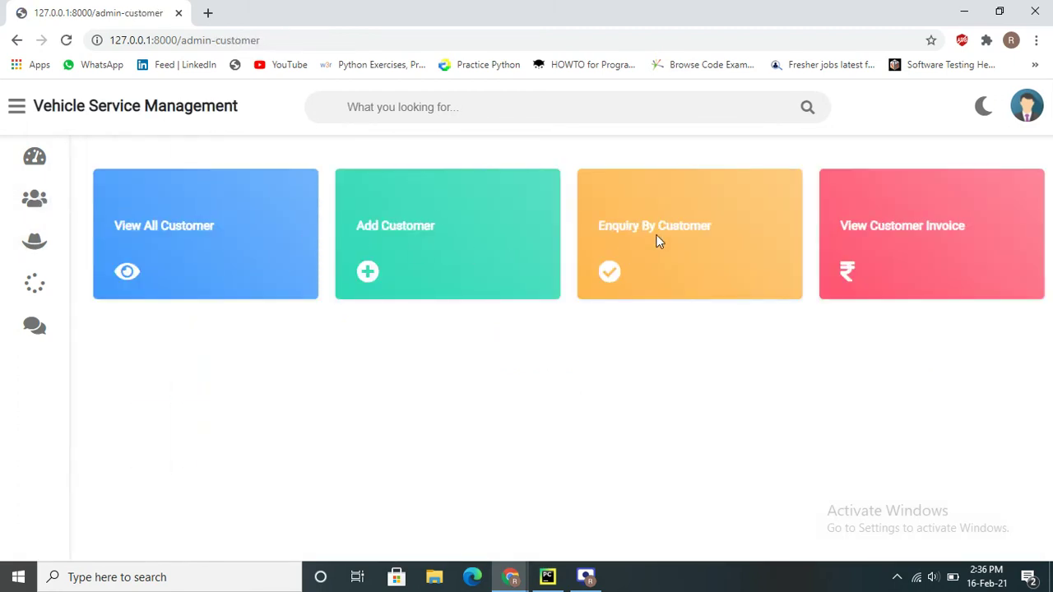
click(895, 231)
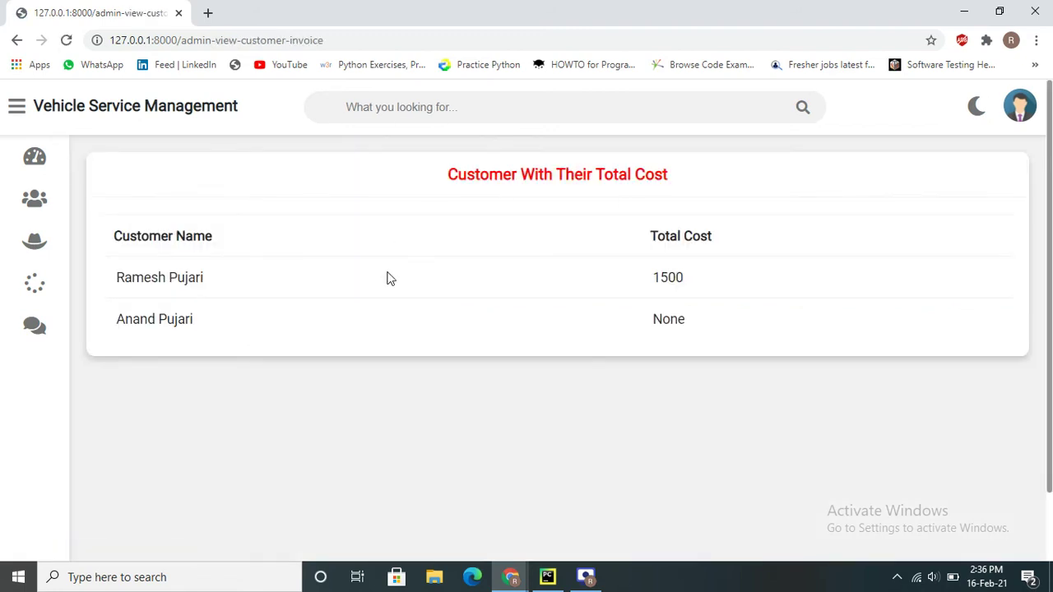
double_click(671, 318)
click(560, 310)
List all mechanics and highlight the single Engine Repairing mechanic's details and 15000 salary
mouse_move(42, 164)
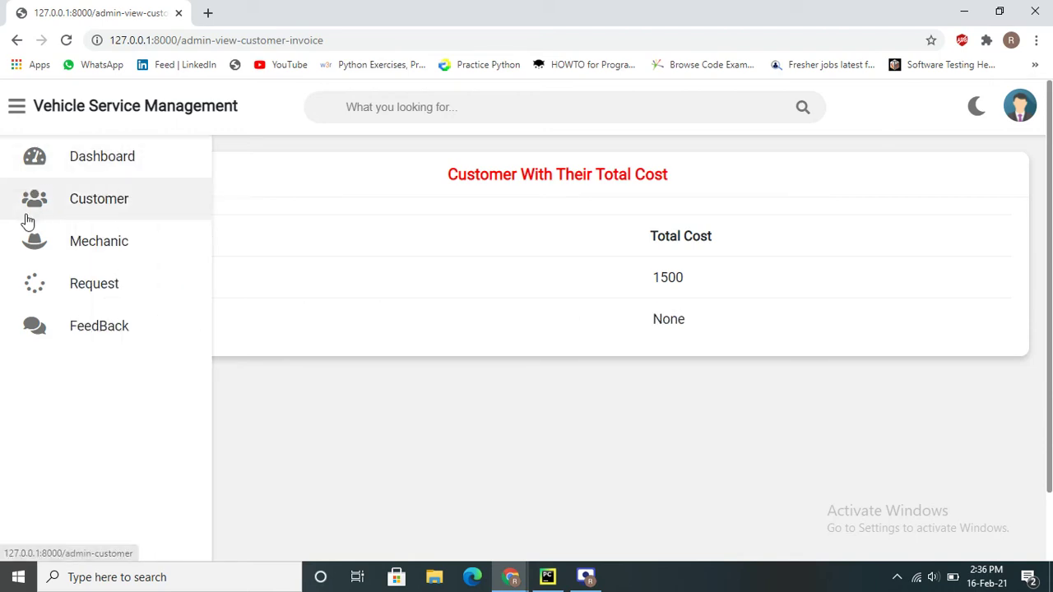
click(39, 210)
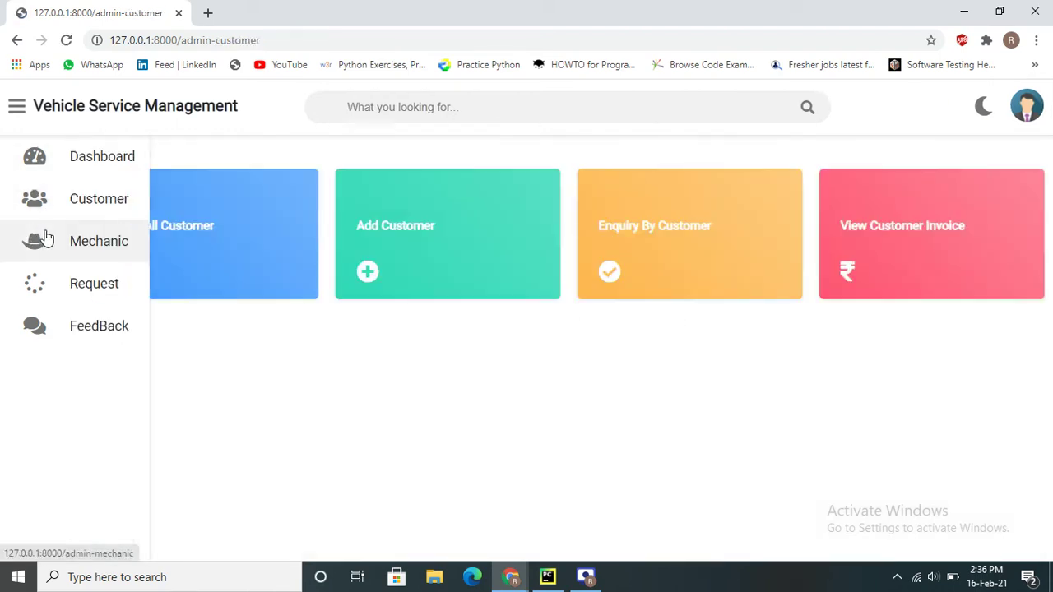
click(41, 243)
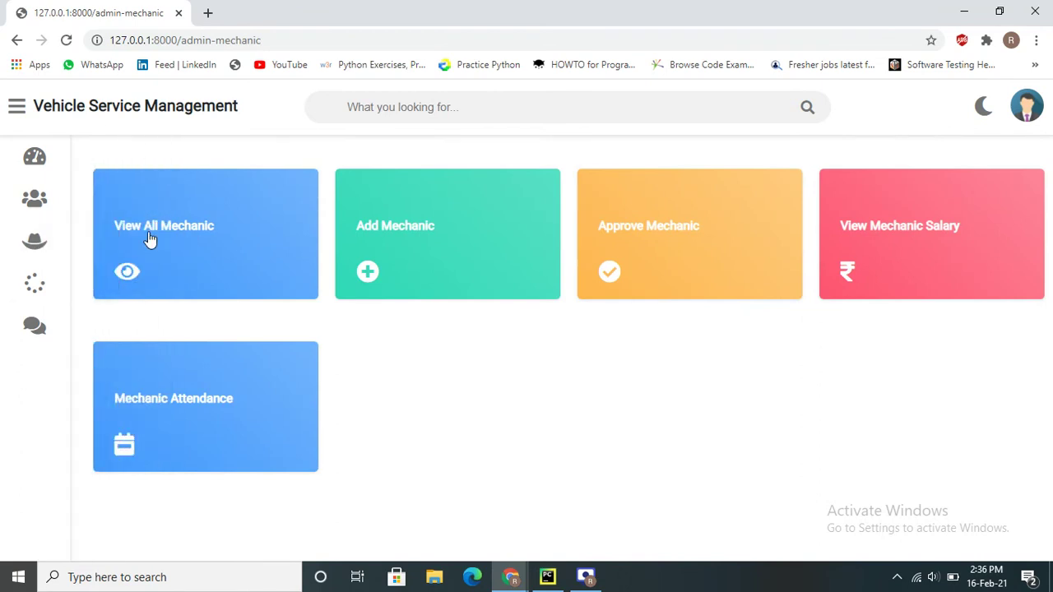
click(175, 233)
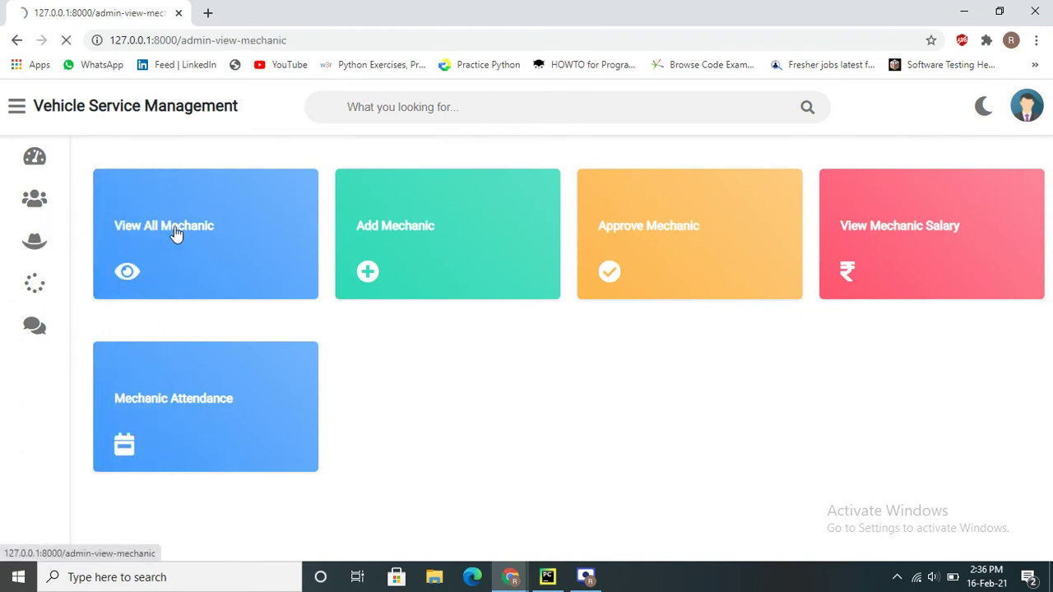
drag(398, 298, 530, 318)
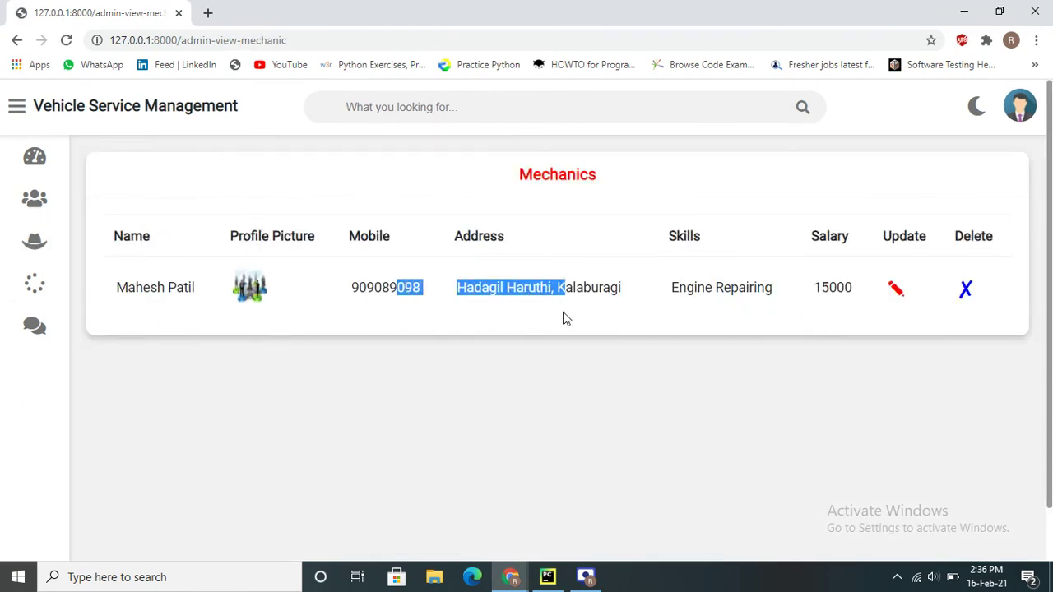
click(564, 318)
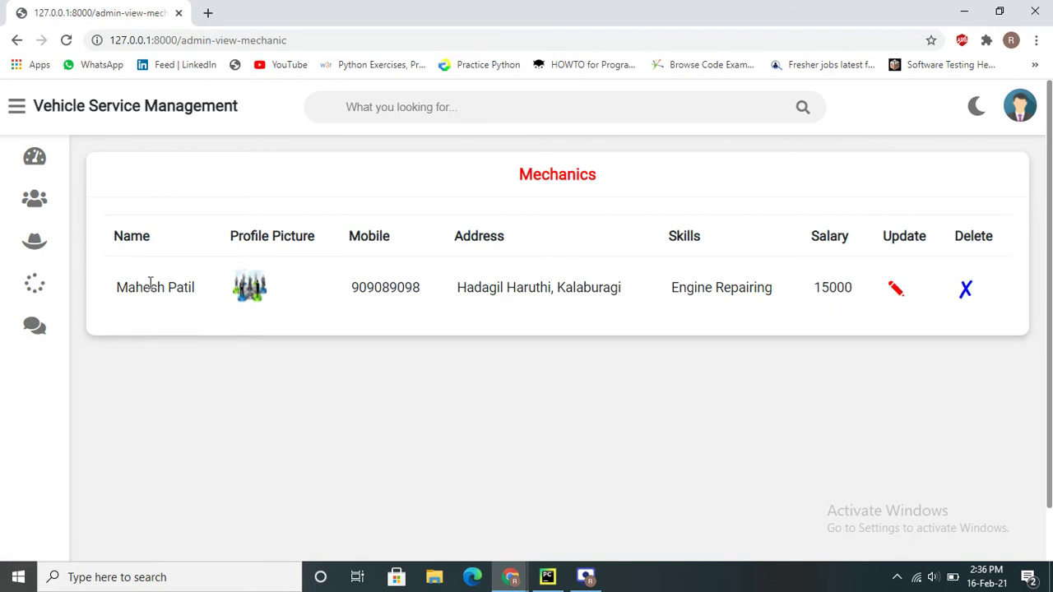
drag(210, 296, 606, 308)
click(606, 307)
drag(703, 238, 710, 286)
click(709, 287)
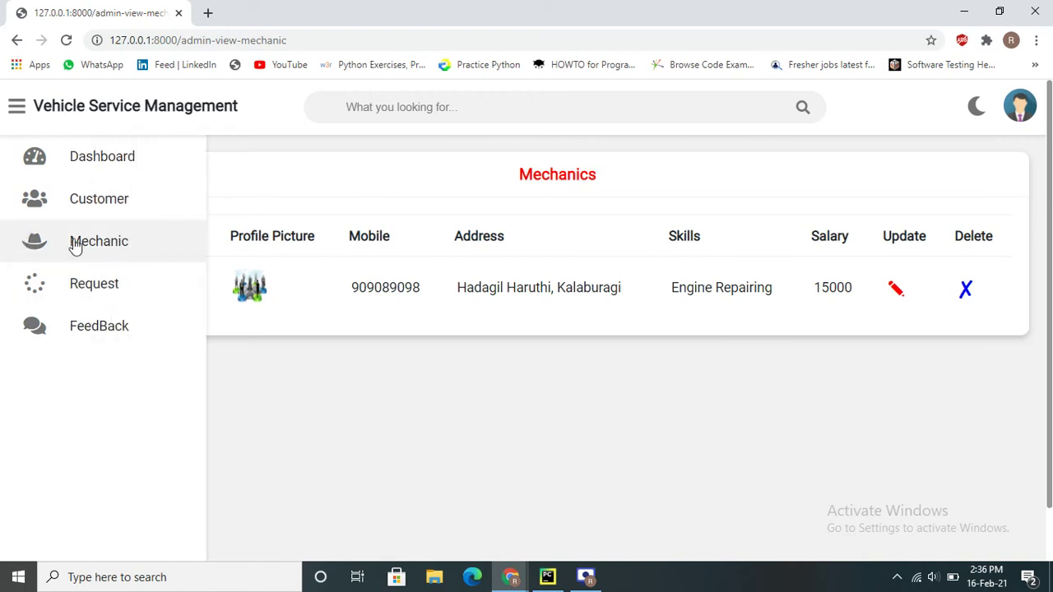
Open the requests awaiting approval and inspect the Auto service and Wash request details
click(99, 282)
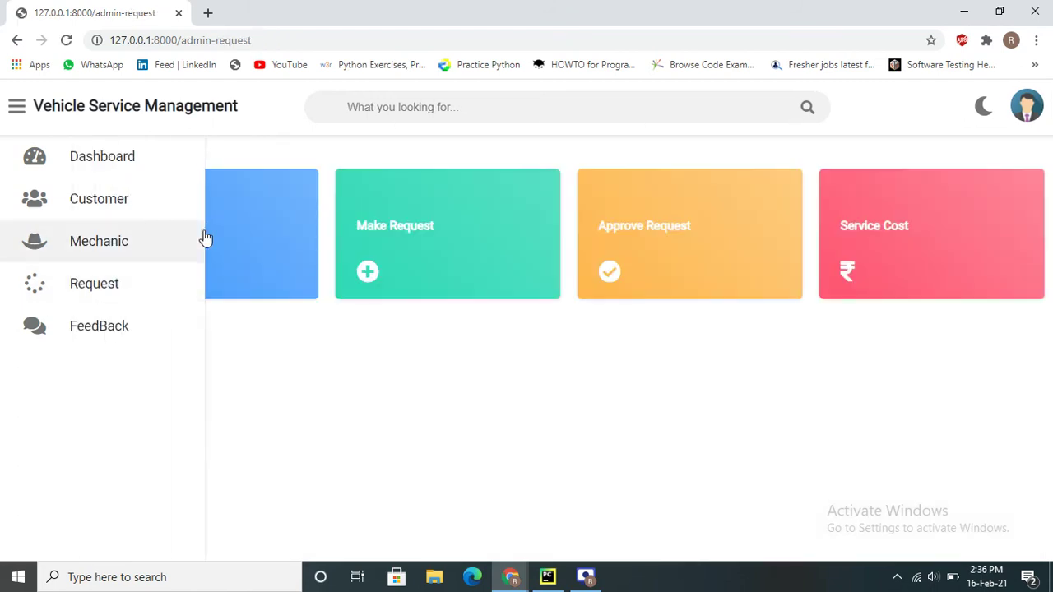
click(635, 235)
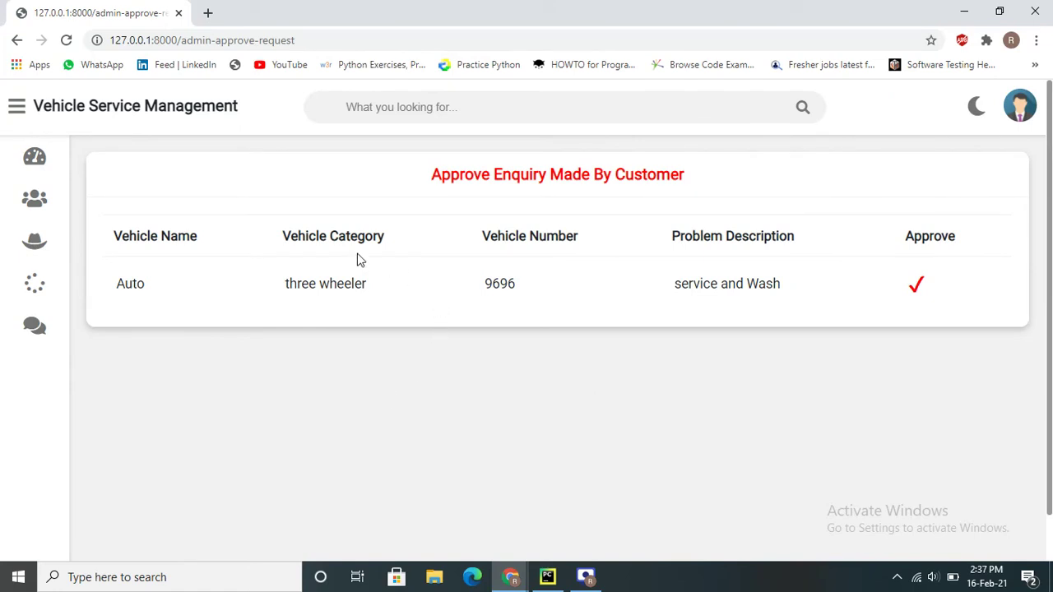
double_click(121, 282)
double_click(309, 285)
click(493, 286)
drag(494, 286, 619, 303)
triple_click(749, 301)
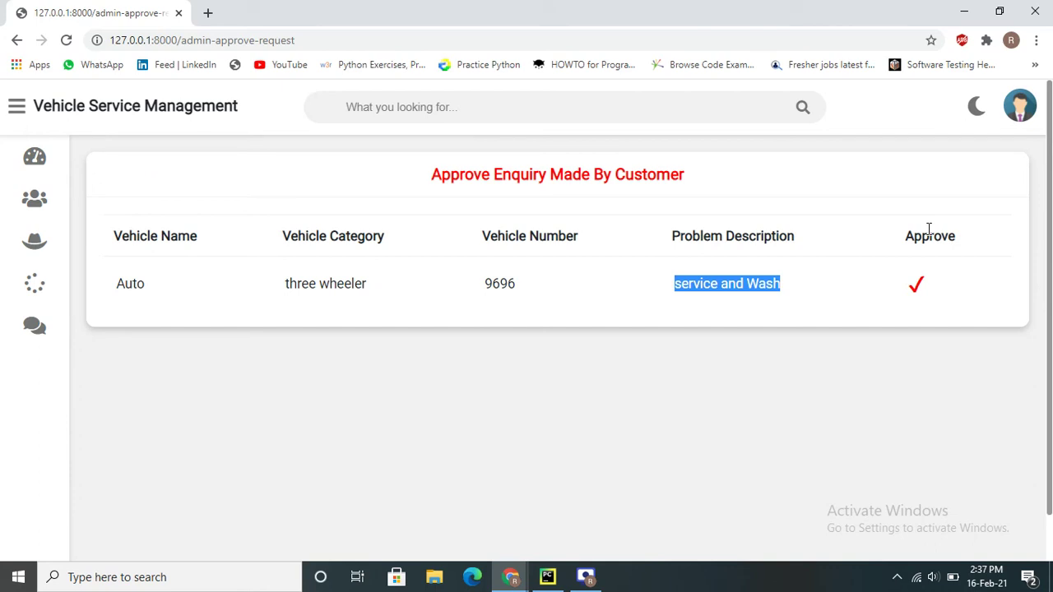
Approve the request with repair cost 500, assigning the only mechanic and status Approved
click(920, 286)
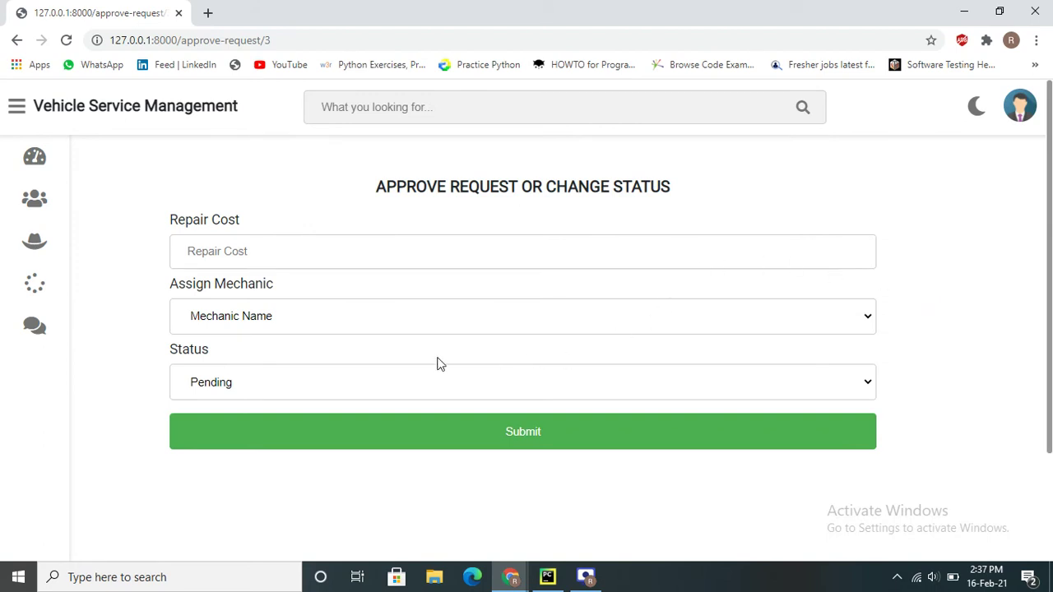
click(442, 261)
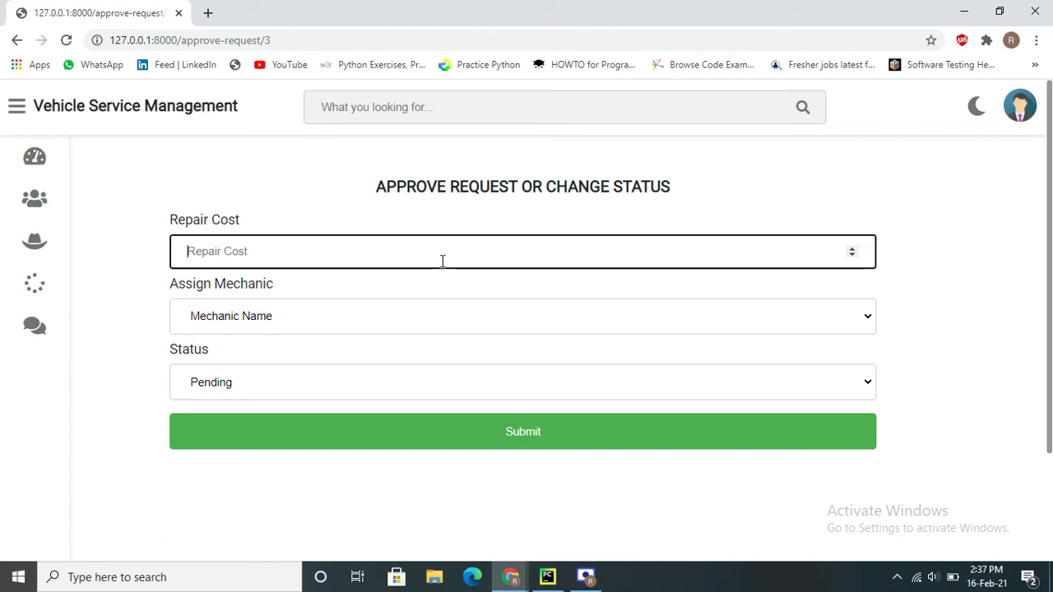
text(500)
click(320, 319)
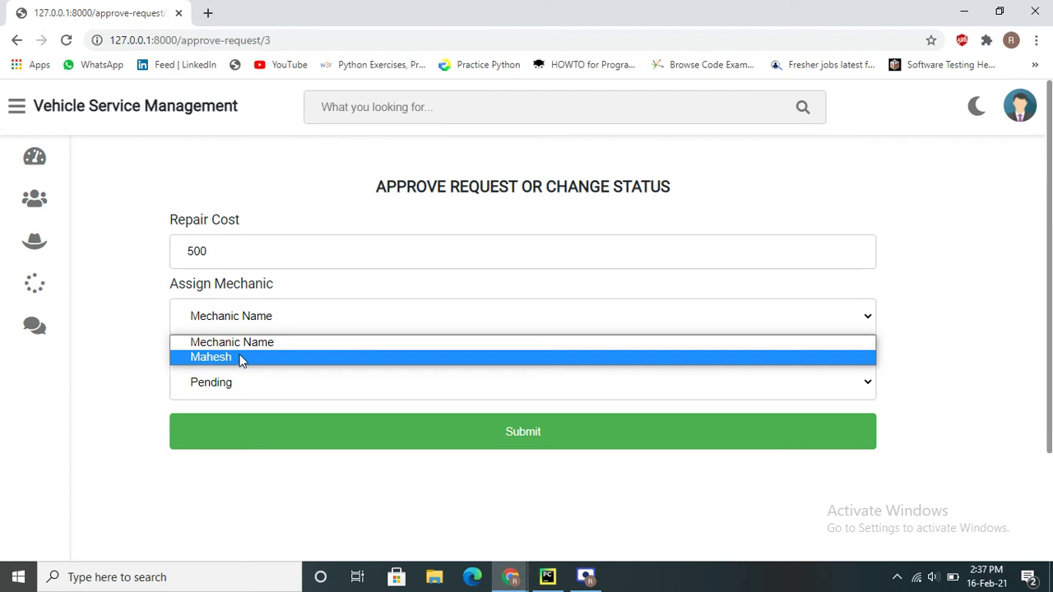
click(241, 360)
click(262, 383)
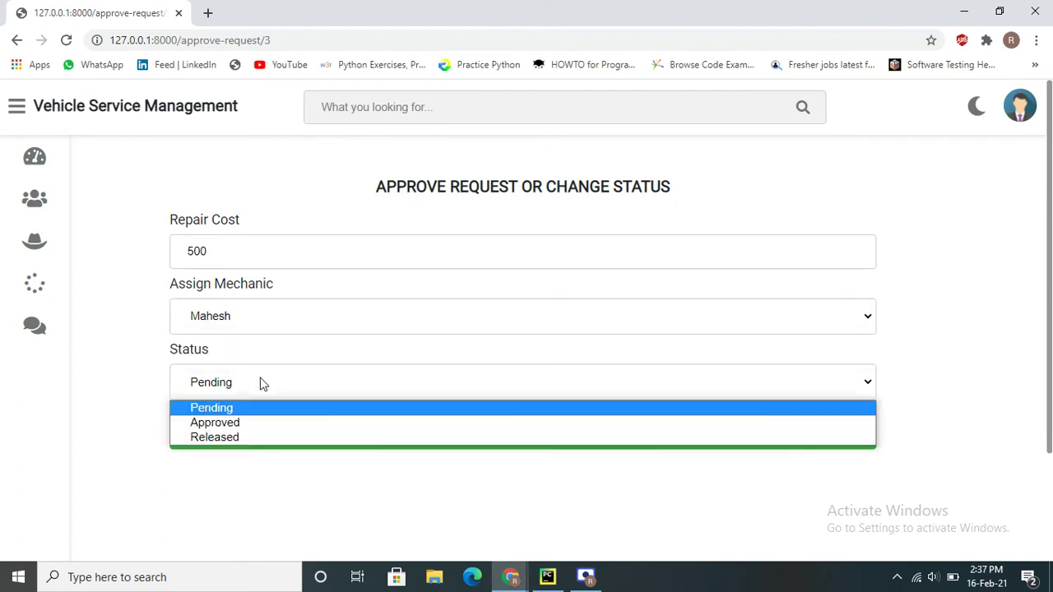
click(260, 423)
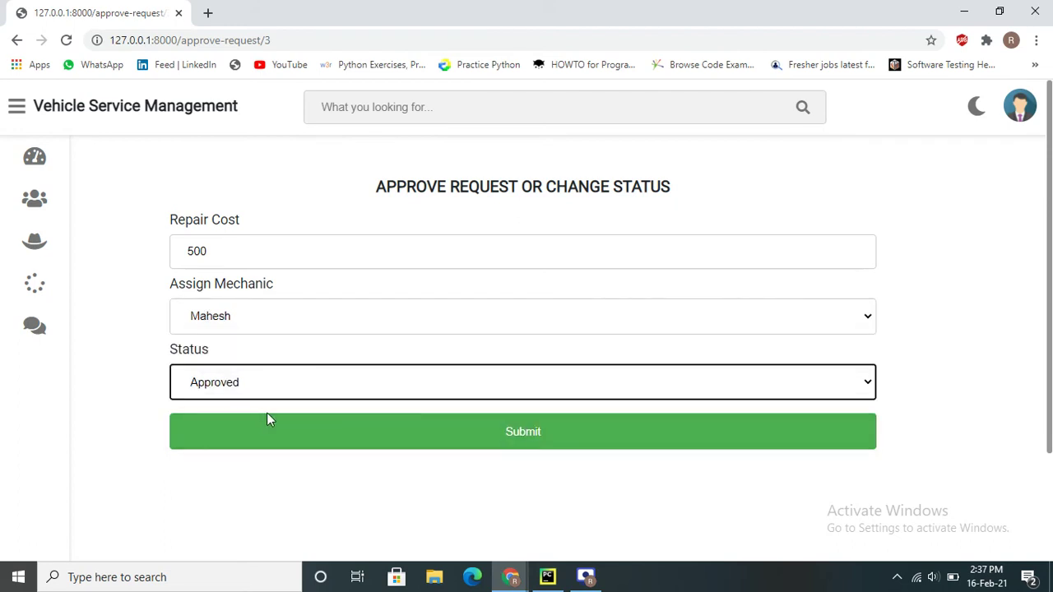
click(500, 448)
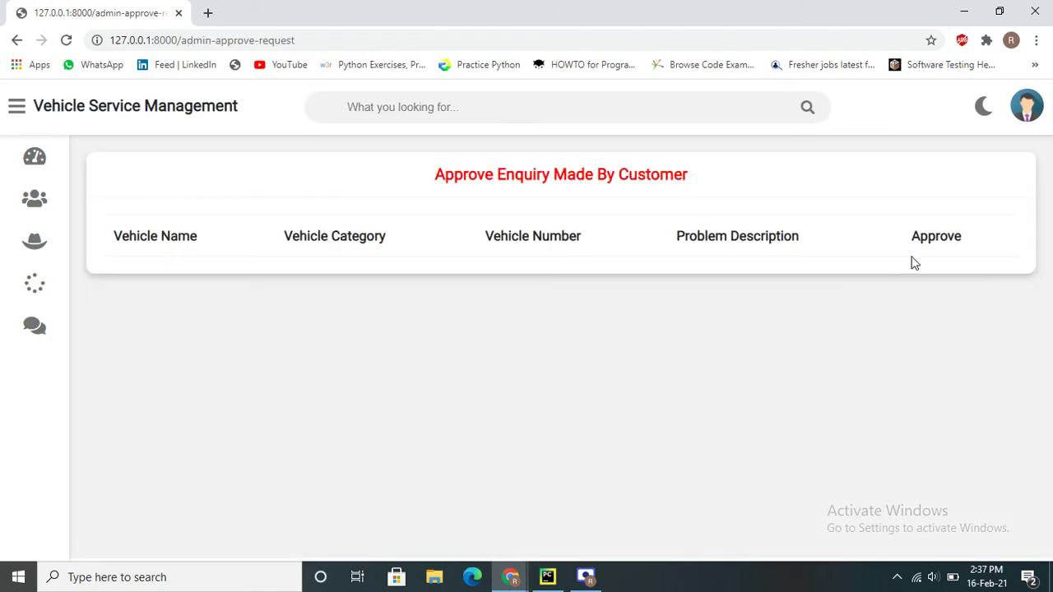
Check the customer invoice totals, where the newer customer now owes 500
mouse_move(83, 298)
click(70, 202)
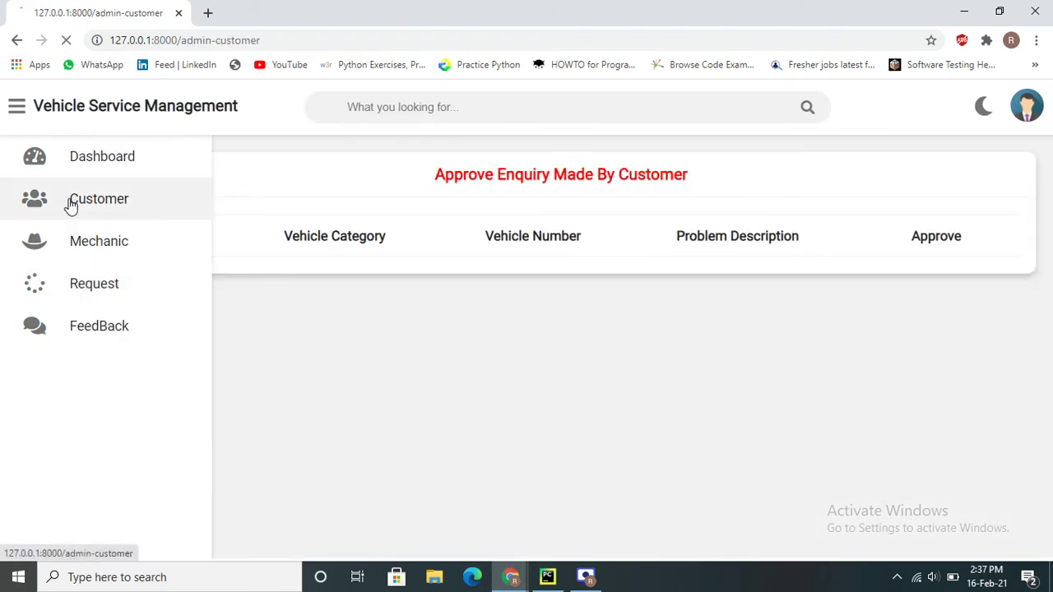
mouse_move(14, 254)
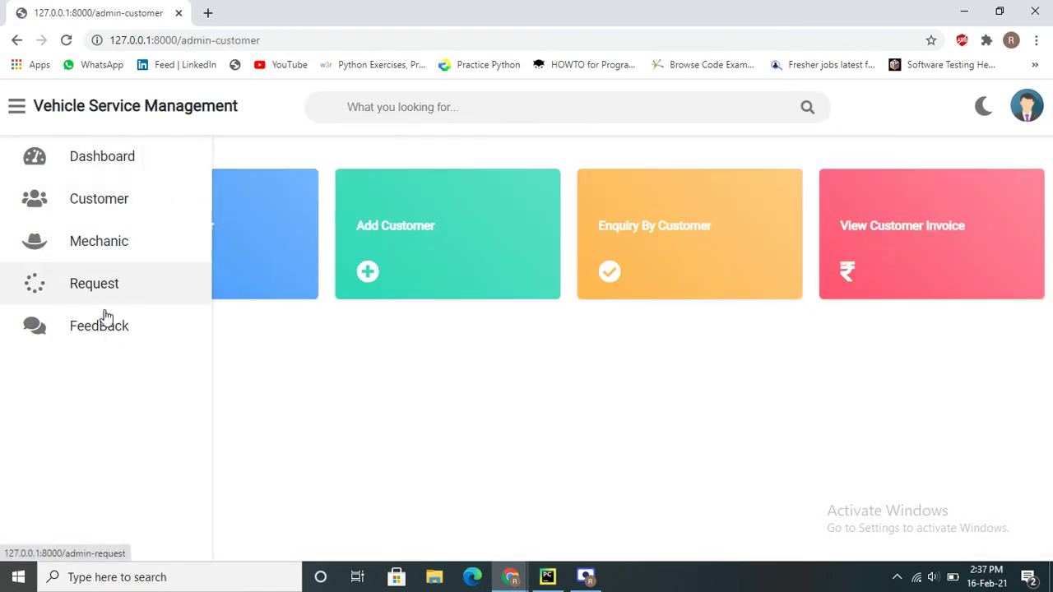
click(106, 200)
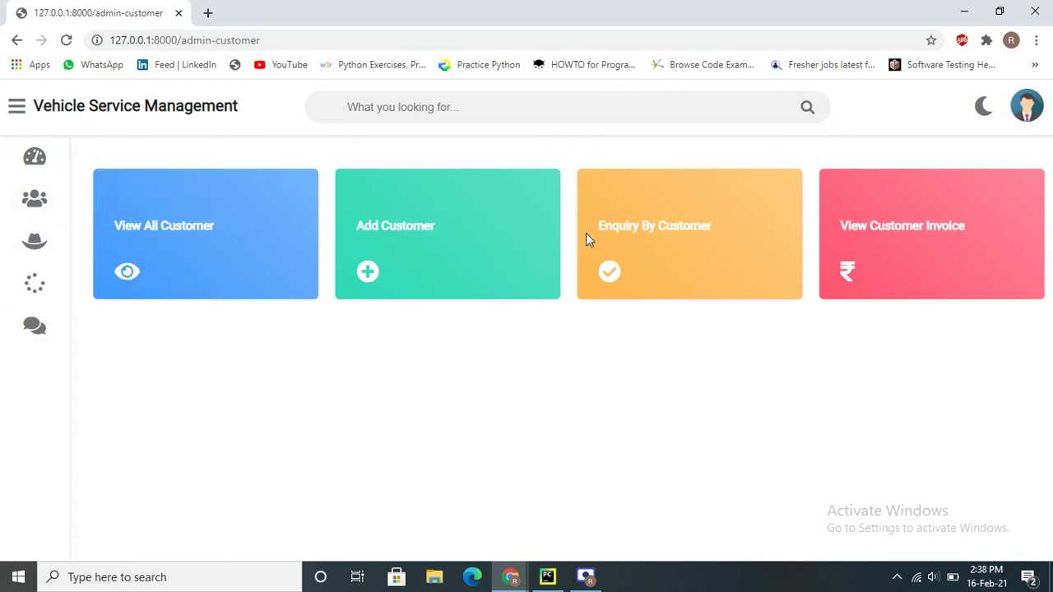
click(860, 237)
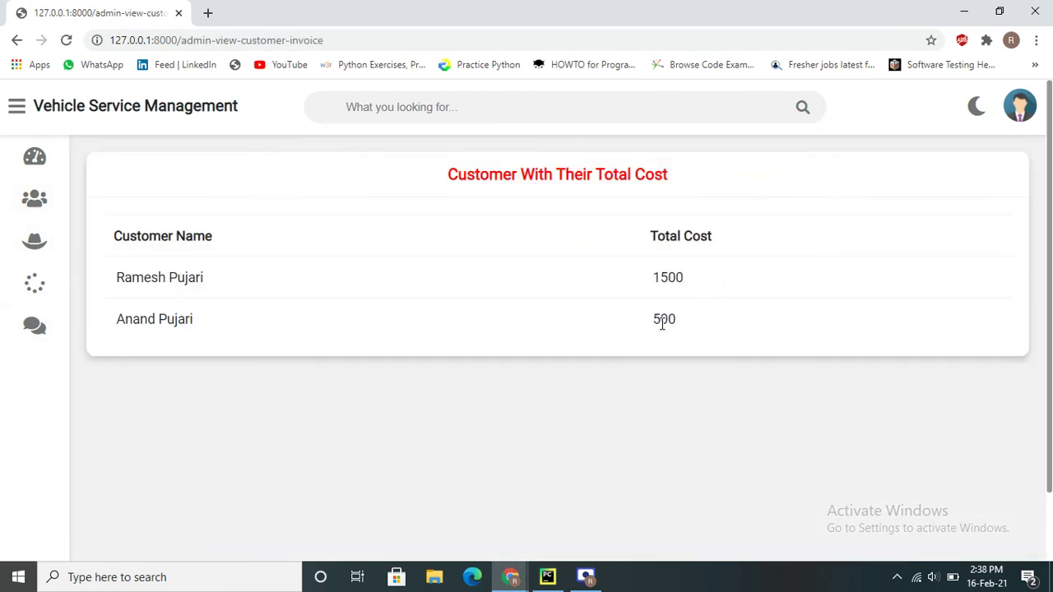
drag(117, 323, 493, 327)
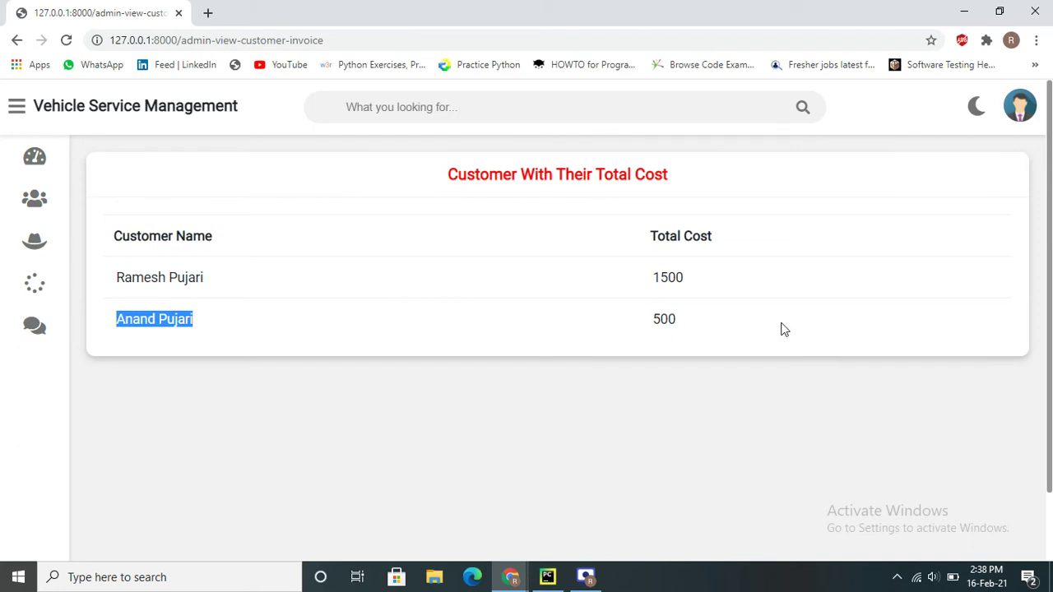
double_click(671, 319)
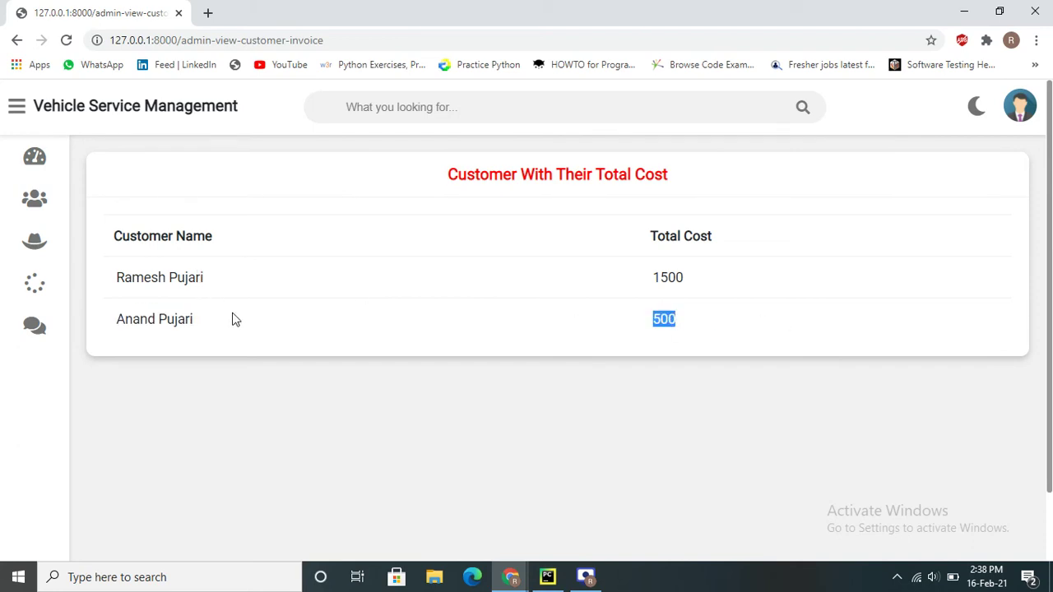
Review the feedback and customer enquiries, then log out of the admin account
mouse_move(49, 342)
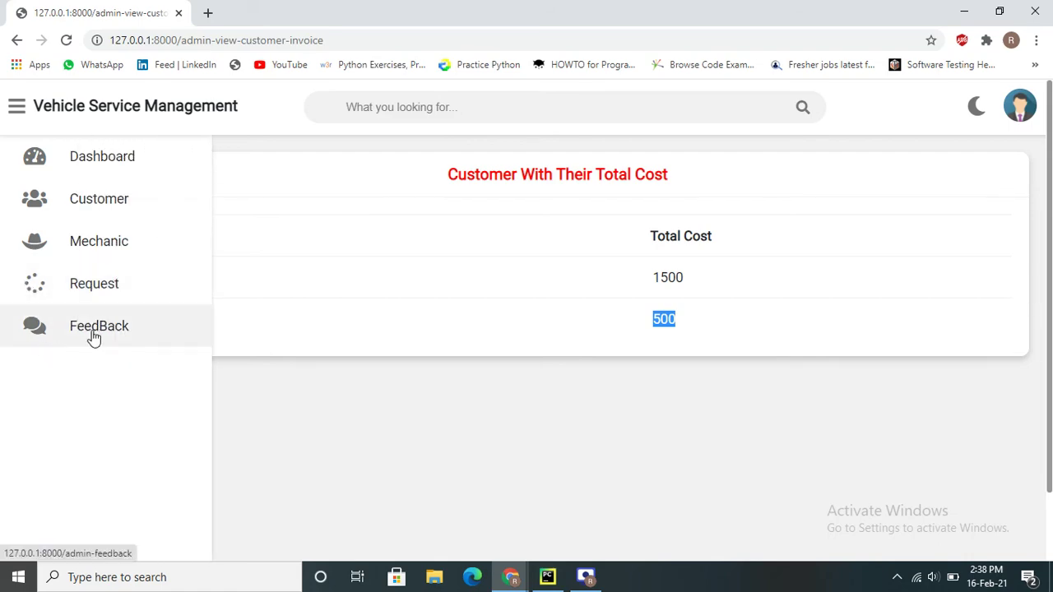
click(92, 337)
scroll(635, 391, down, 3)
scroll(639, 399, up, 3)
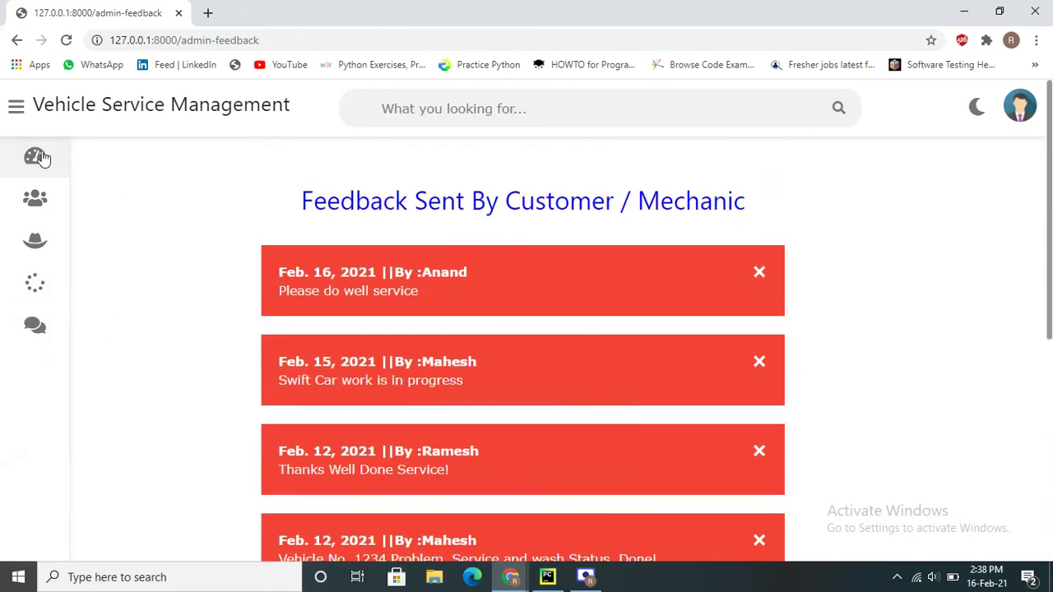
mouse_move(54, 165)
click(69, 204)
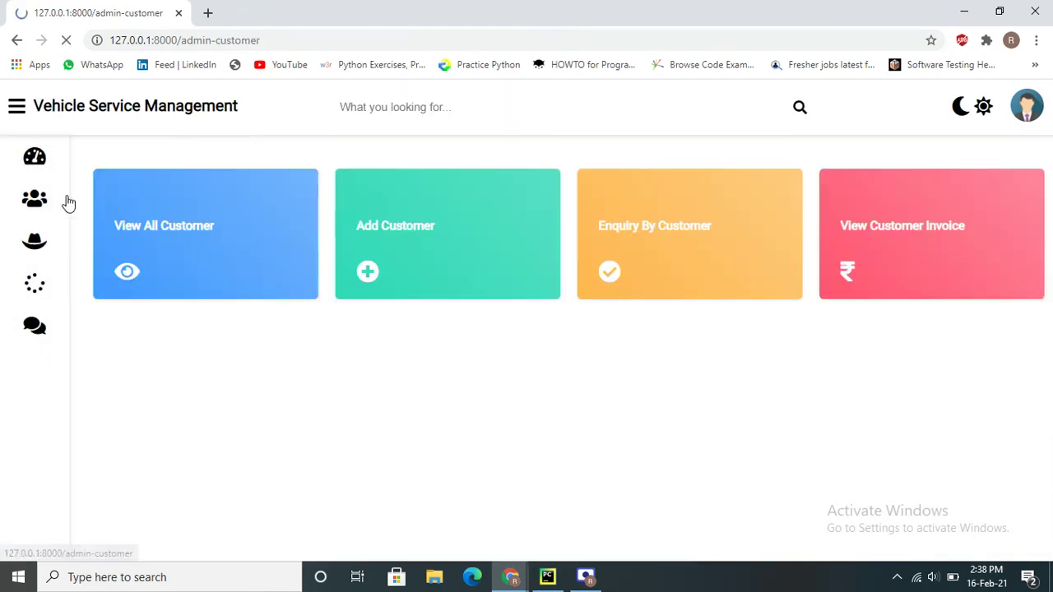
click(673, 225)
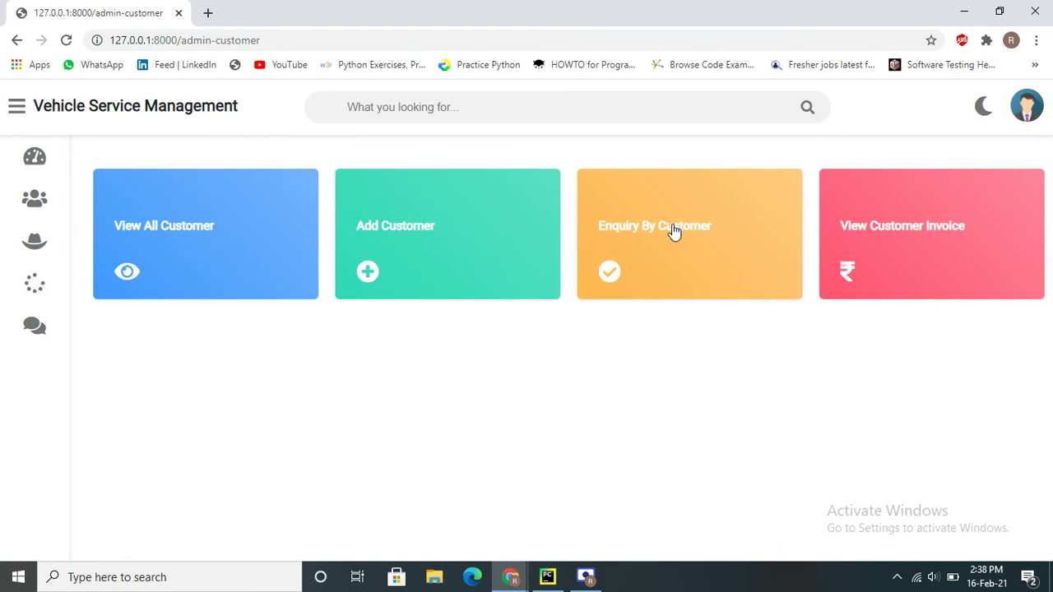
click(1018, 106)
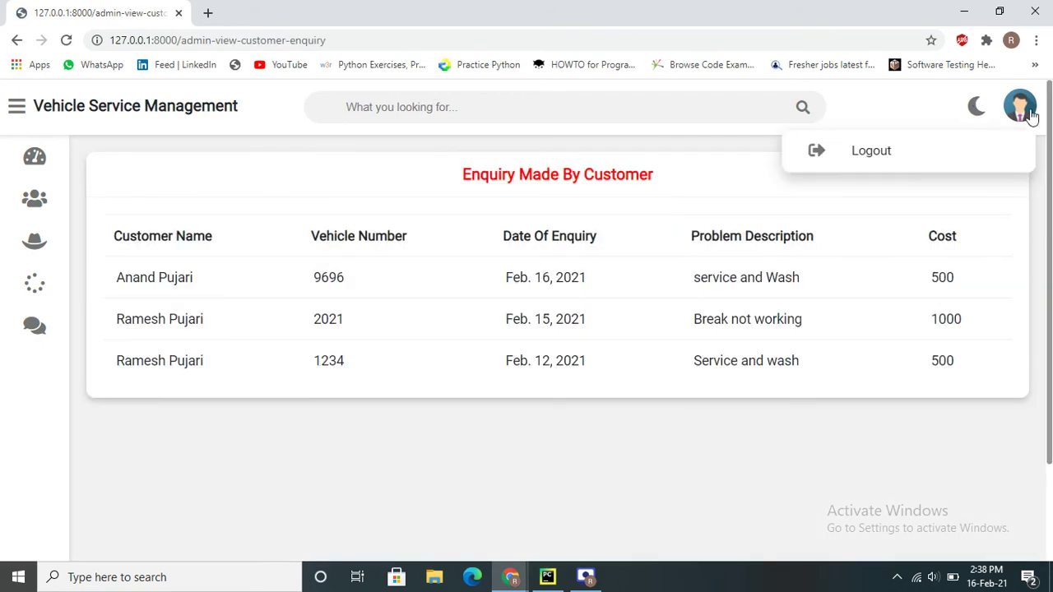
click(888, 156)
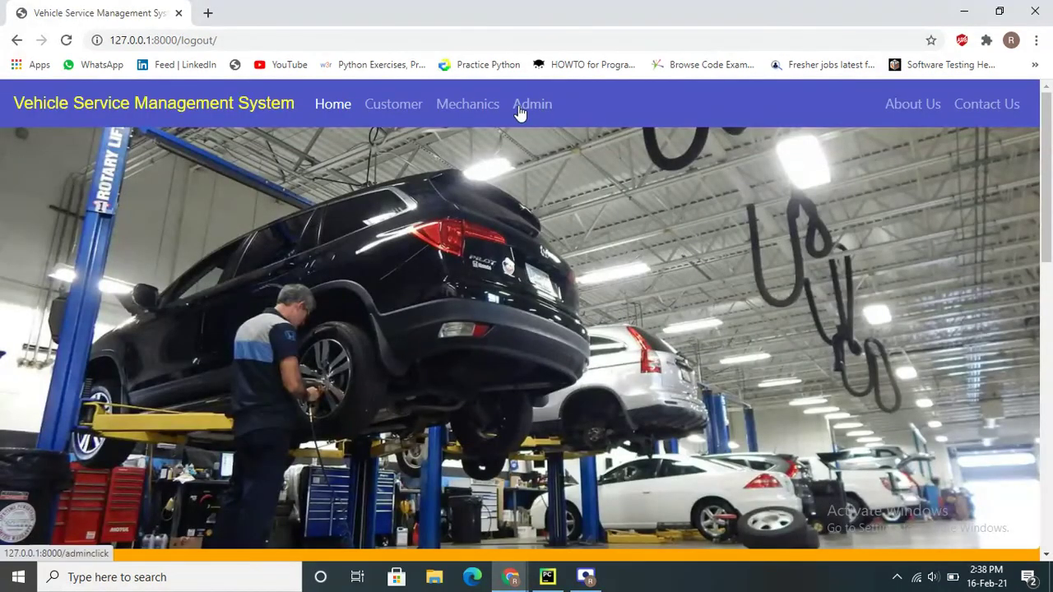
Open the Mechanics home page and look over the Apply For Job form
click(464, 111)
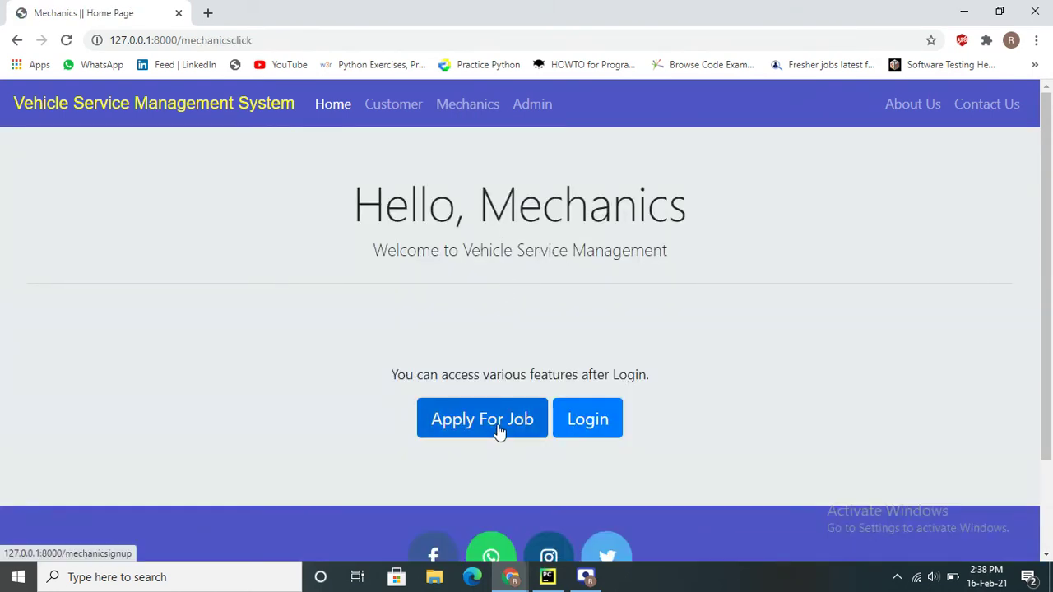
click(500, 428)
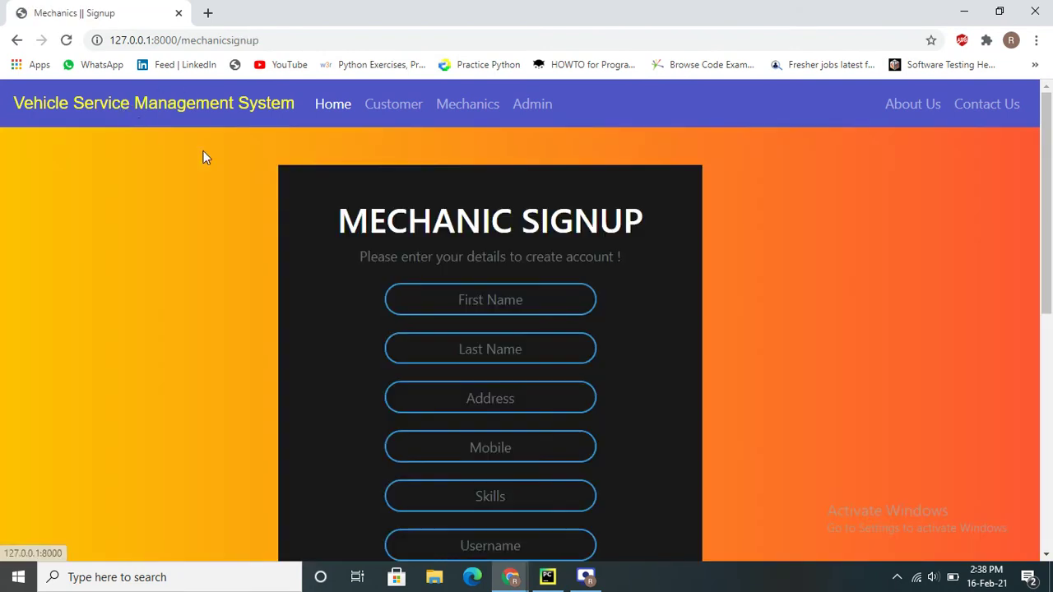
scroll(477, 239, down, 7)
scroll(476, 240, up, 7)
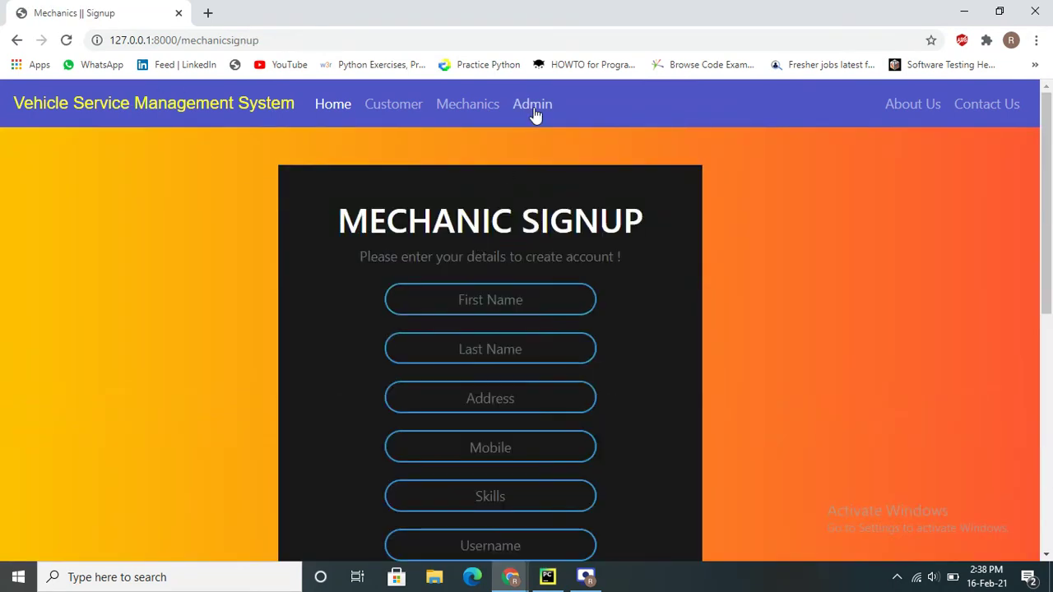
click(518, 112)
click(486, 111)
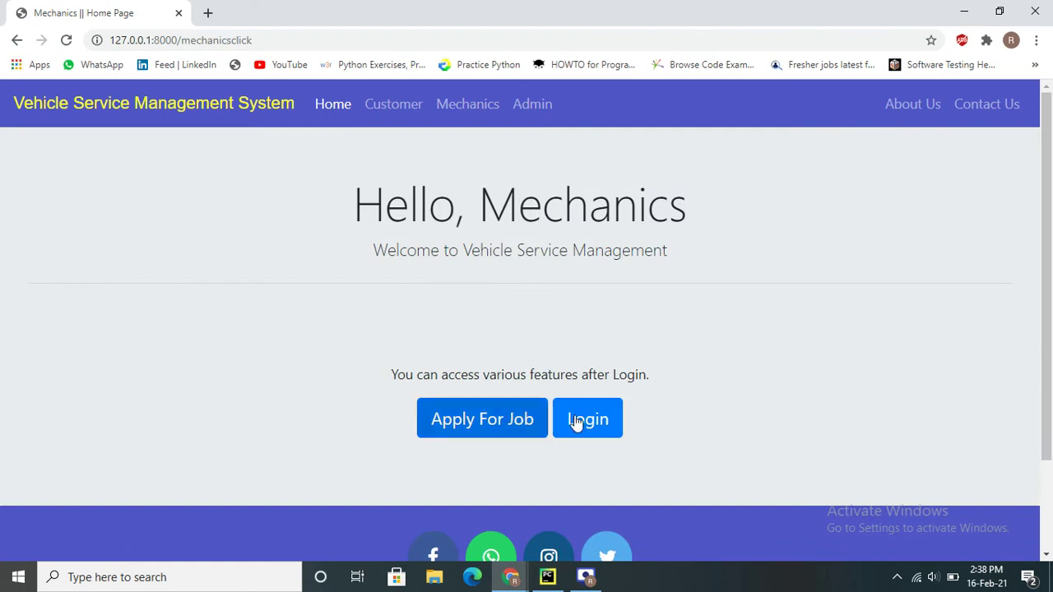
Log in as the mechanic using the saved username and the account password
click(578, 421)
click(467, 301)
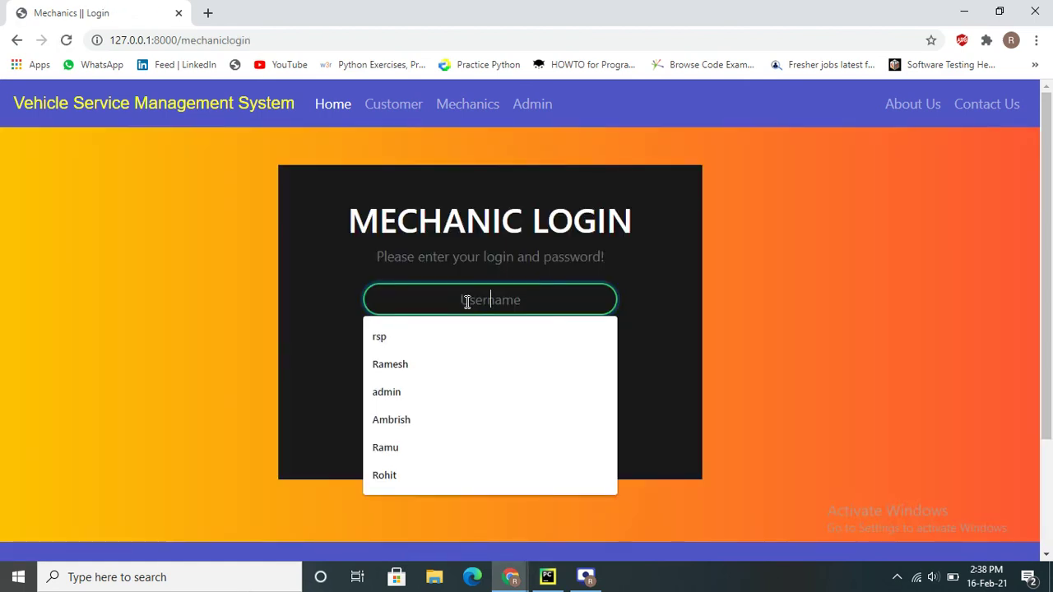
text(Ma)
key(Down)
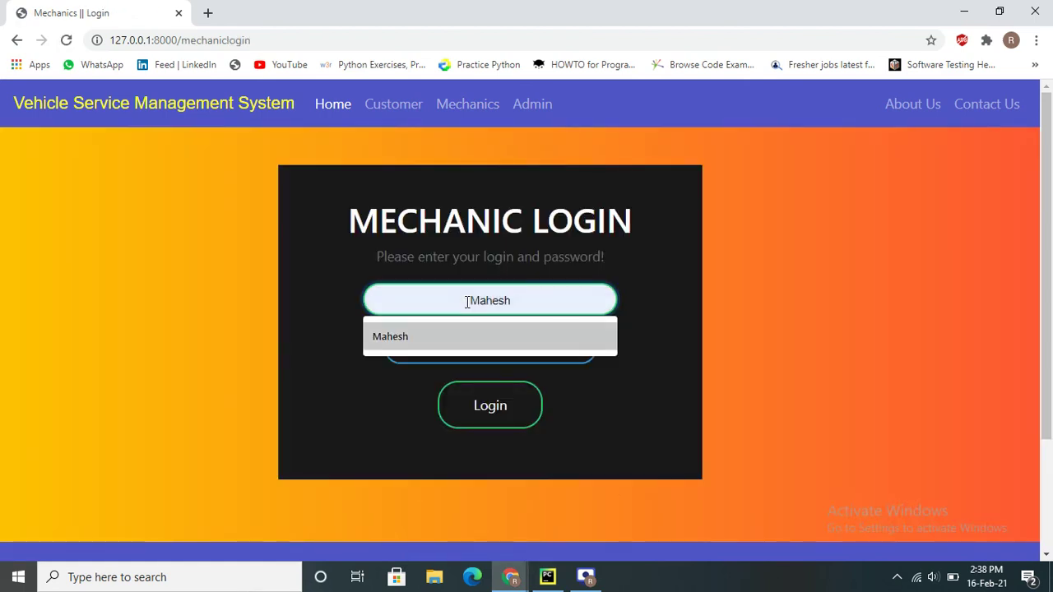
key(Return)
key(Tab)
text(123)
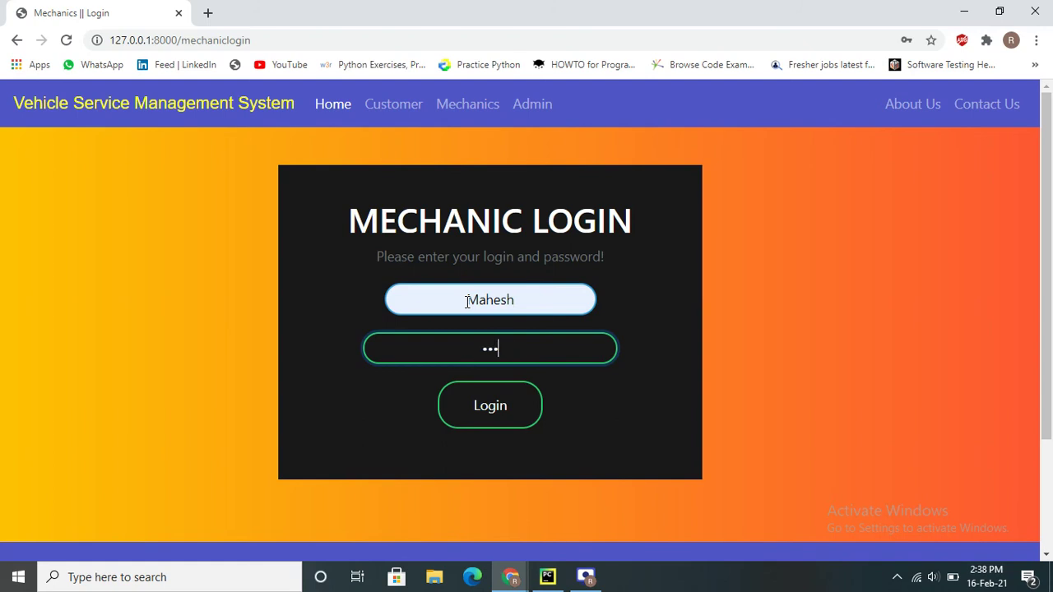
text(4567)
key(Return)
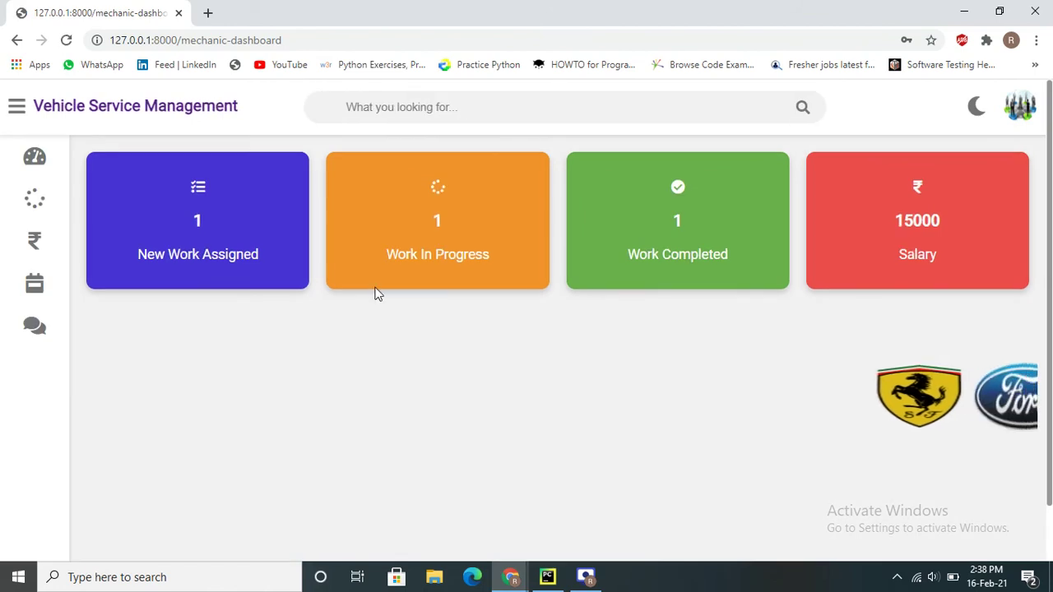
Review the assigned work list: the Auto (three wheeler, 2012) is Approved and the Activa shows Repairing Done
mouse_move(7, 228)
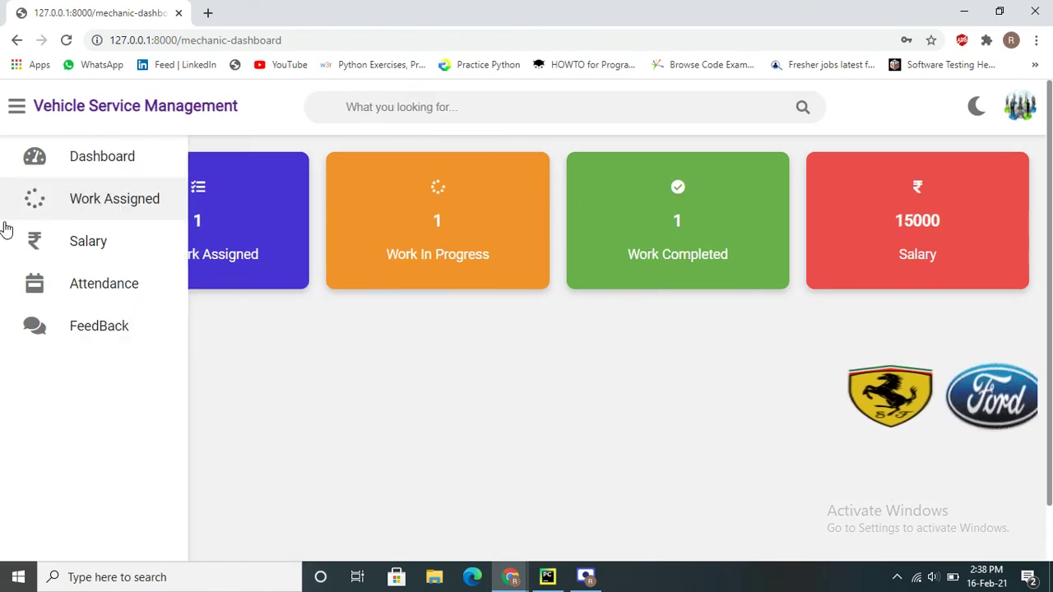
click(113, 203)
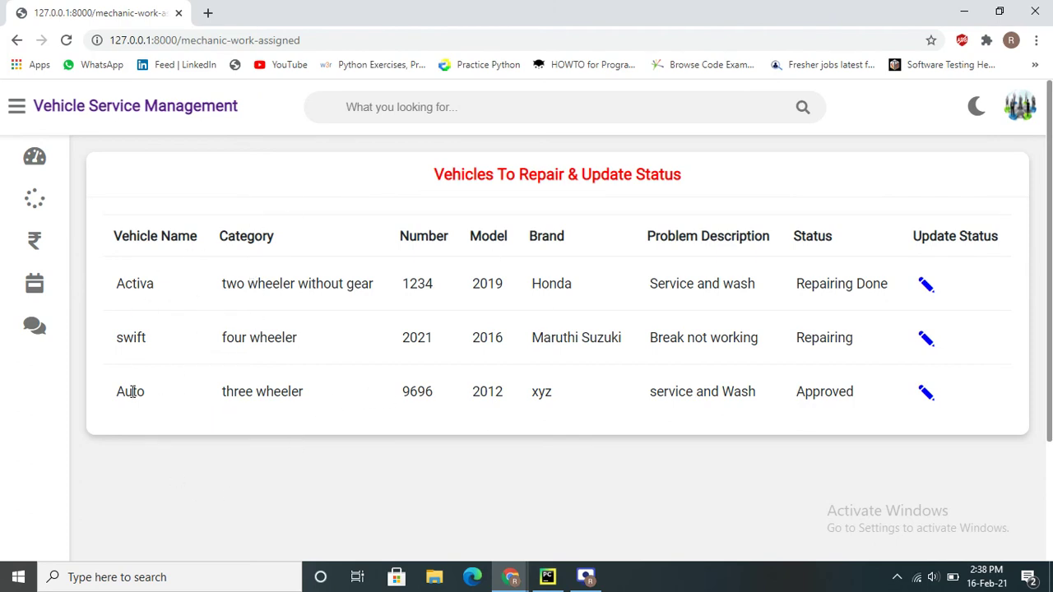
drag(132, 393, 305, 406)
click(306, 406)
triple_click(306, 406)
double_click(483, 407)
drag(800, 396, 848, 396)
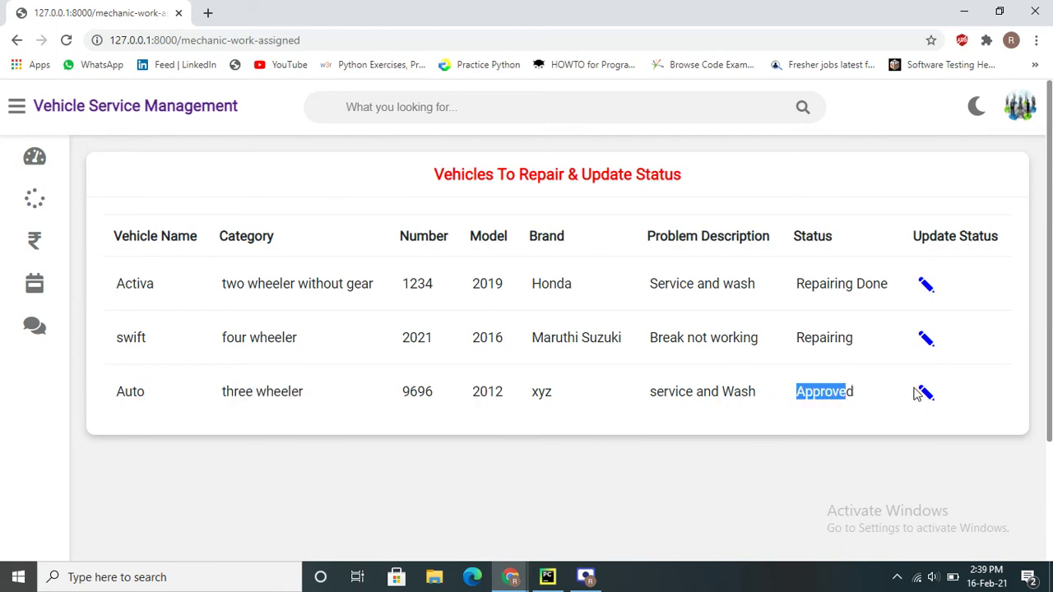
drag(811, 284, 875, 283)
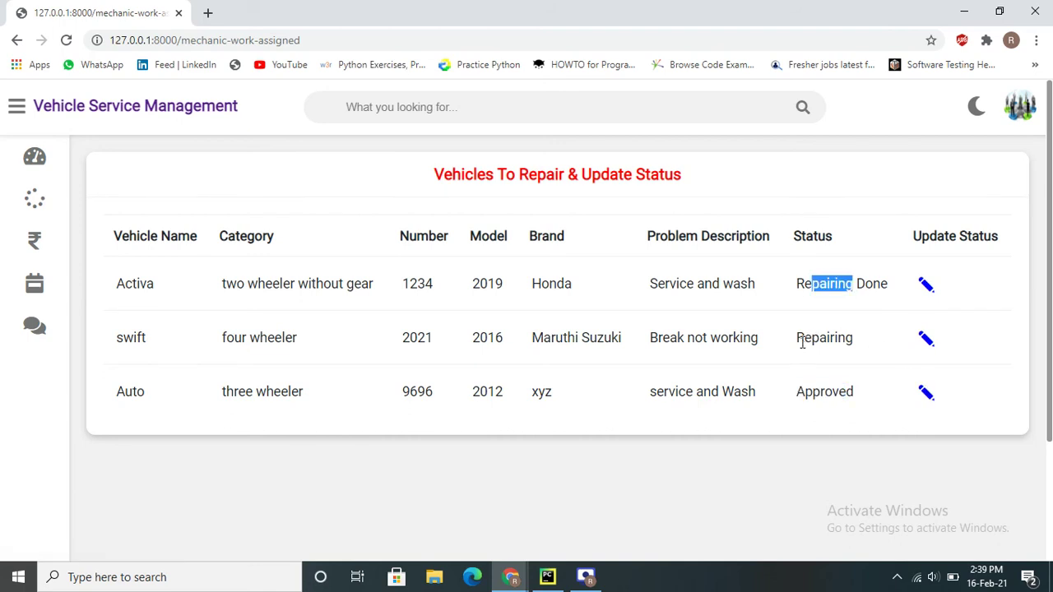
click(881, 349)
Change the Auto's repair status from Approved to Repairing and save it
click(923, 394)
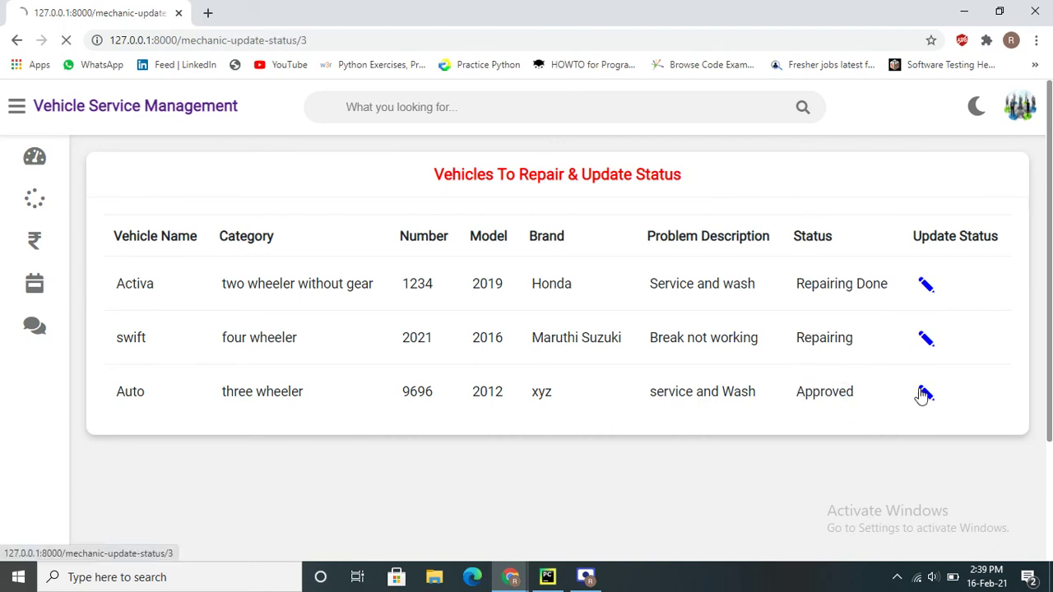
click(499, 260)
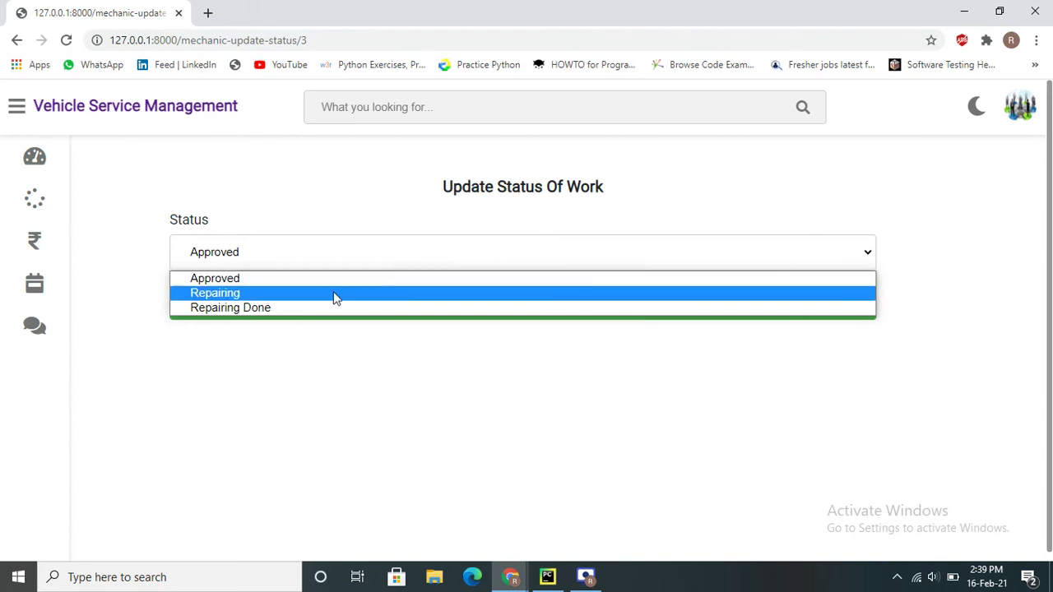
click(302, 294)
click(543, 315)
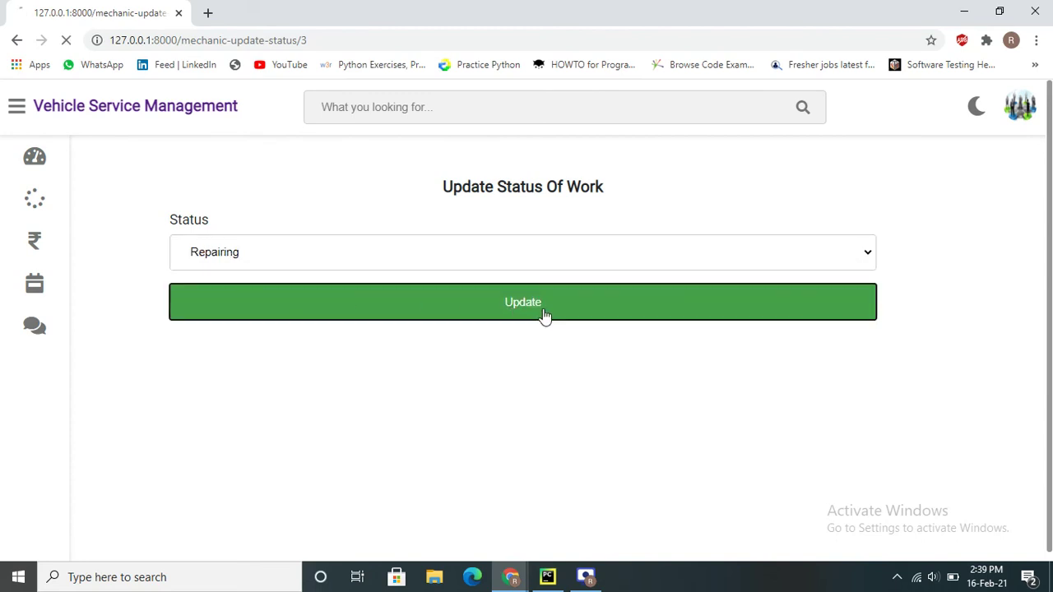
double_click(809, 398)
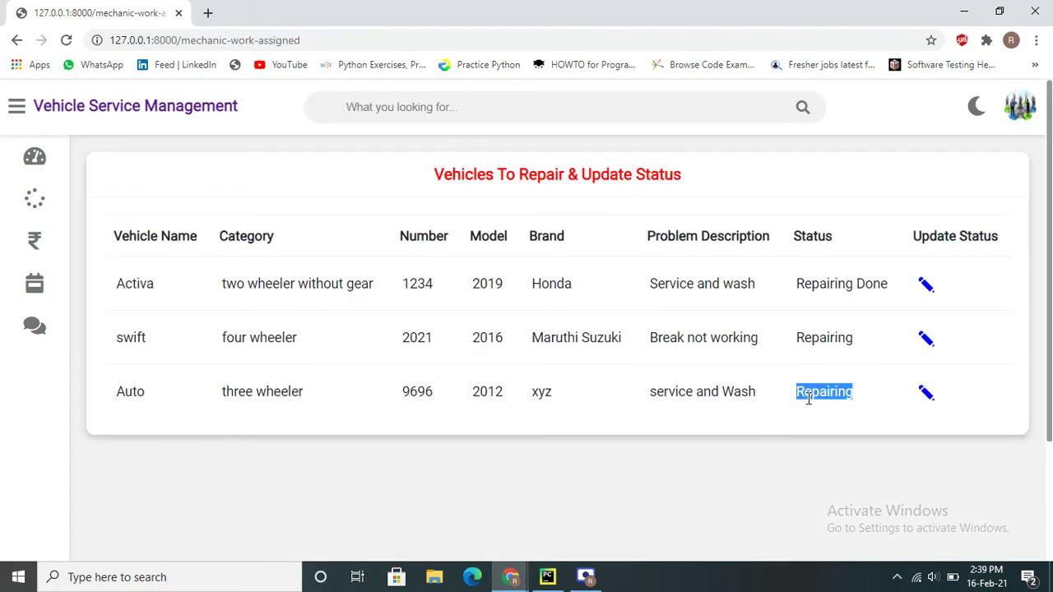
Check the mechanic's Attendance and Salary pages, then return to the dashboard
click(54, 288)
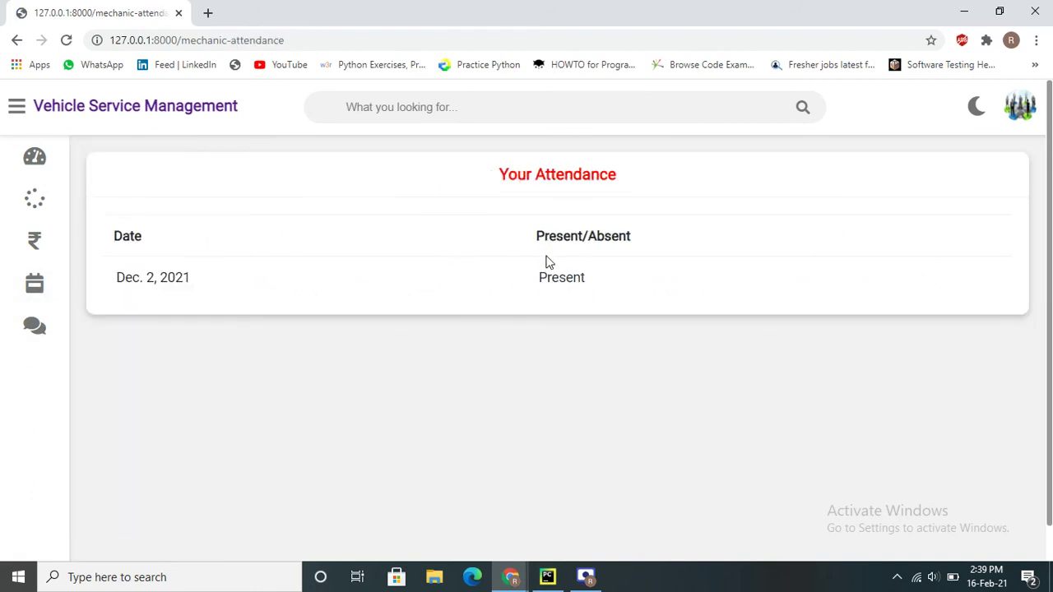
mouse_move(59, 257)
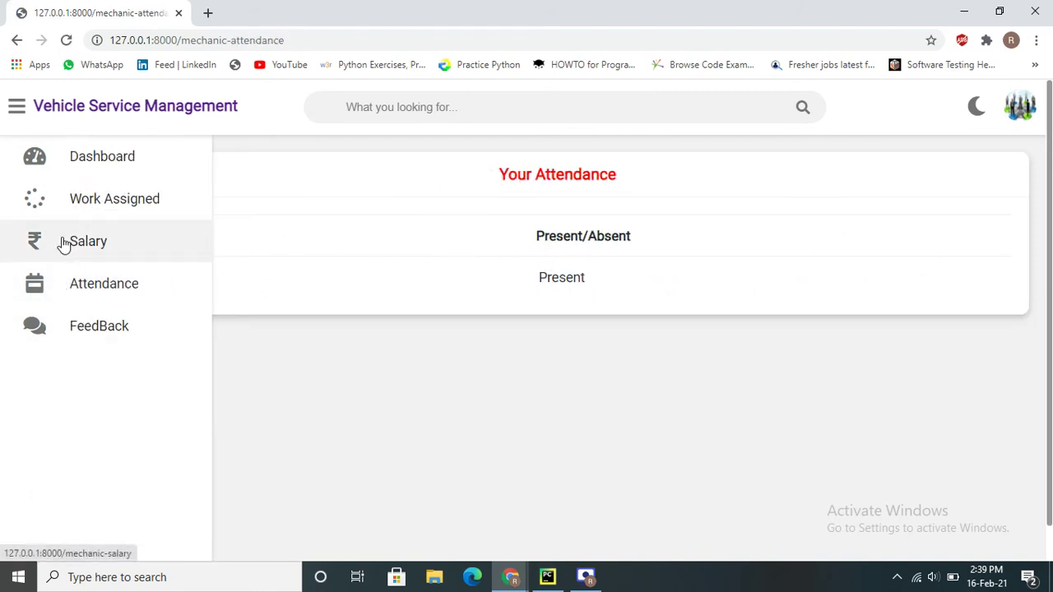
click(41, 243)
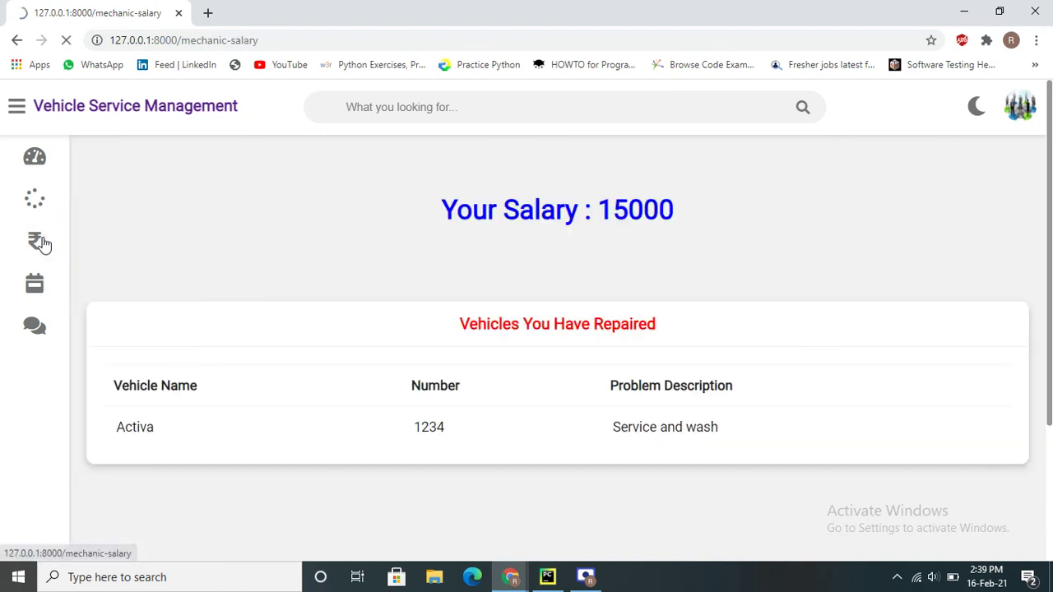
scroll(602, 280, down, 2)
scroll(602, 280, up, 2)
drag(442, 211, 712, 210)
click(712, 211)
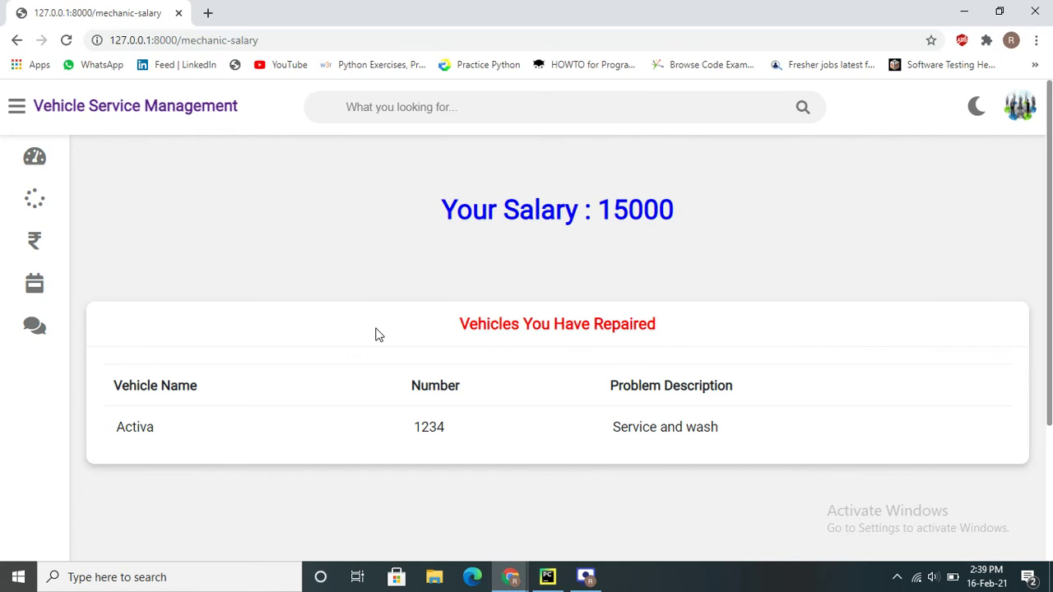
mouse_move(58, 160)
click(103, 165)
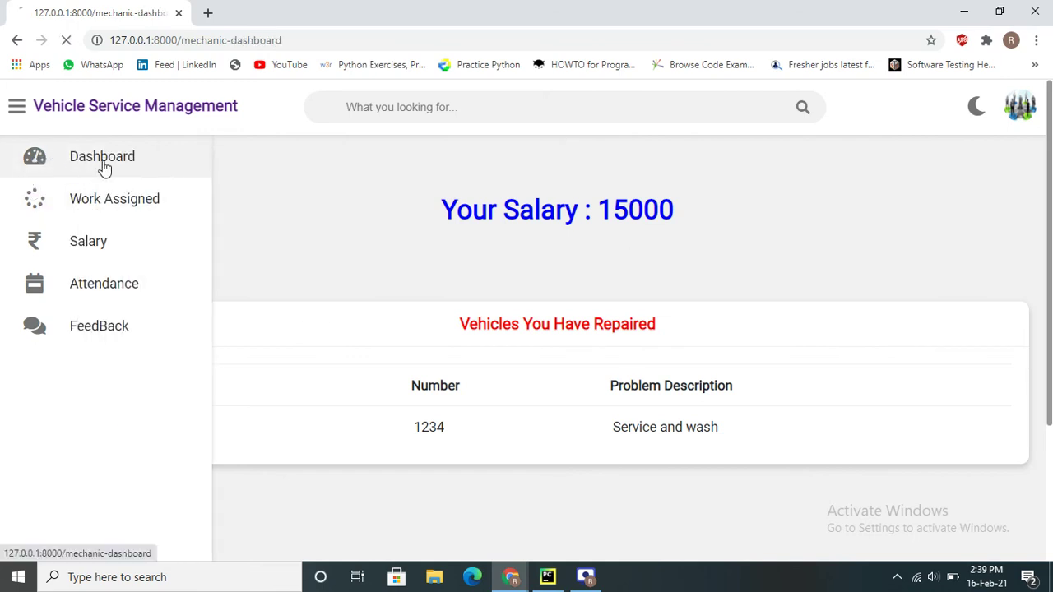
click(1019, 109)
Log out of the mechanic account and sign in as the customer with the saved username
click(917, 187)
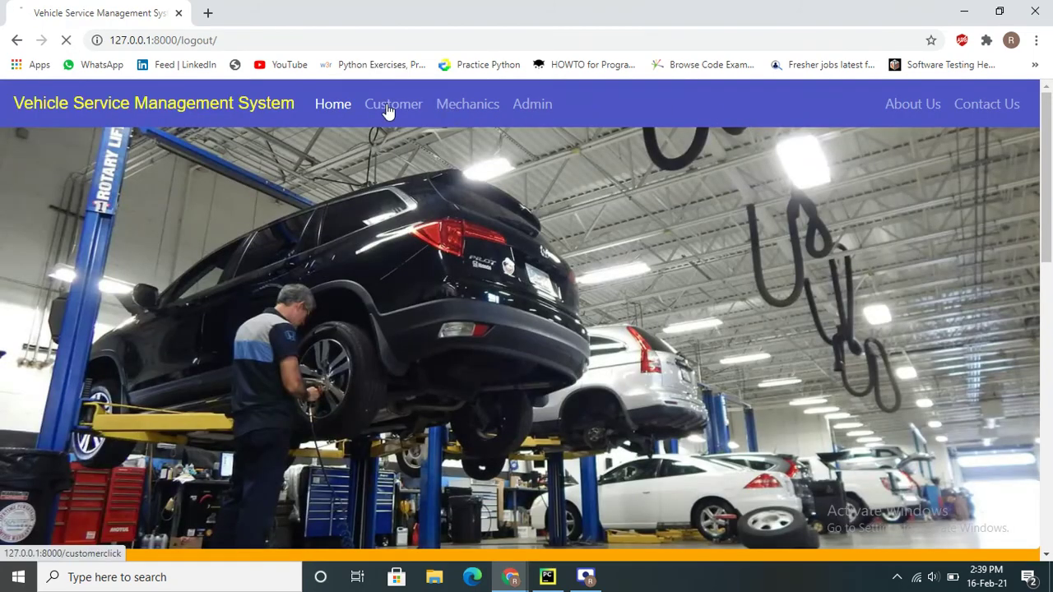
click(388, 111)
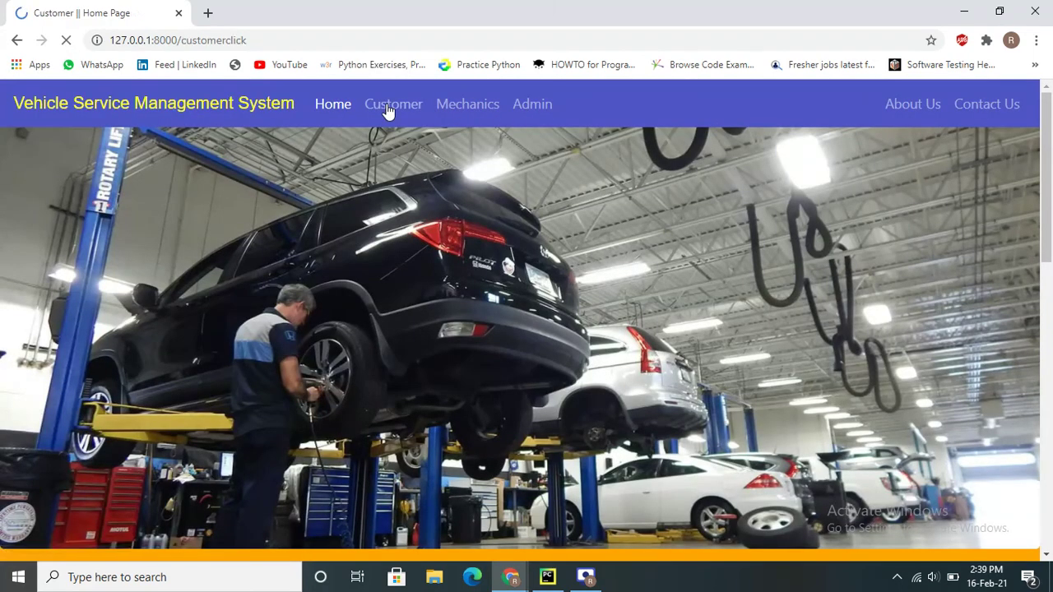
click(594, 432)
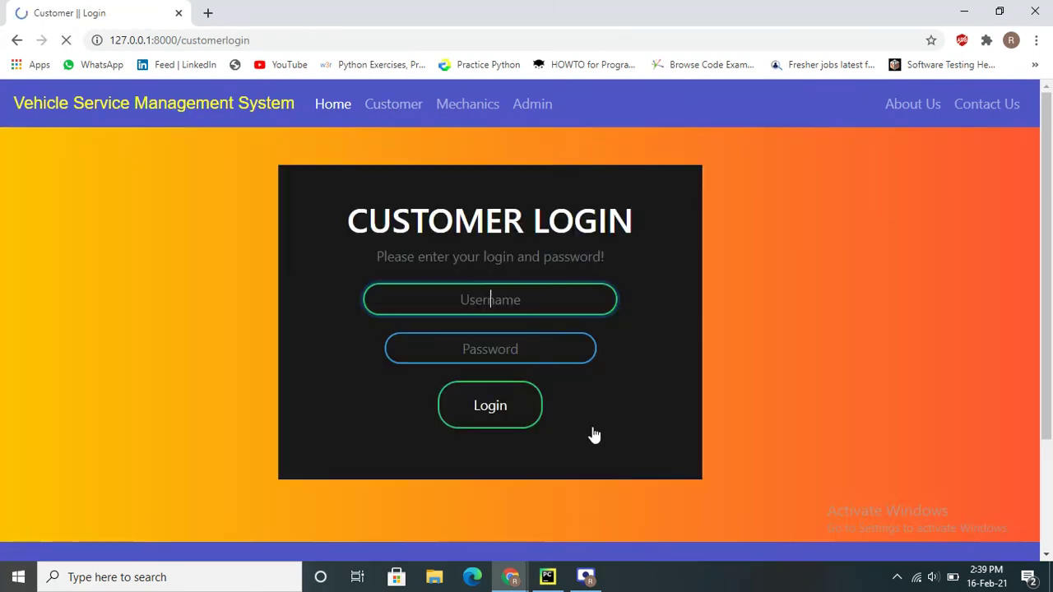
click(509, 298)
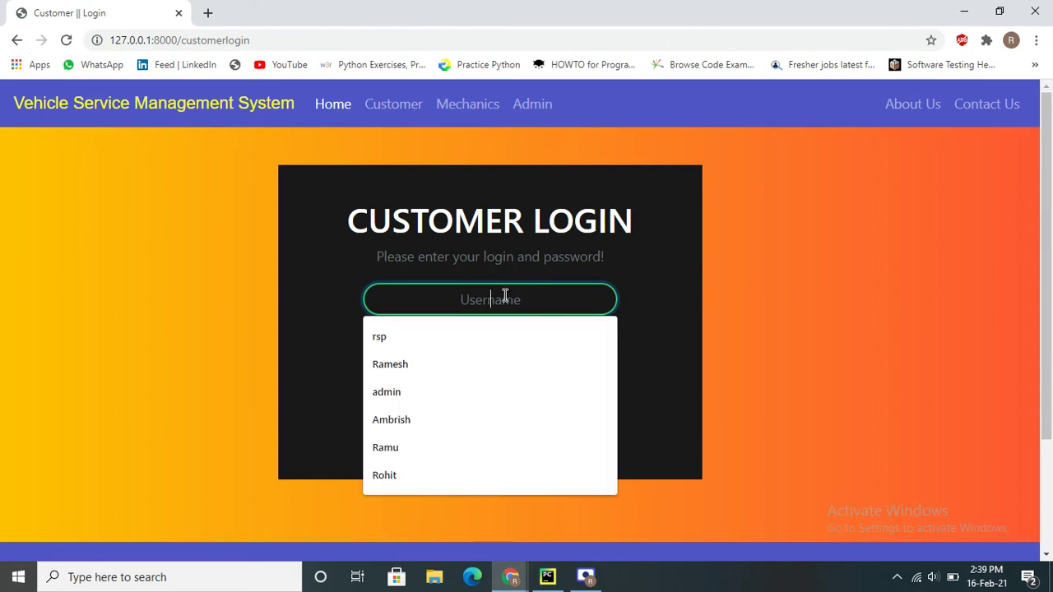
text(and)
click(420, 394)
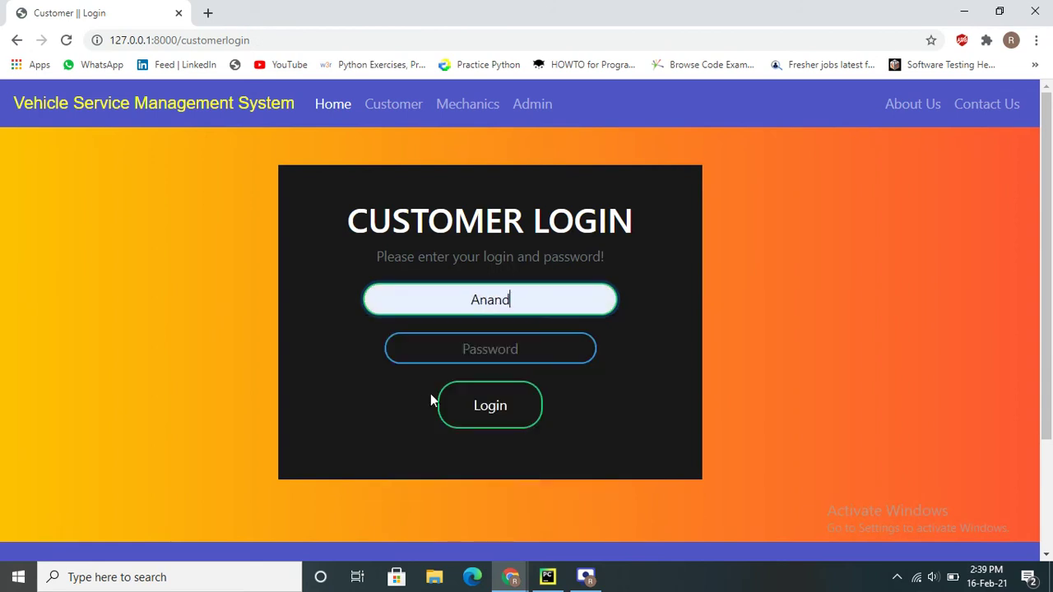
click(477, 356)
text(a)
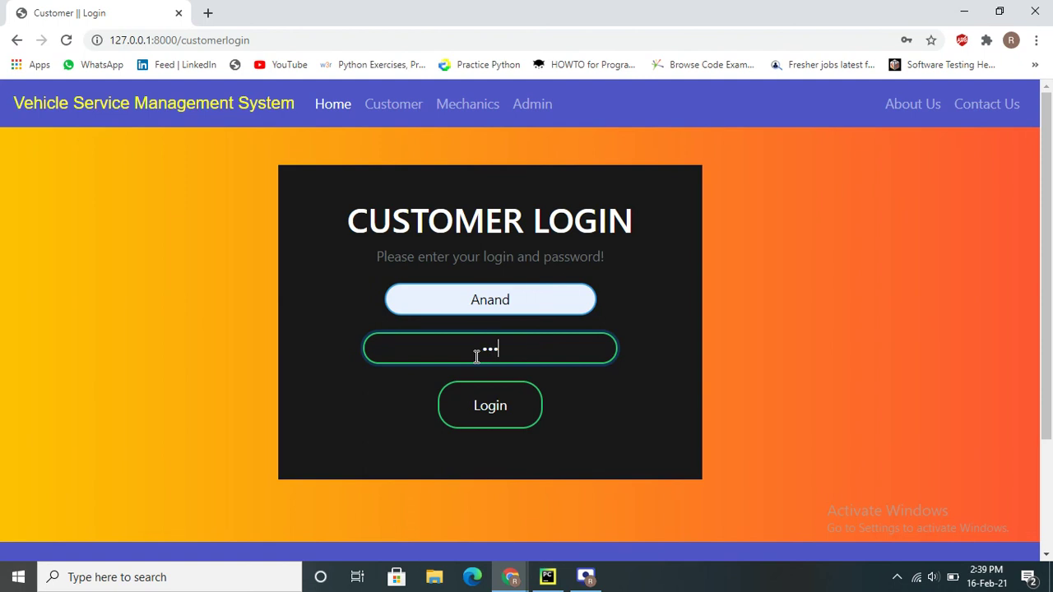
text(nand1)
key(Return)
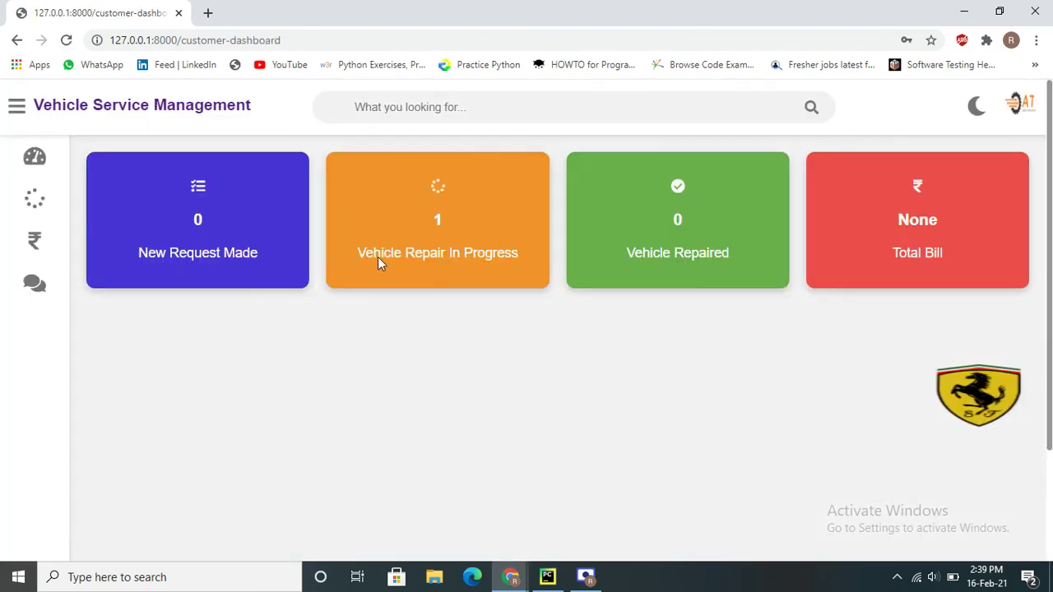
Review the customer dashboard: repair in progress, 0 vehicles repaired, total bill None
drag(368, 255, 477, 255)
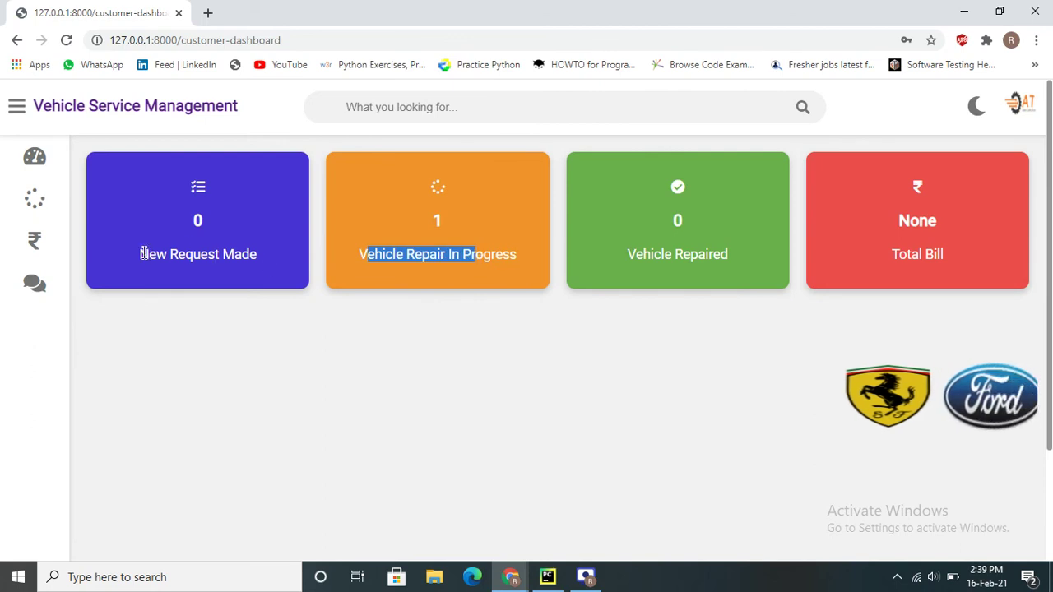
drag(141, 255, 268, 258)
click(348, 261)
drag(359, 254, 518, 255)
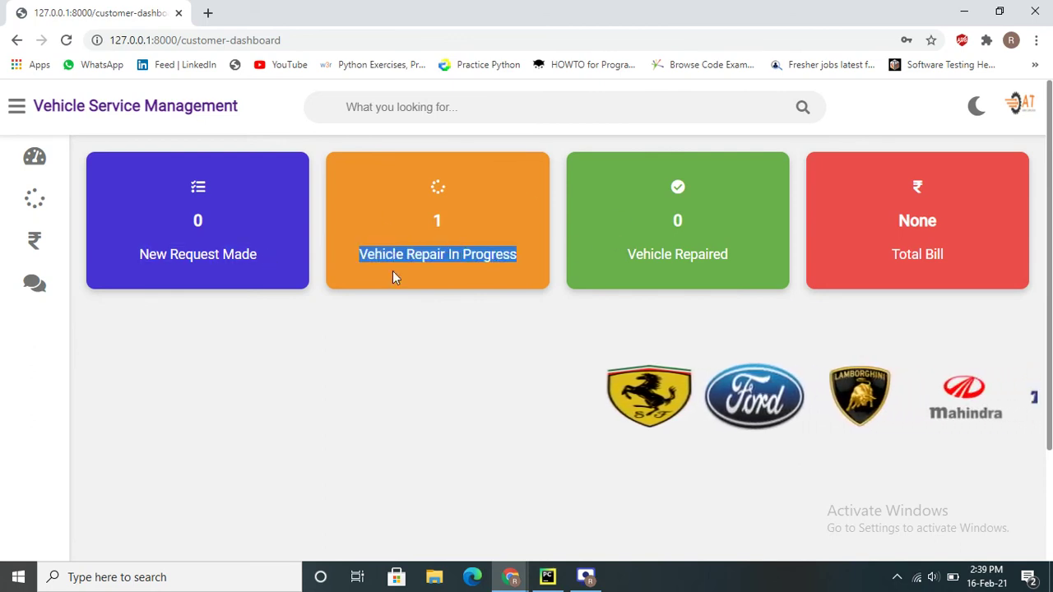
double_click(677, 221)
drag(582, 261, 695, 279)
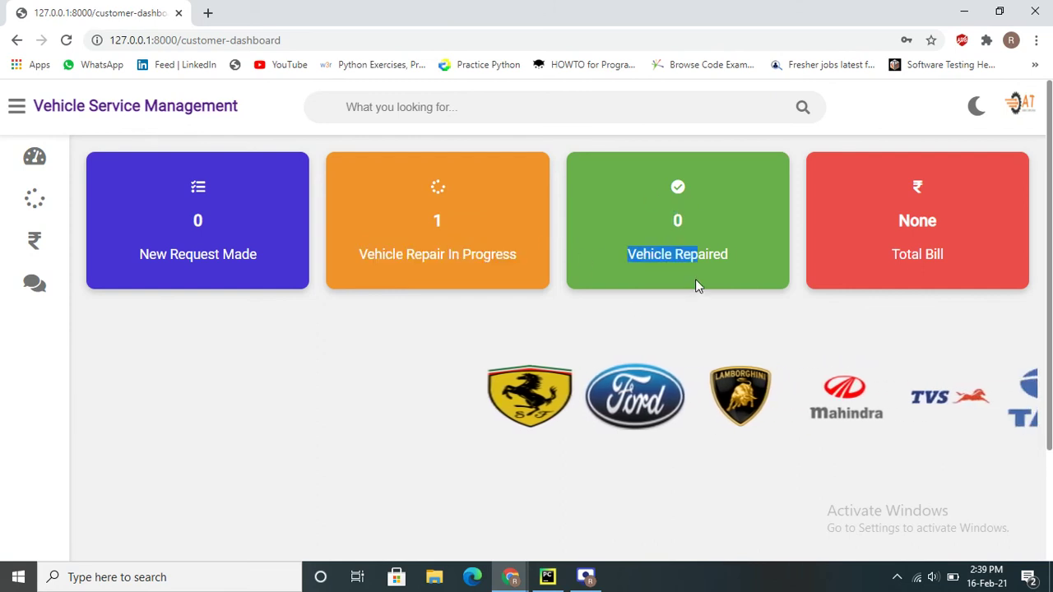
double_click(693, 254)
double_click(915, 223)
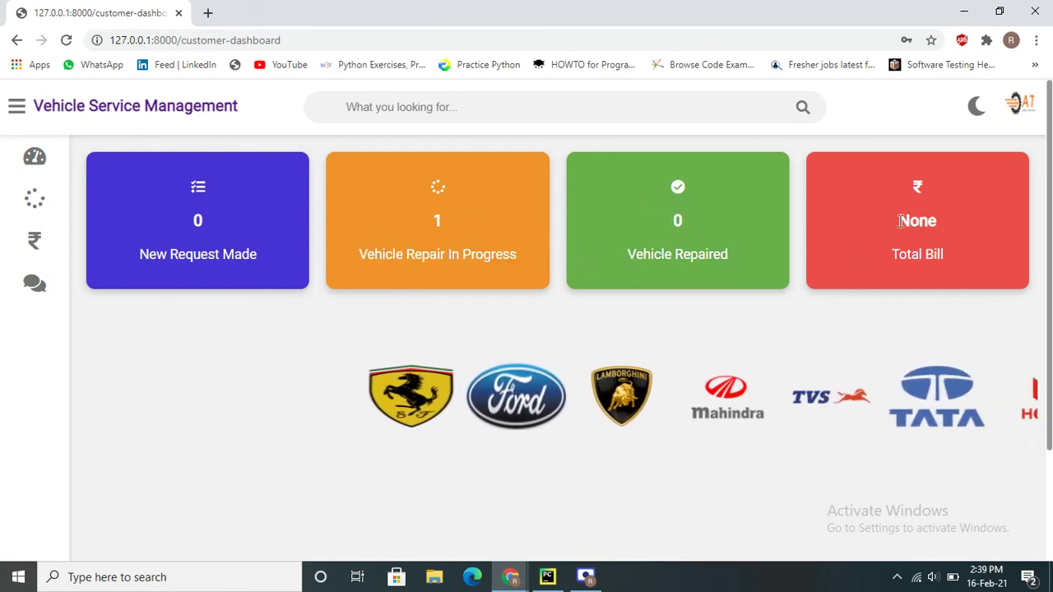
double_click(907, 256)
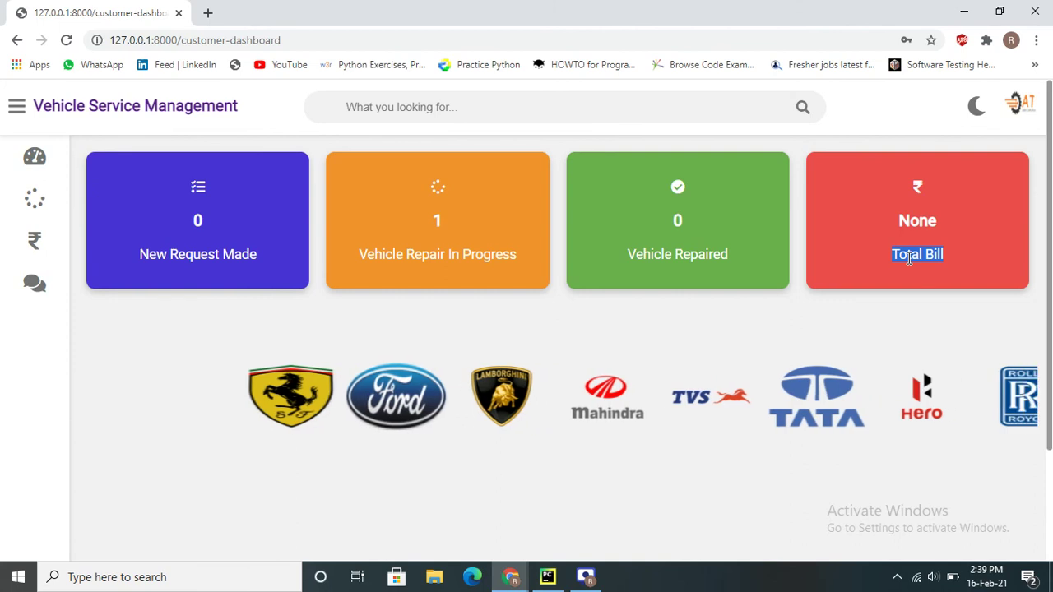
View the invoice listing the Auto's 'service and Wash' at cost 500, then log out
mouse_move(8, 219)
click(121, 237)
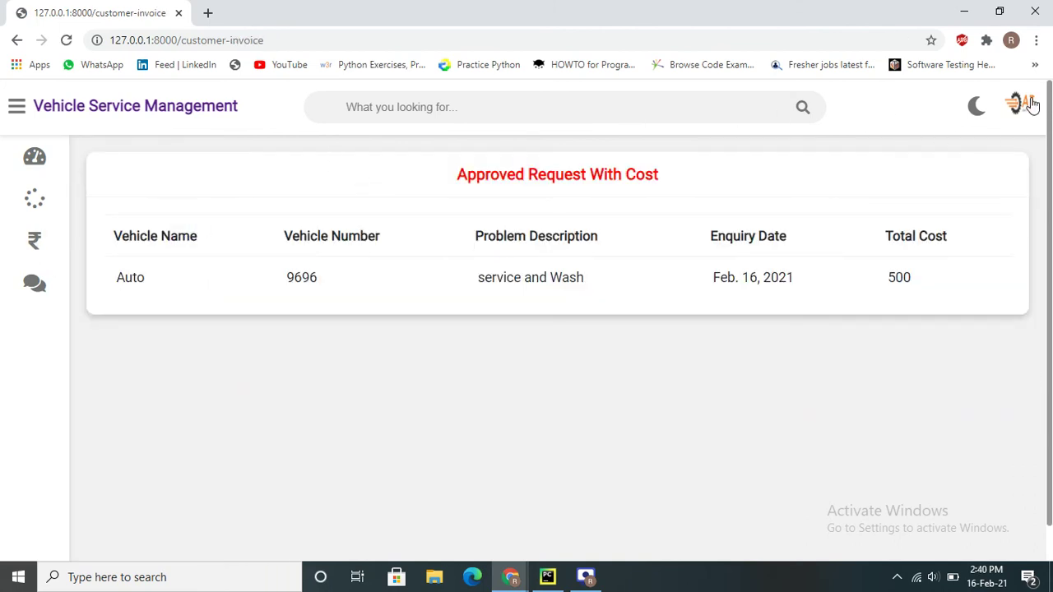
click(1028, 106)
click(902, 190)
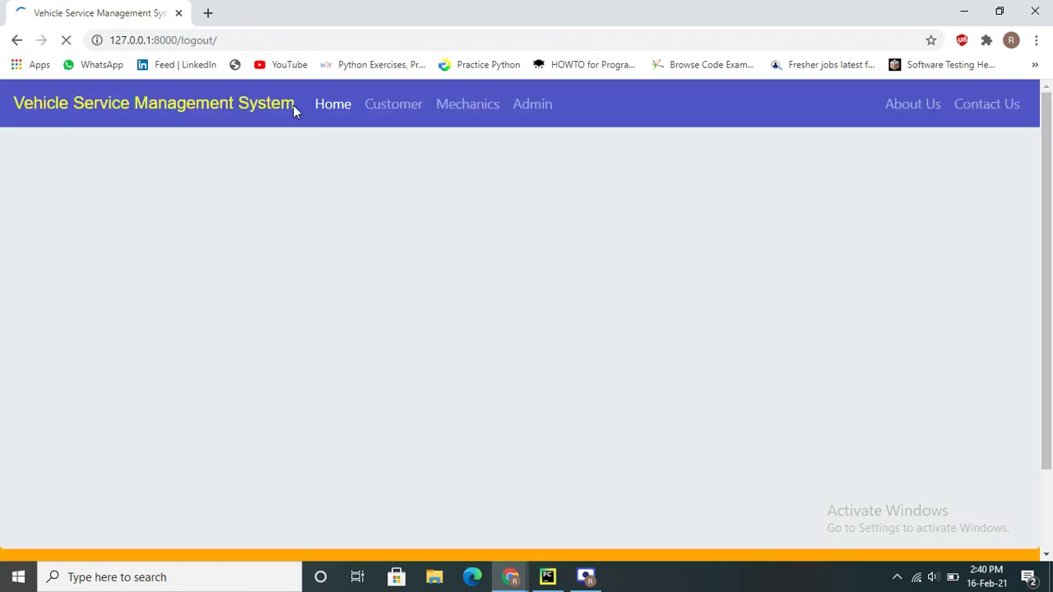
Sign in under Mechanics with the saved mechanic username, reaching a dashboard with 2 works in progress
click(482, 105)
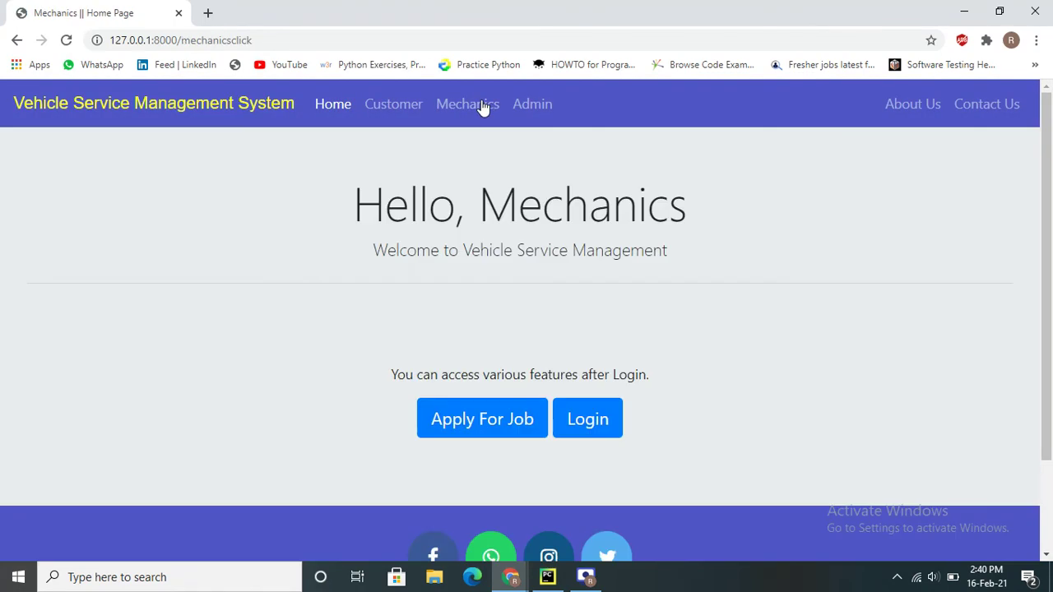
click(592, 424)
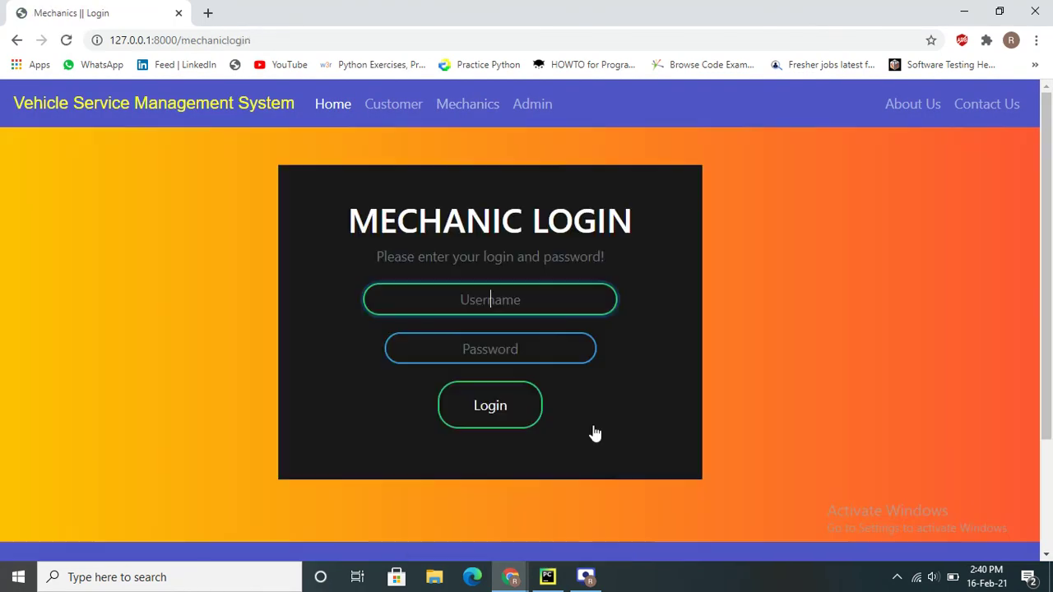
click(522, 309)
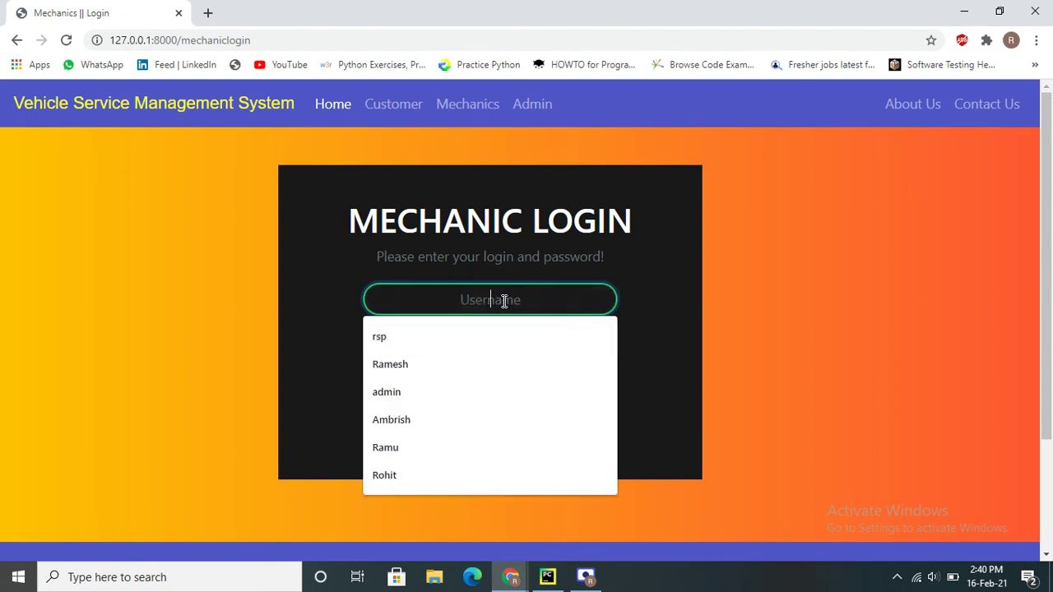
text(Ma)
key(Down)
key(Return)
key(Tab)
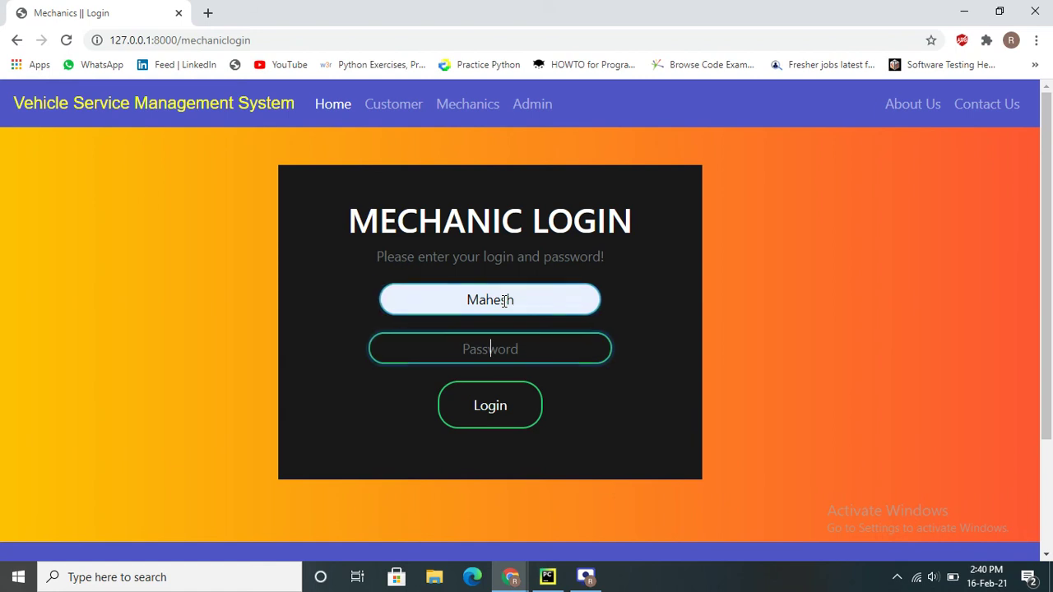
text(1)
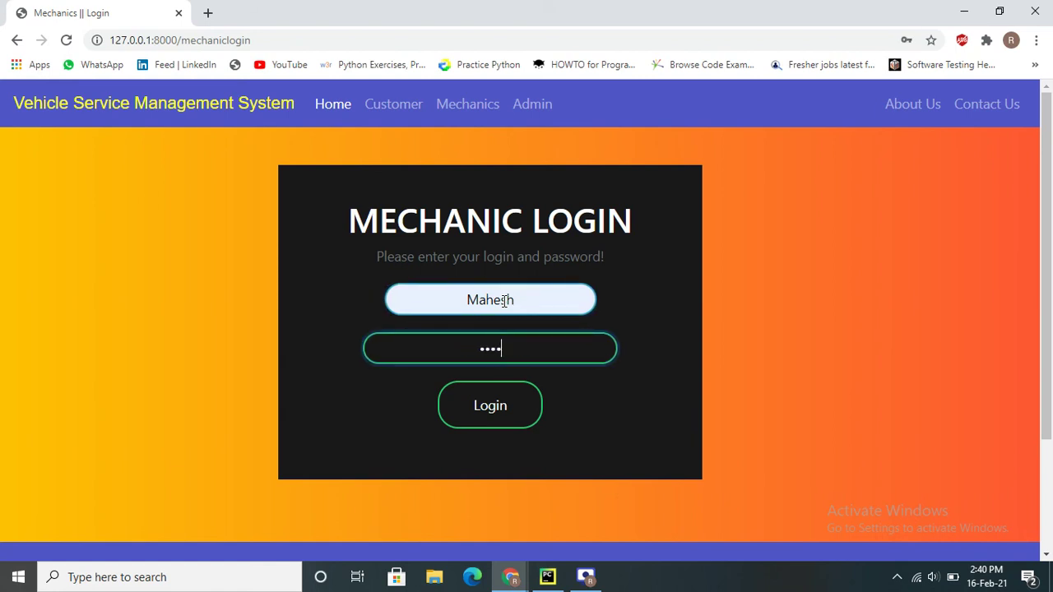
key(Return)
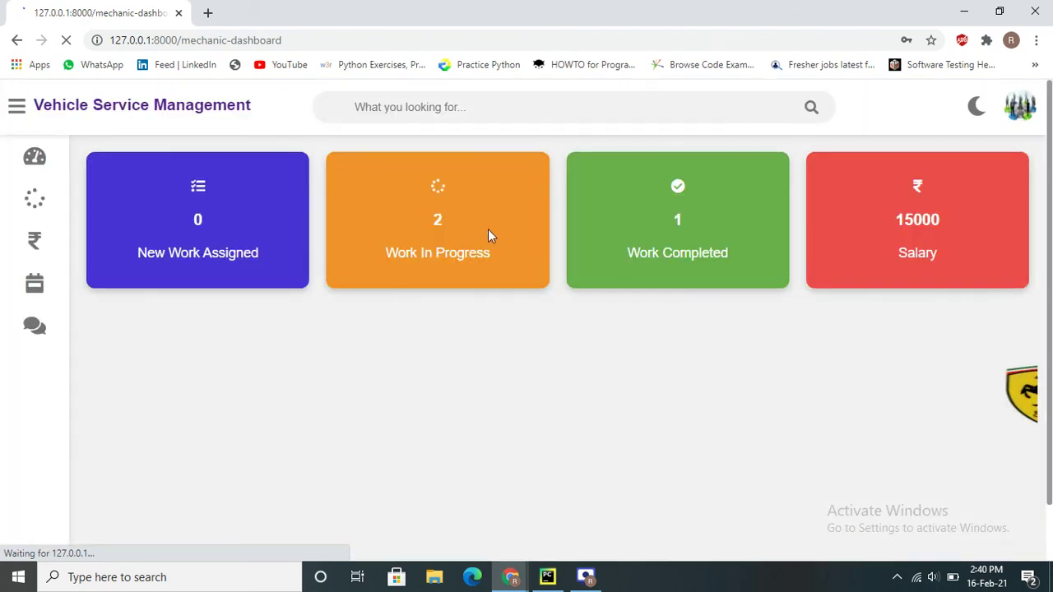
drag(387, 254, 612, 260)
Set the Auto's repair status in Work Assigned to Repairing Done
mouse_move(55, 301)
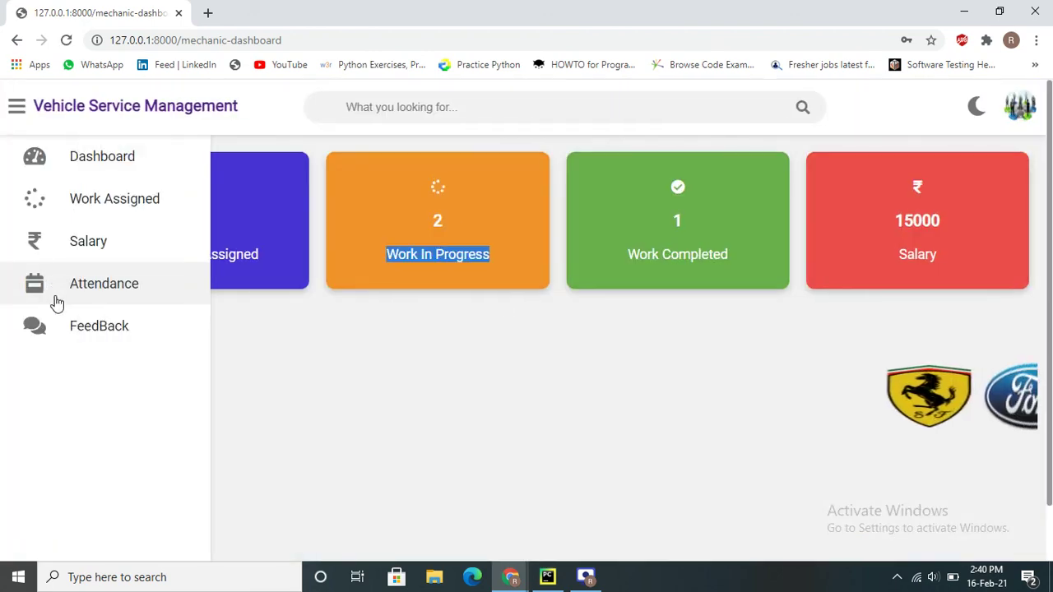
click(109, 205)
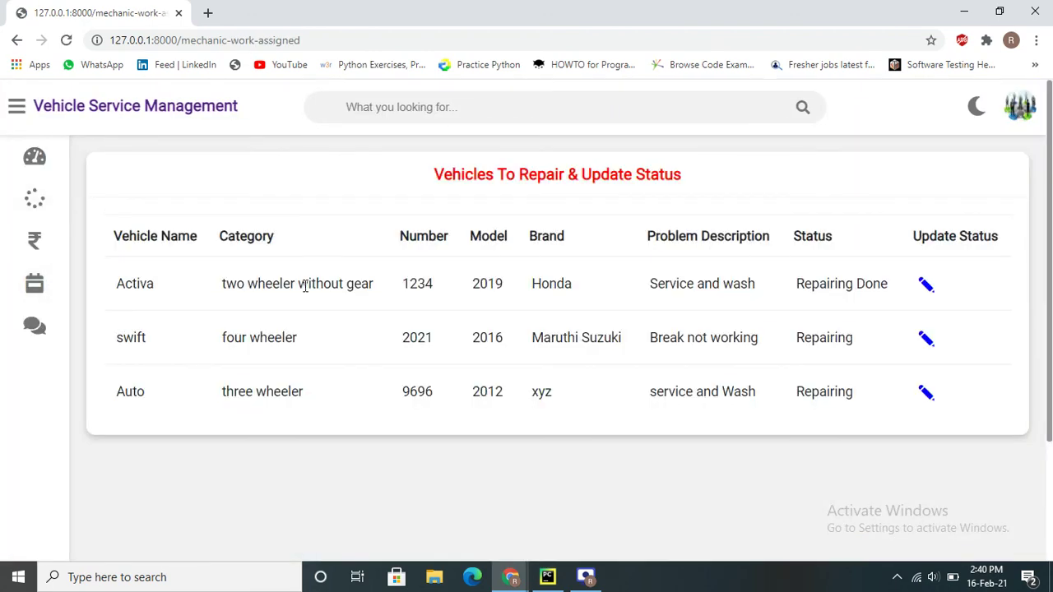
click(934, 397)
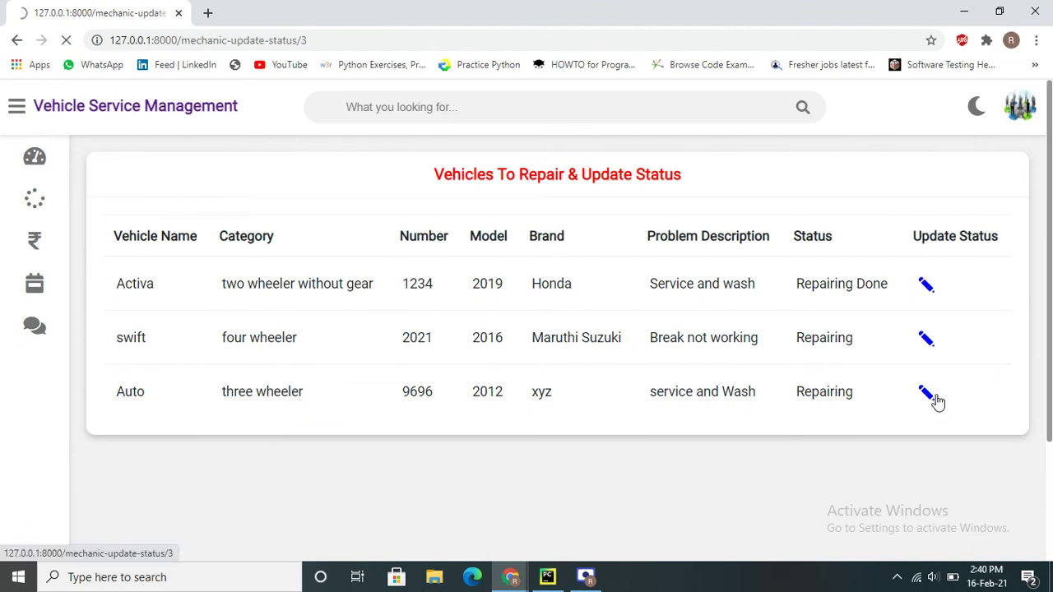
click(449, 263)
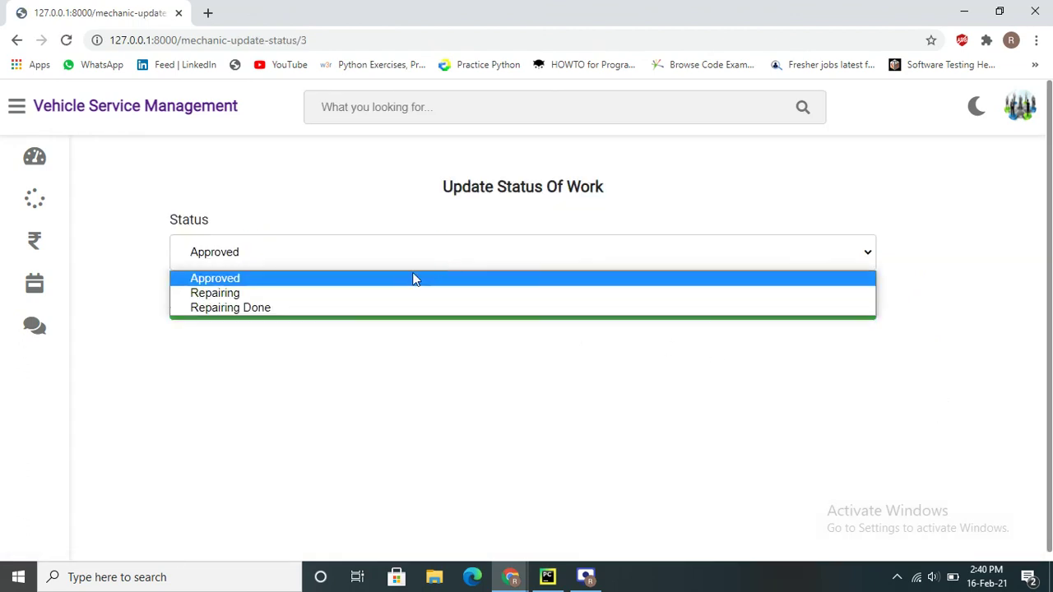
click(353, 309)
click(571, 319)
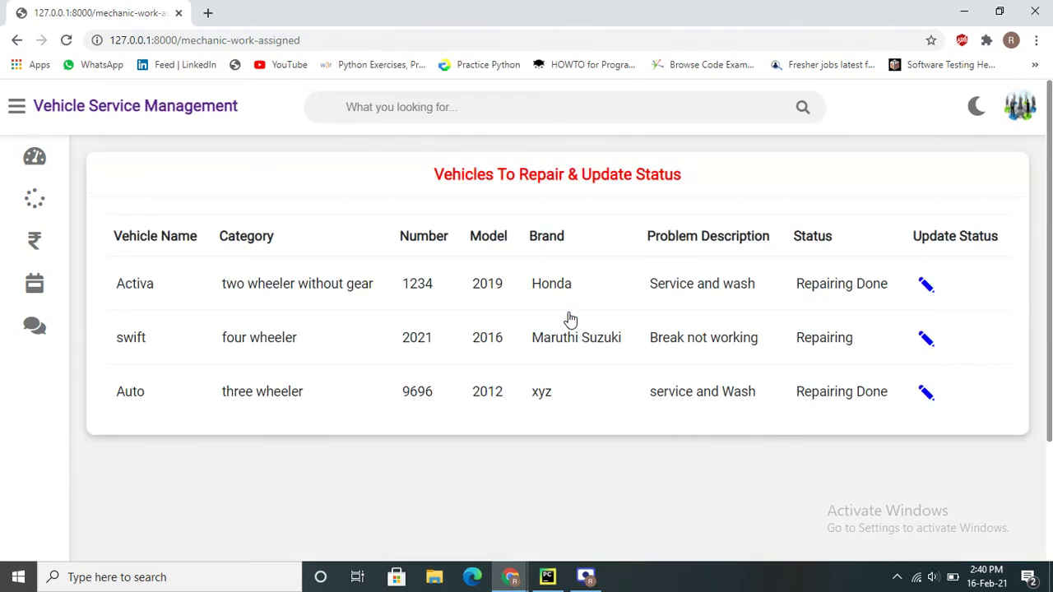
Visit Attendance and FeedBack, review Salary 15000 with Activa and Auto repaired, then log out
click(59, 278)
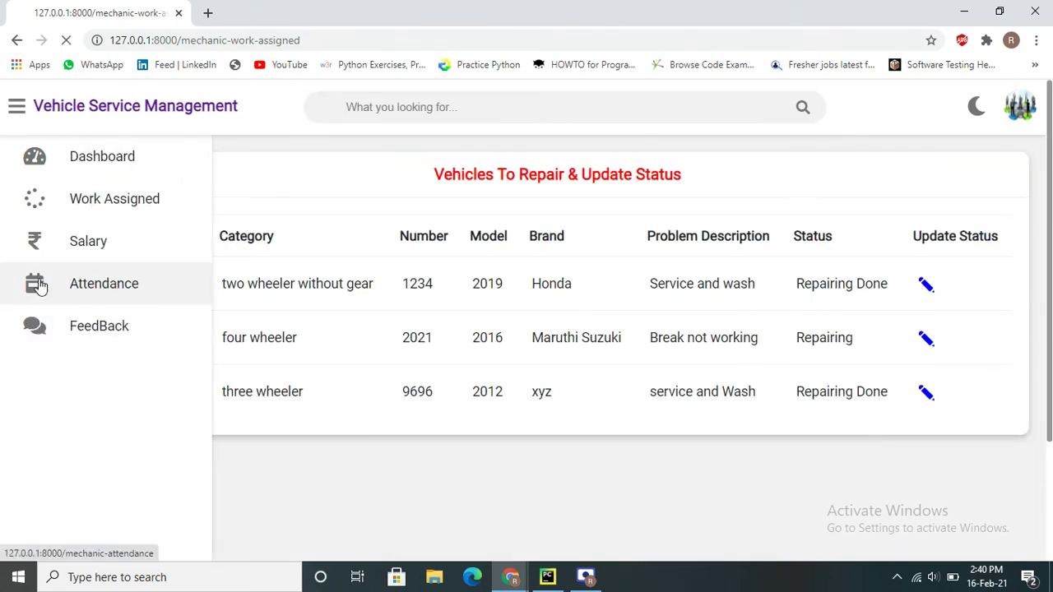
click(61, 337)
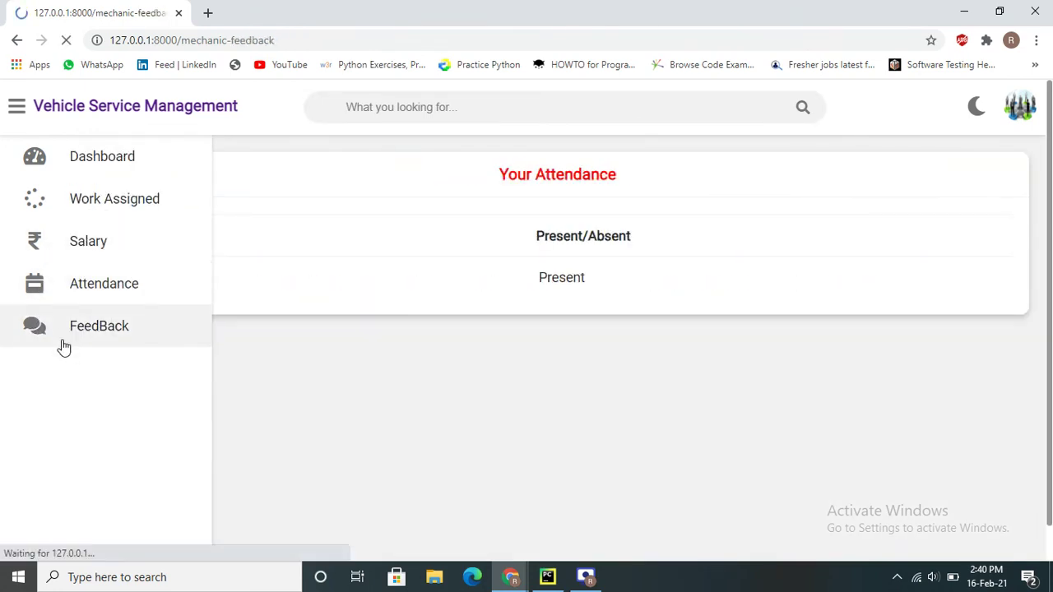
mouse_move(52, 282)
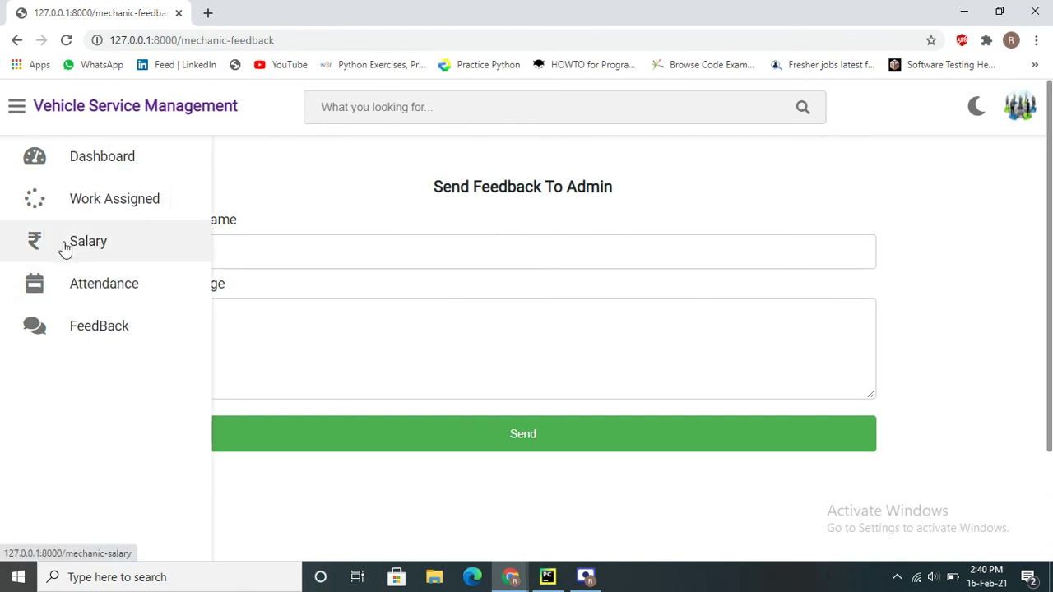
click(64, 243)
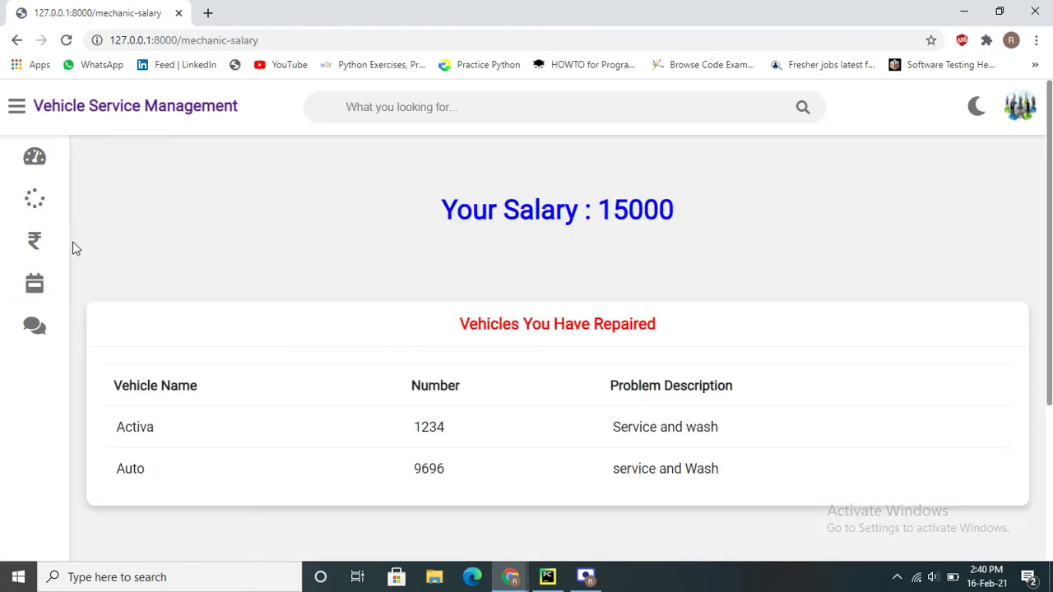
drag(115, 406, 545, 383)
click(335, 436)
drag(137, 459, 620, 468)
triple_click(629, 467)
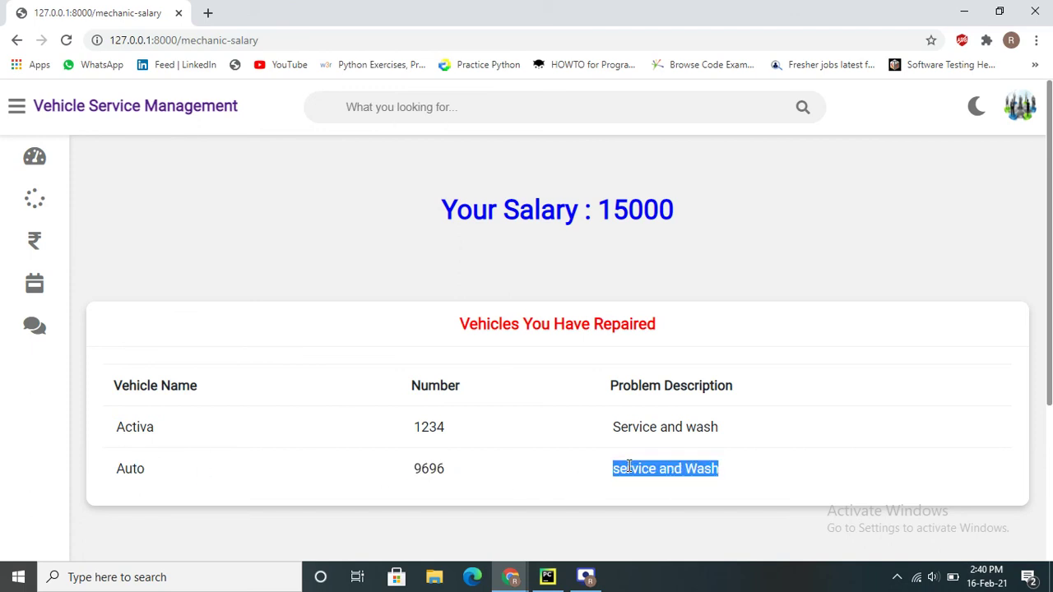
drag(164, 410, 498, 453)
click(494, 462)
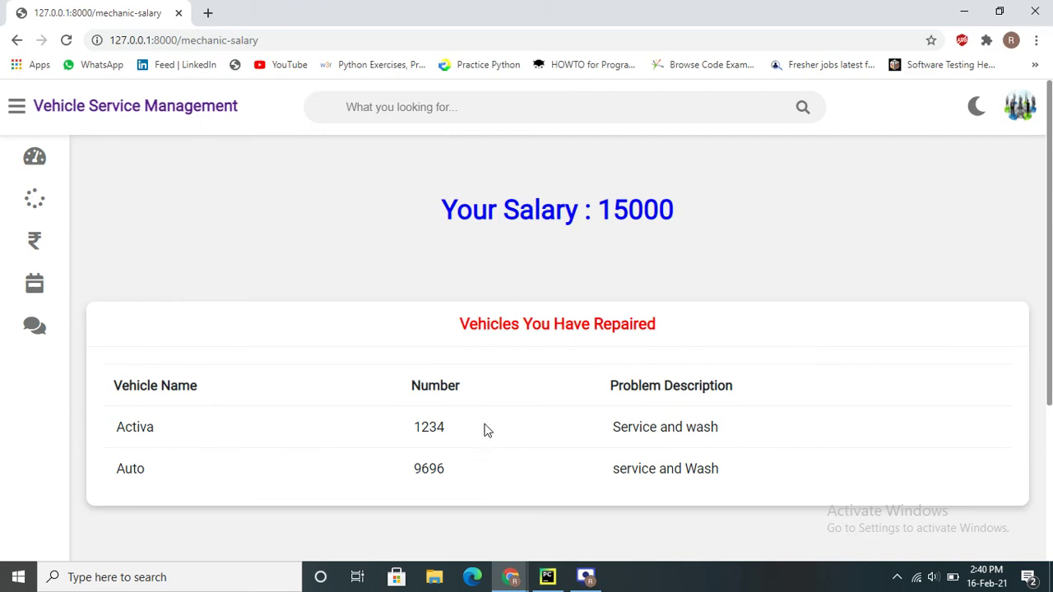
click(1011, 115)
click(928, 197)
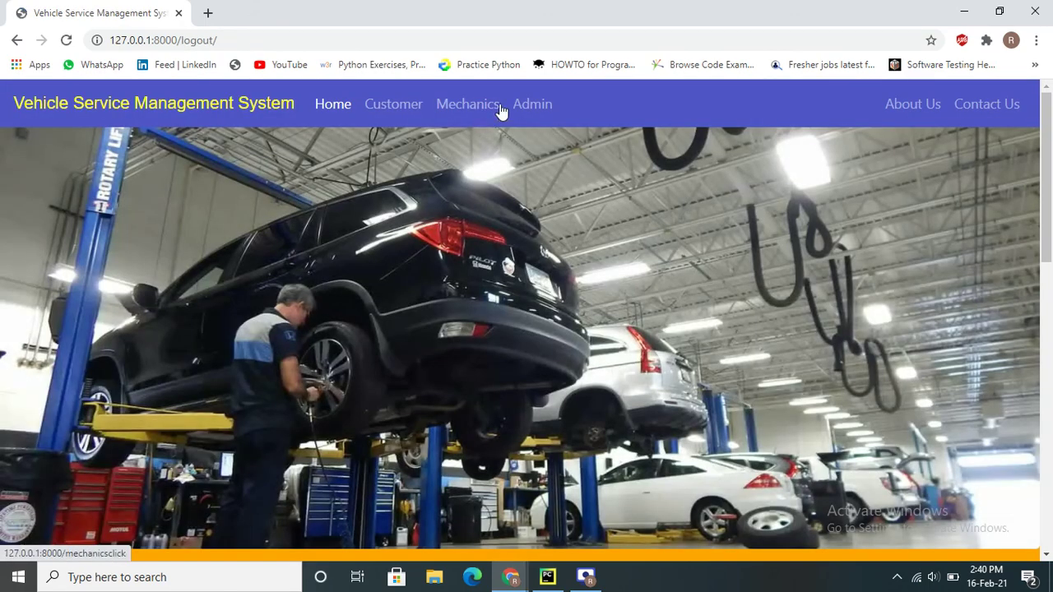
Sign in through Customer > Login with the saved customer username and password
click(502, 109)
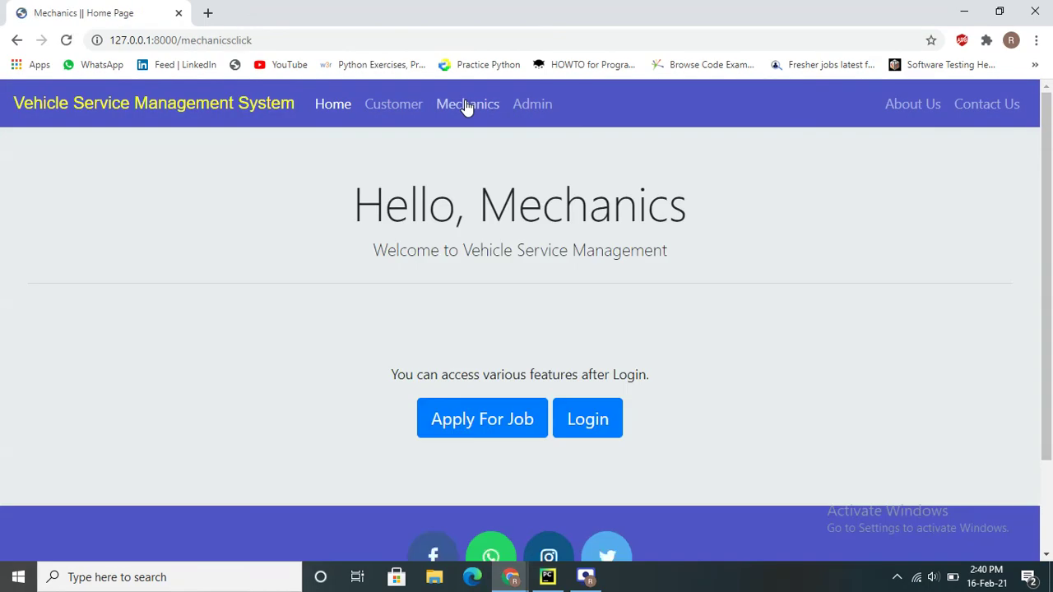
click(385, 107)
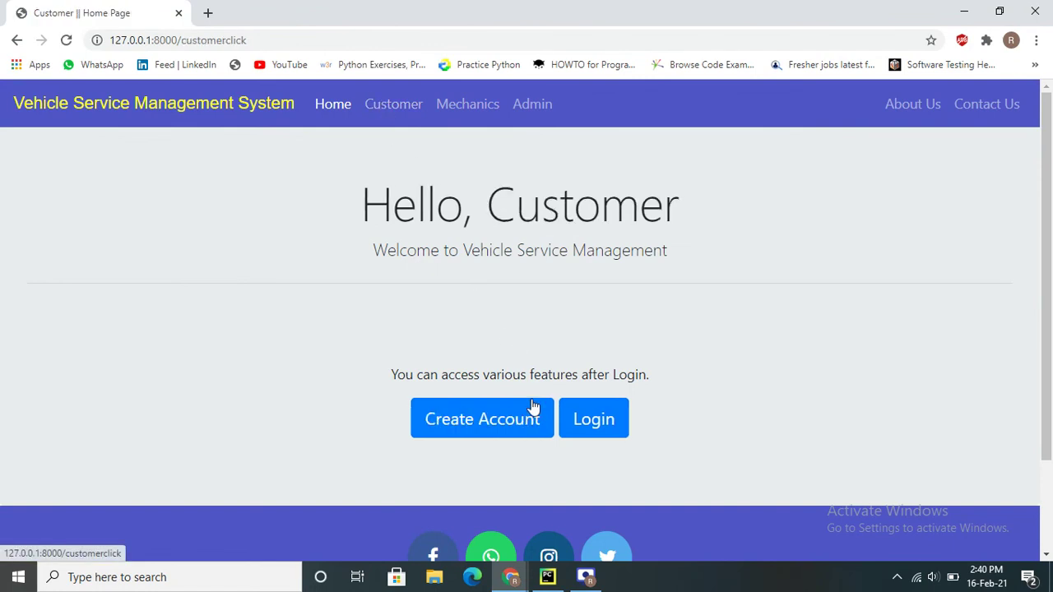
click(576, 422)
click(524, 301)
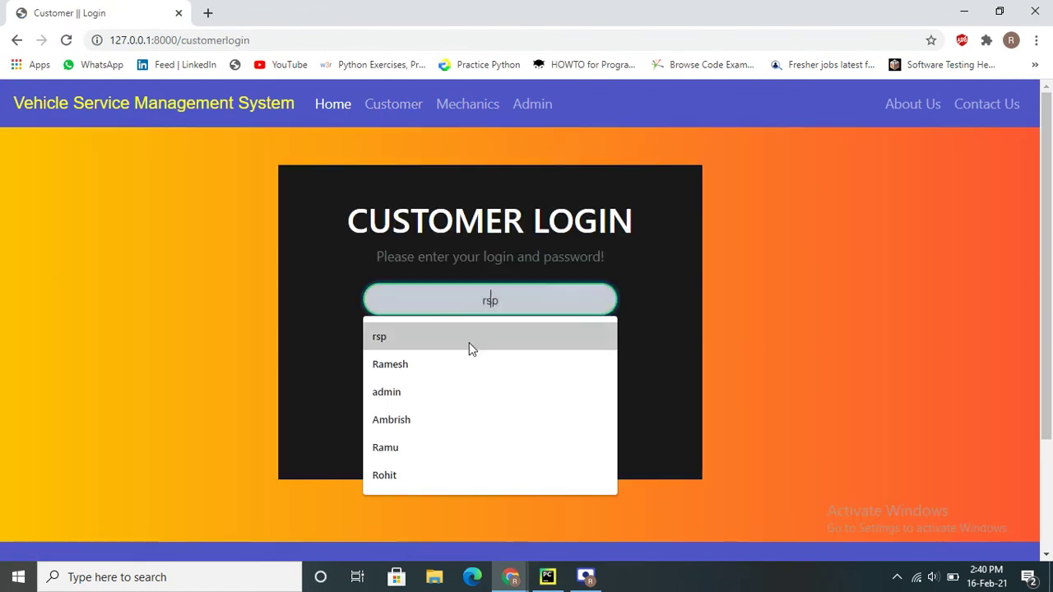
scroll(432, 390, down, 1)
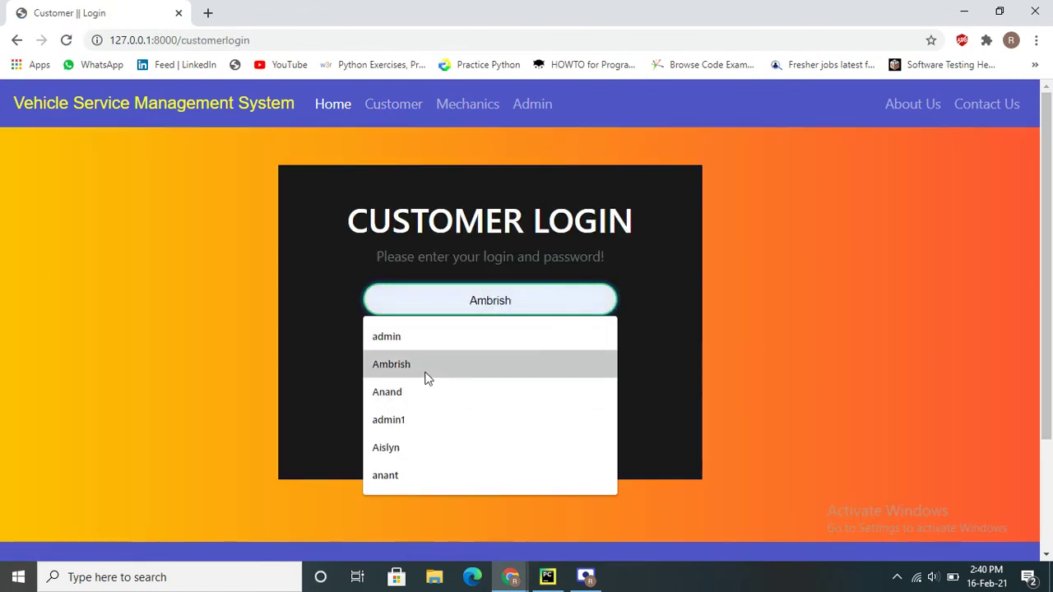
click(422, 392)
click(456, 352)
text(a)
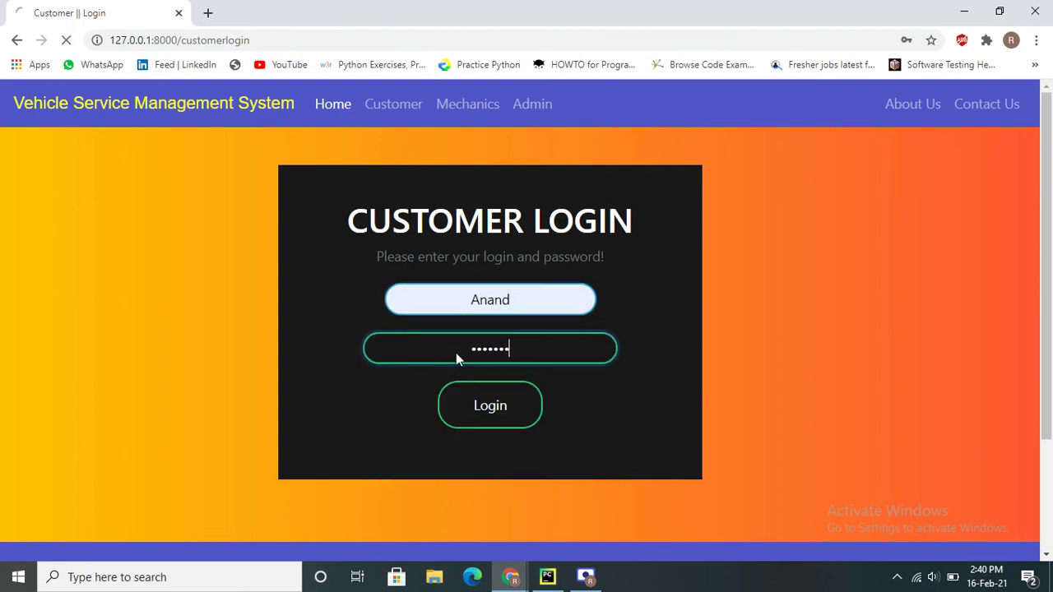
key(Return)
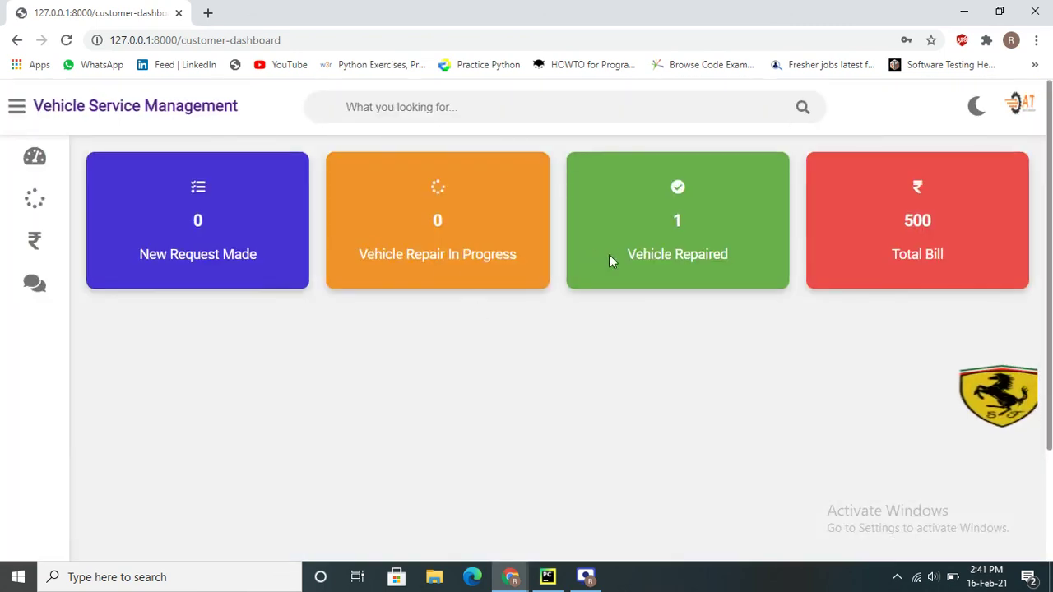
Review the dashboard cards showing 1 vehicle repaired and a total bill of 500
drag(690, 182, 753, 264)
double_click(703, 251)
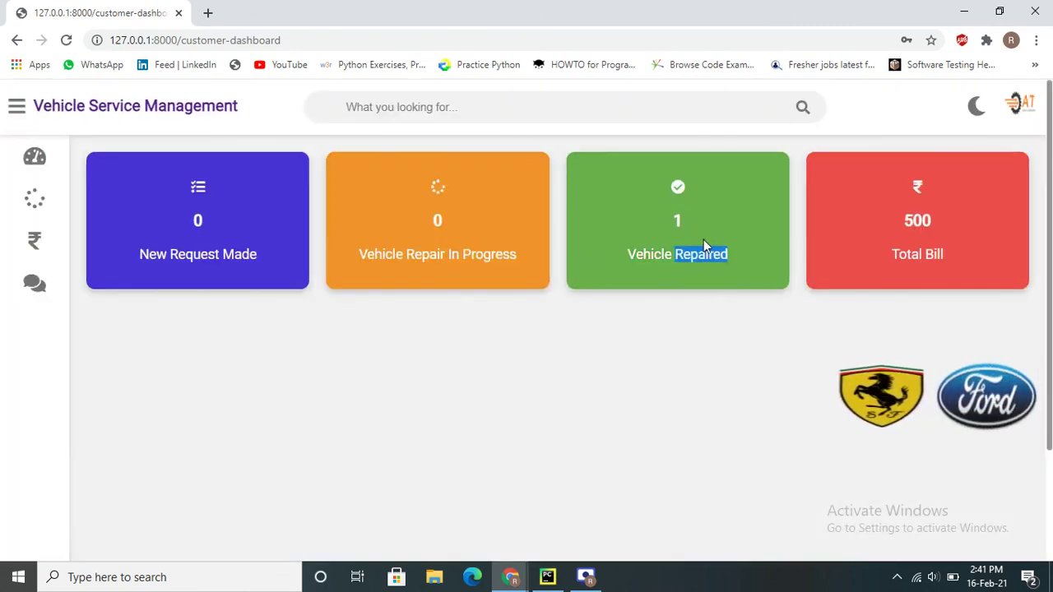
click(861, 227)
drag(900, 228, 953, 232)
click(952, 232)
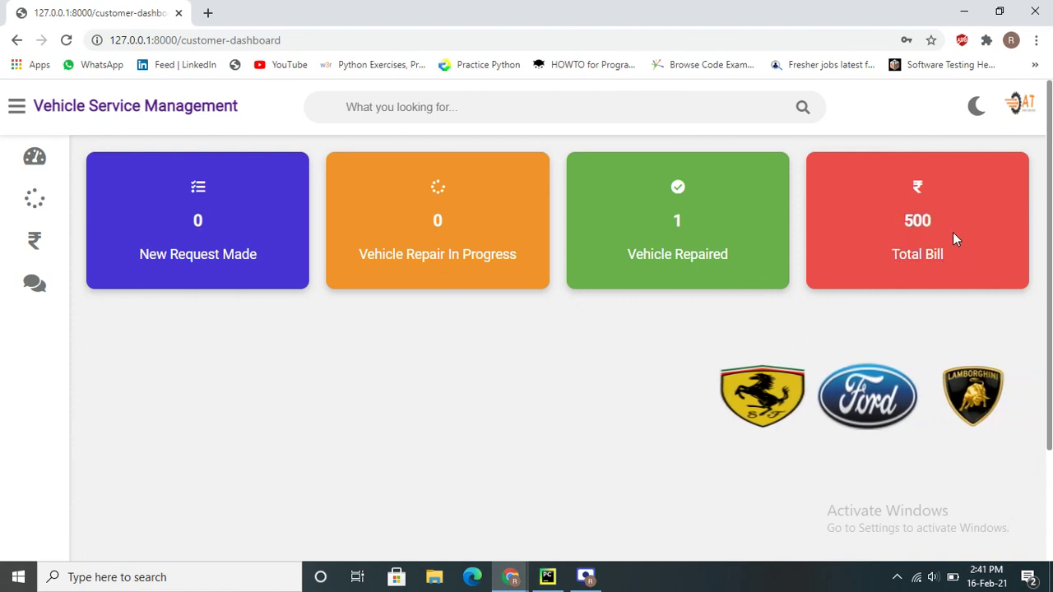
triple_click(952, 232)
Send the admin feedback 'well done service' under the suggested customer name, then log out
mouse_move(4, 290)
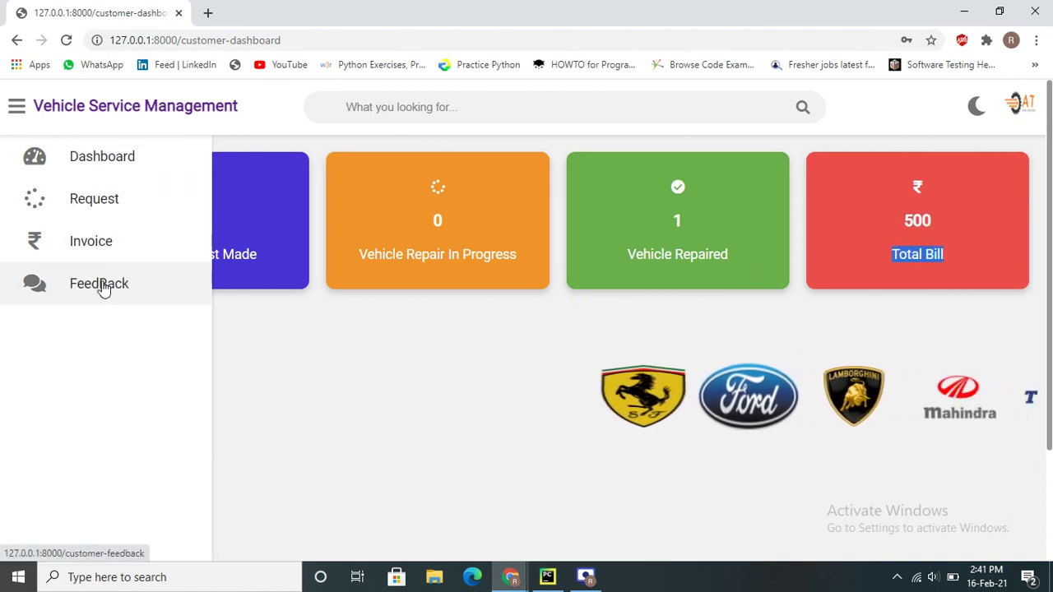
click(104, 285)
click(180, 262)
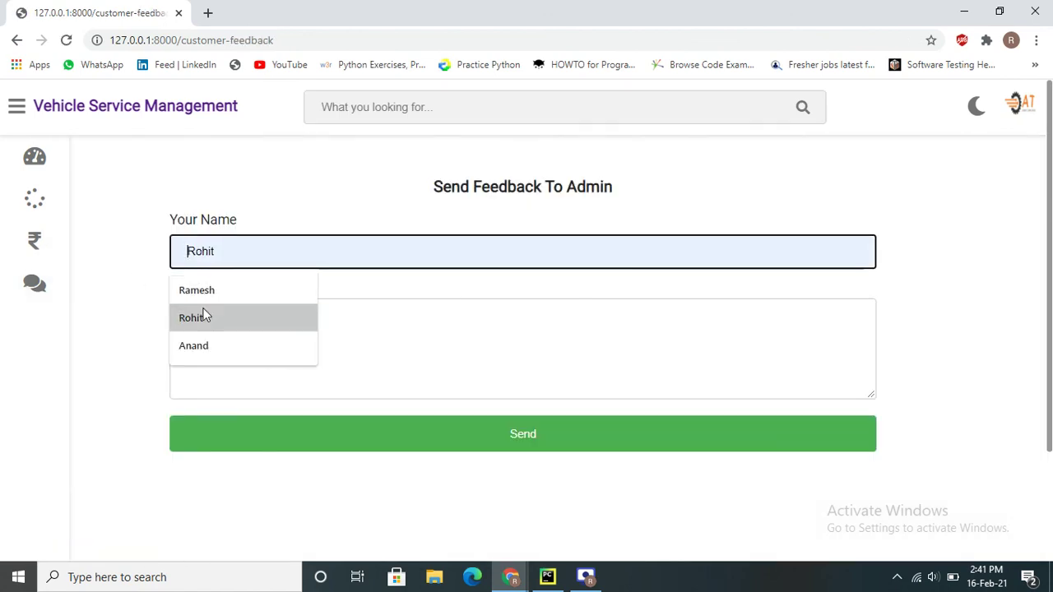
text(and)
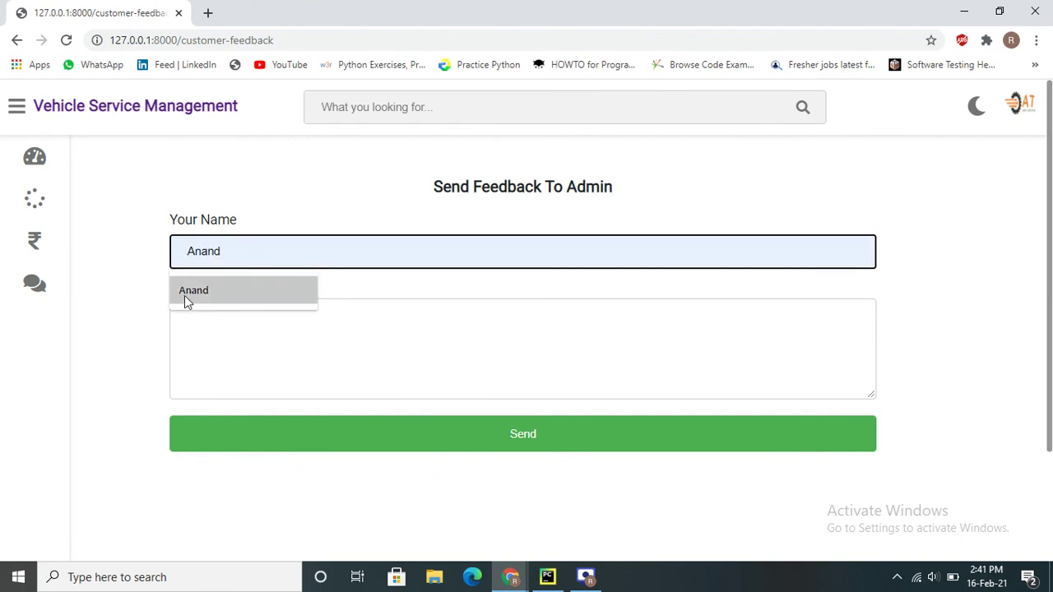
click(185, 295)
click(222, 344)
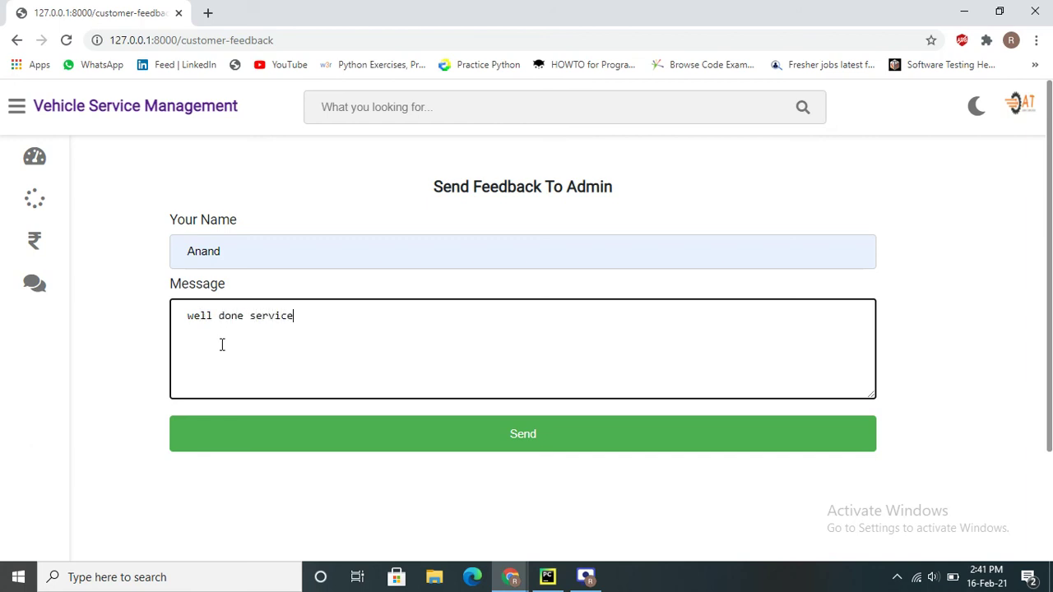
click(554, 443)
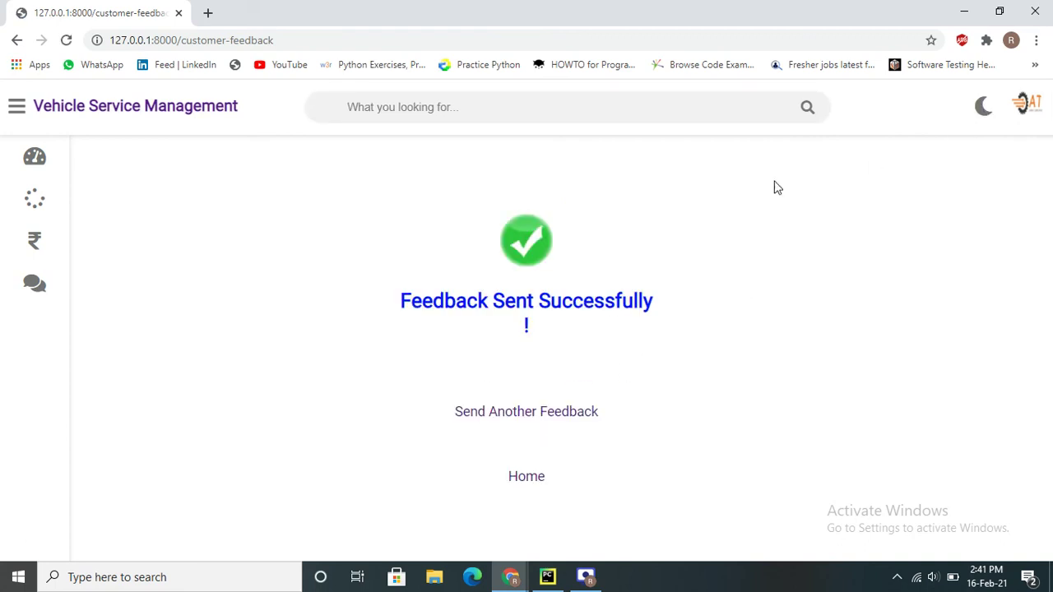
click(1020, 105)
click(905, 205)
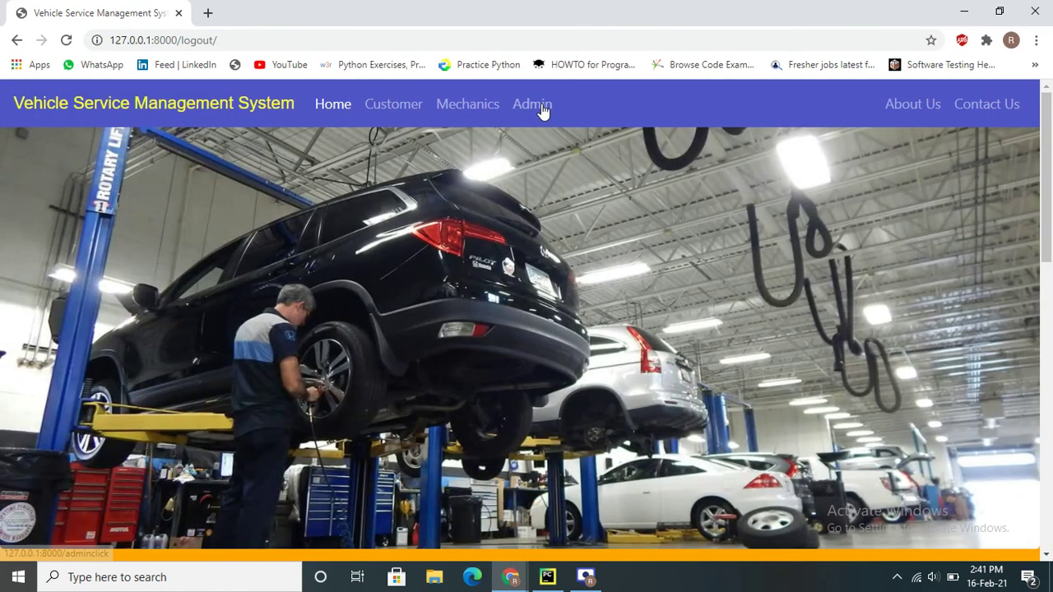
Sign in on the Admin login page with the saved admin username and password
click(536, 107)
click(483, 306)
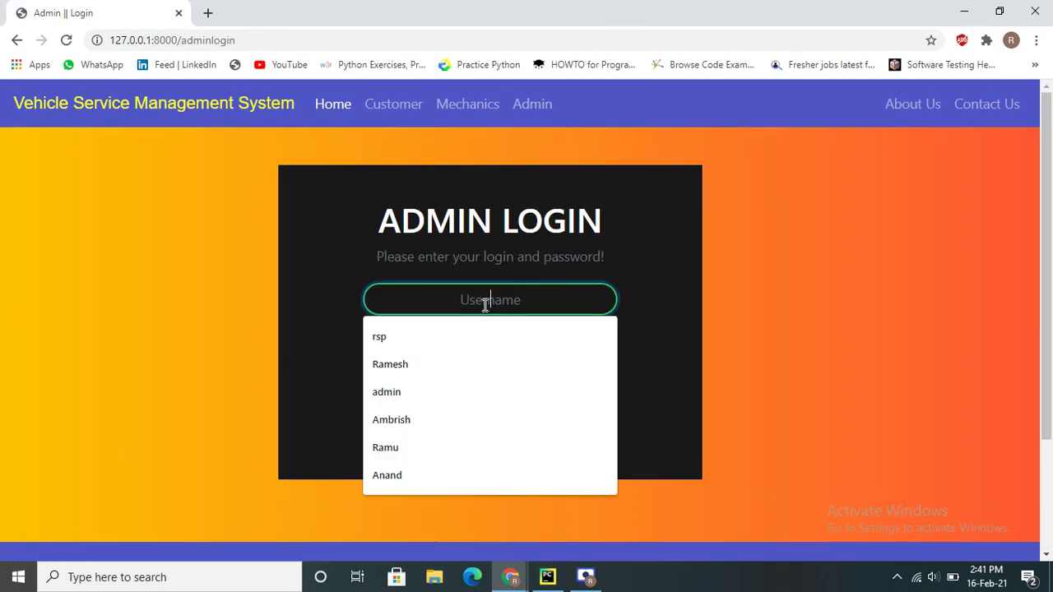
click(465, 337)
click(466, 352)
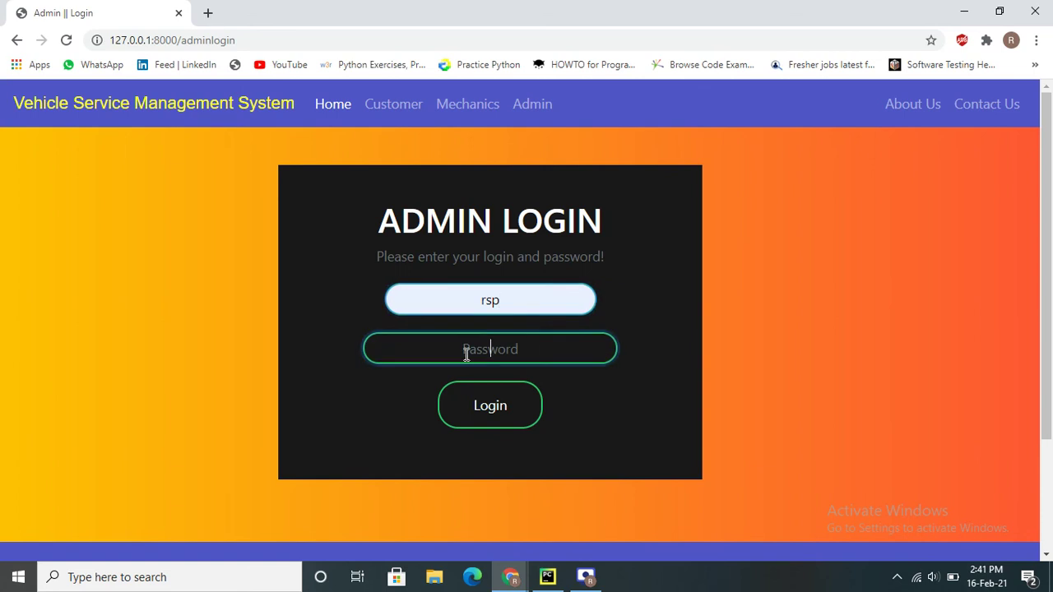
text(r)
key(Return)
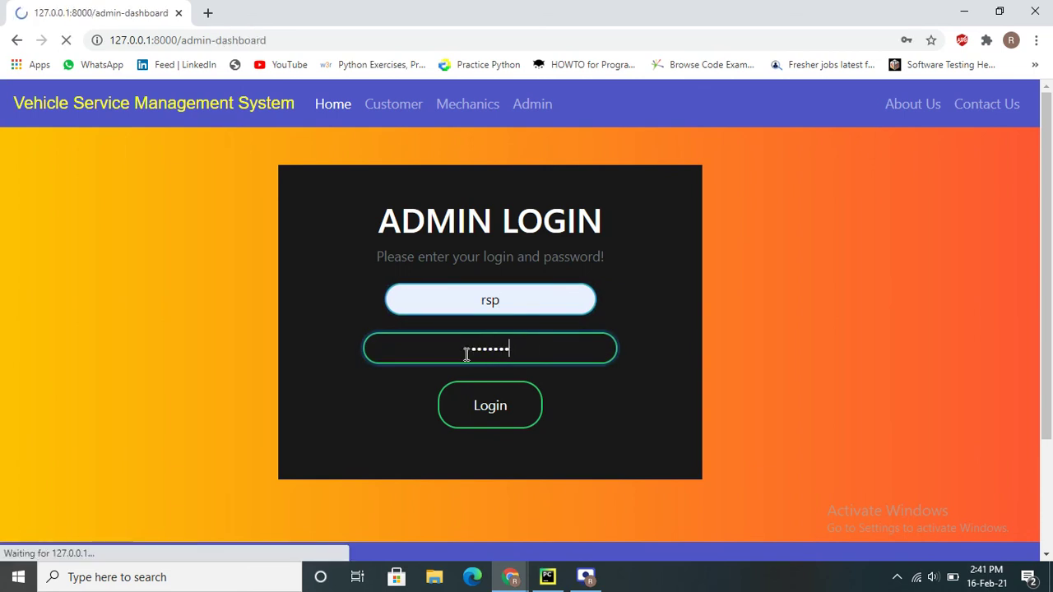
scroll(365, 275, down, 1)
scroll(364, 275, up, 1)
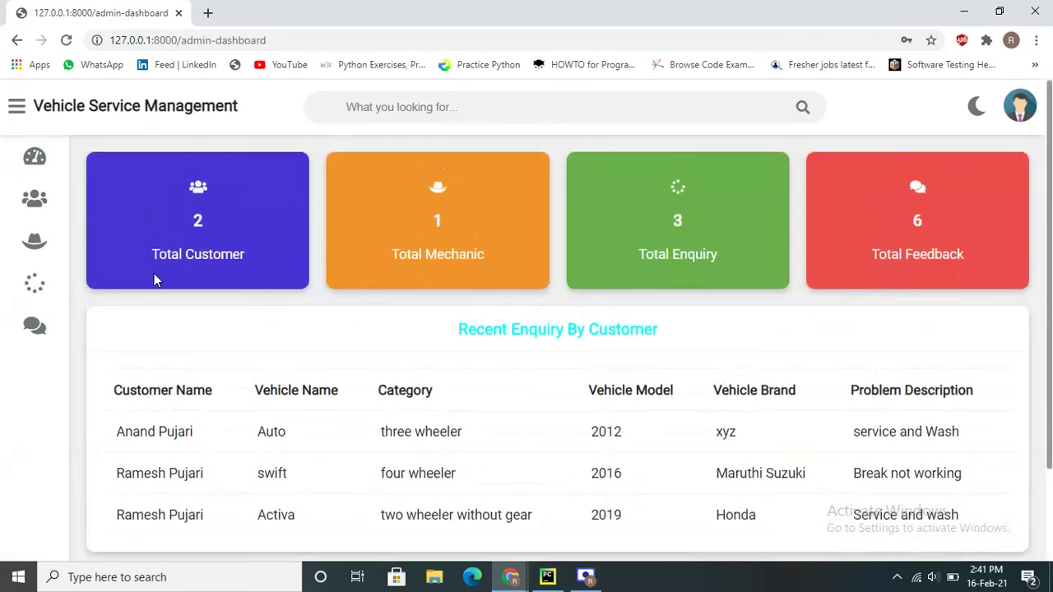
Open the service requests, then the feedback list showing 'well done service' dated Feb. 16, 2021
mouse_move(30, 300)
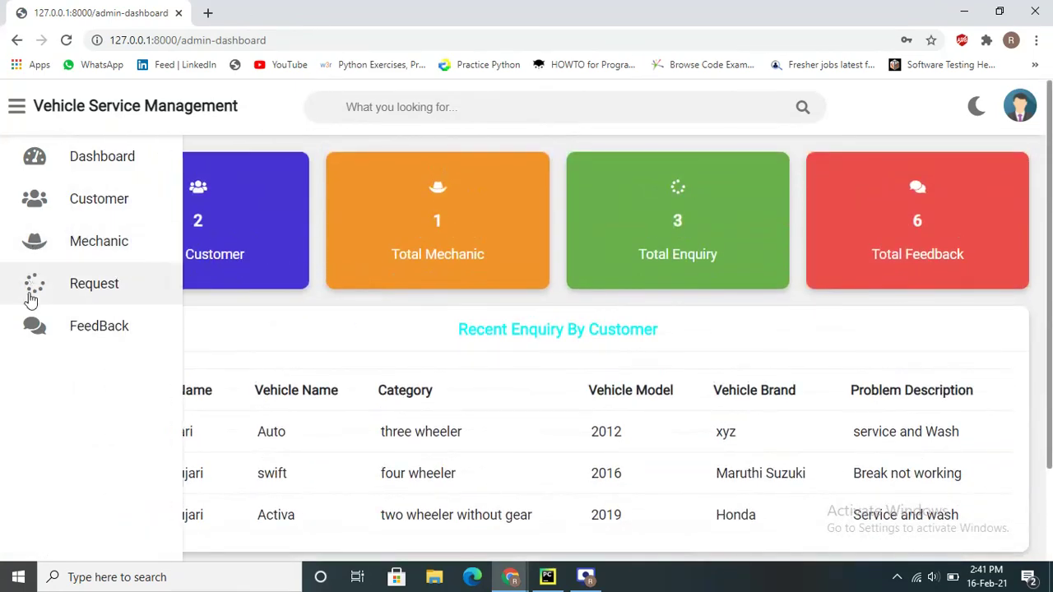
click(87, 291)
mouse_move(66, 323)
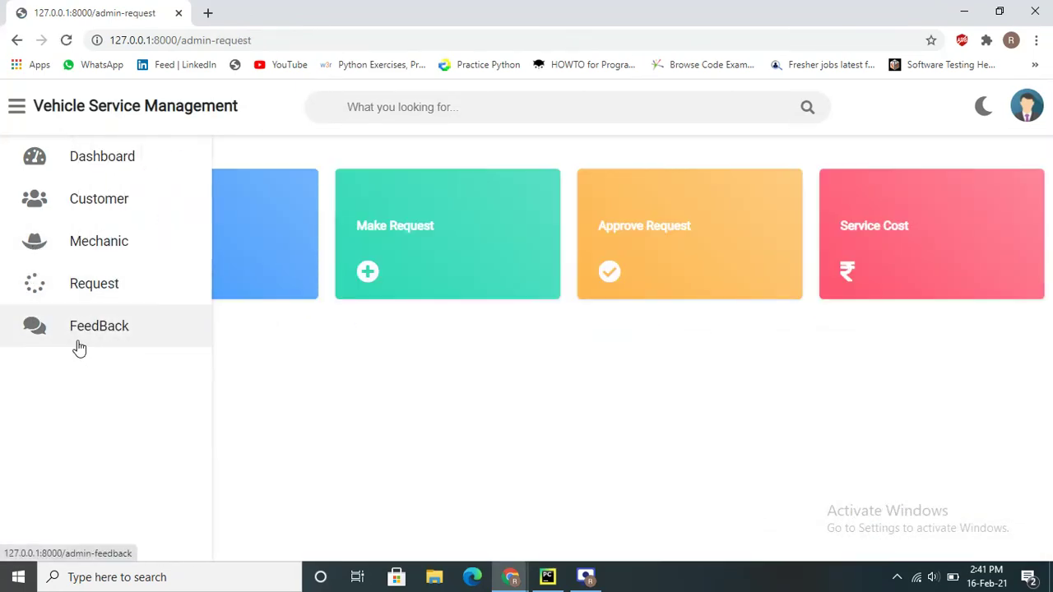
click(79, 347)
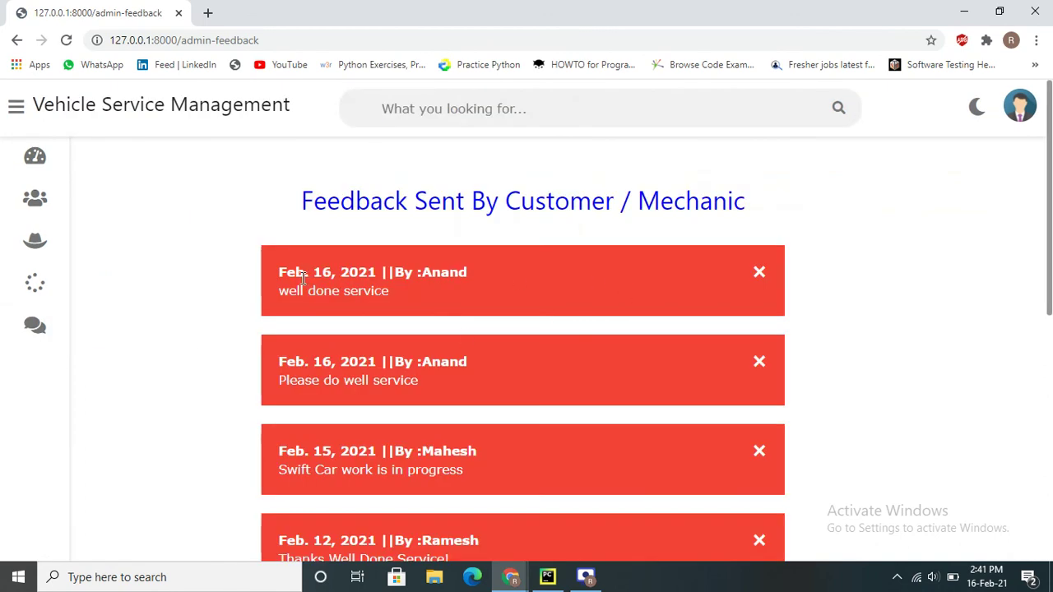
double_click(483, 281)
drag(306, 290, 477, 290)
click(478, 290)
scroll(641, 277, down, 10)
scroll(674, 270, up, 10)
click(586, 577)
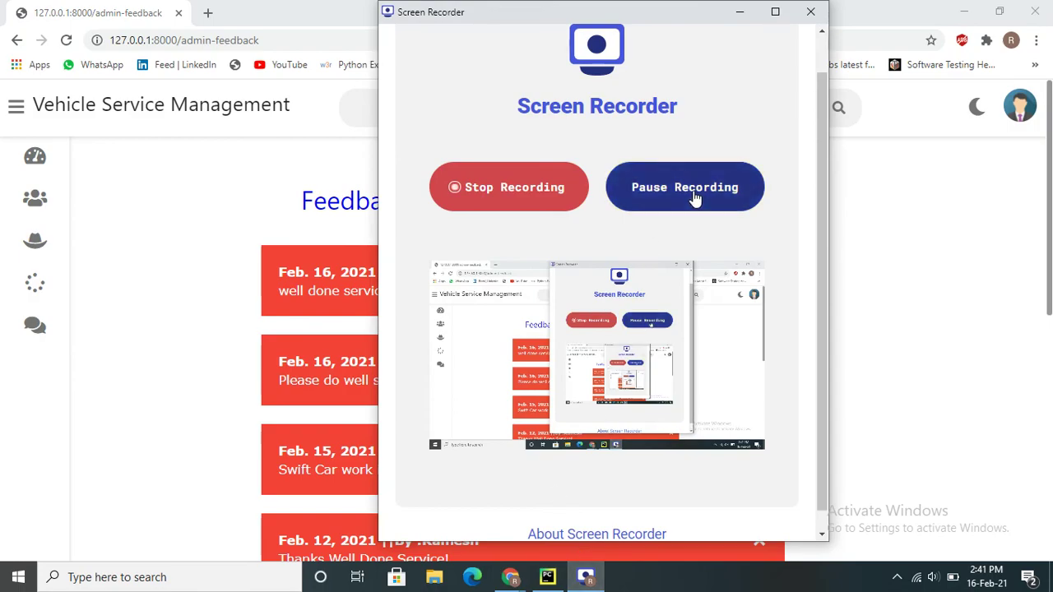